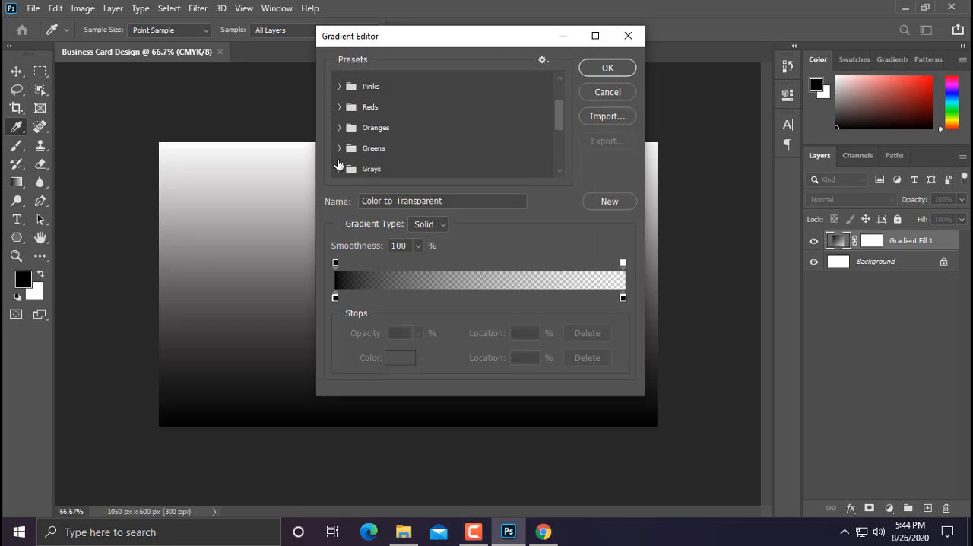
# Step: Apply the Gray_05 preset from the Grays group to the gradient fill
pyautogui.scroll(-1, 339, 165)
pyautogui.click(339, 158)
pyautogui.scroll(-3, 369, 158)
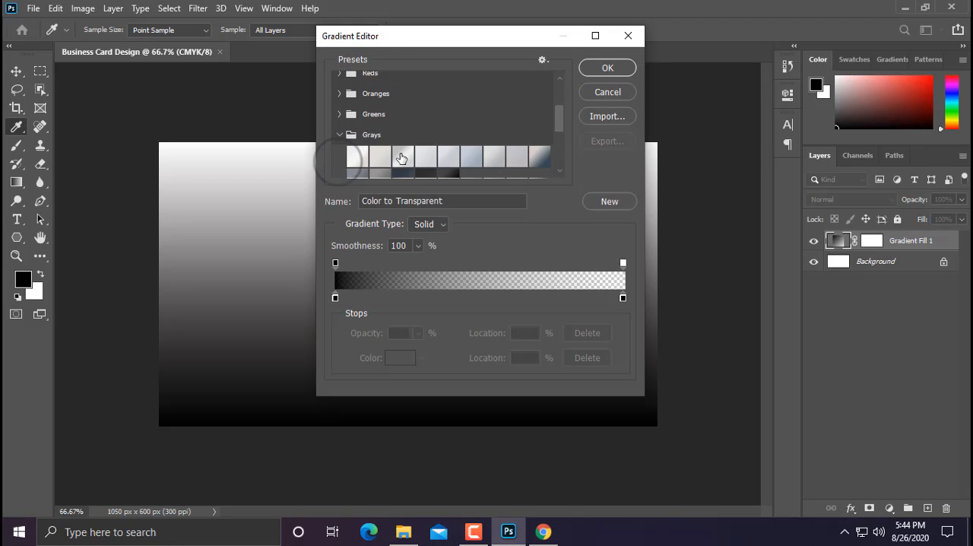
pyautogui.click(429, 146)
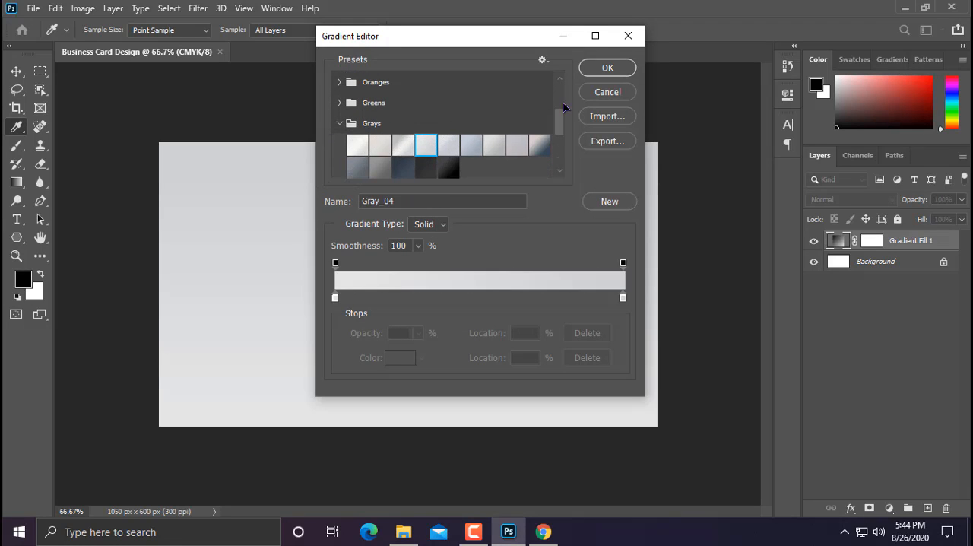
pyautogui.click(450, 146)
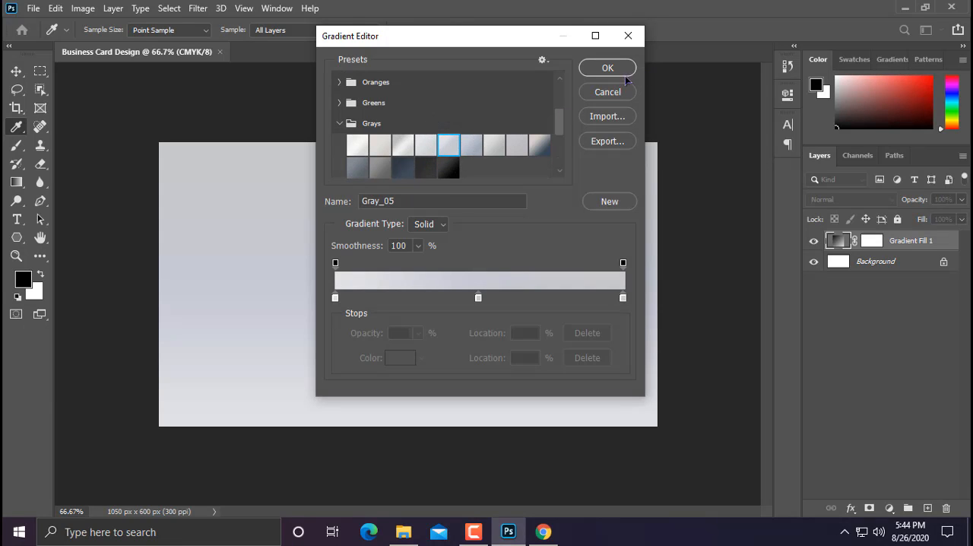
pyautogui.click(624, 69)
# Step: Set the gradient fill to the Radial style with a scale of about 243%
pyautogui.click(439, 146)
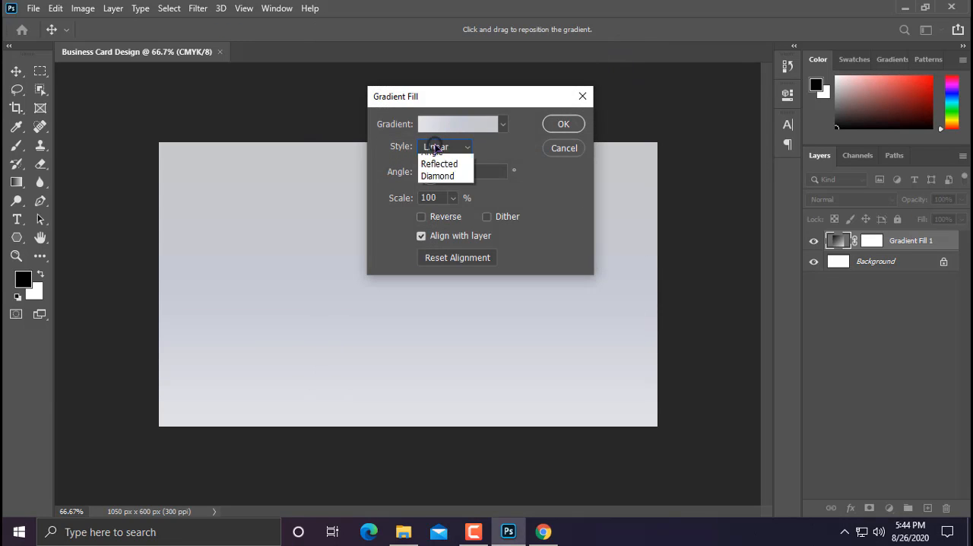
pyautogui.click(445, 169)
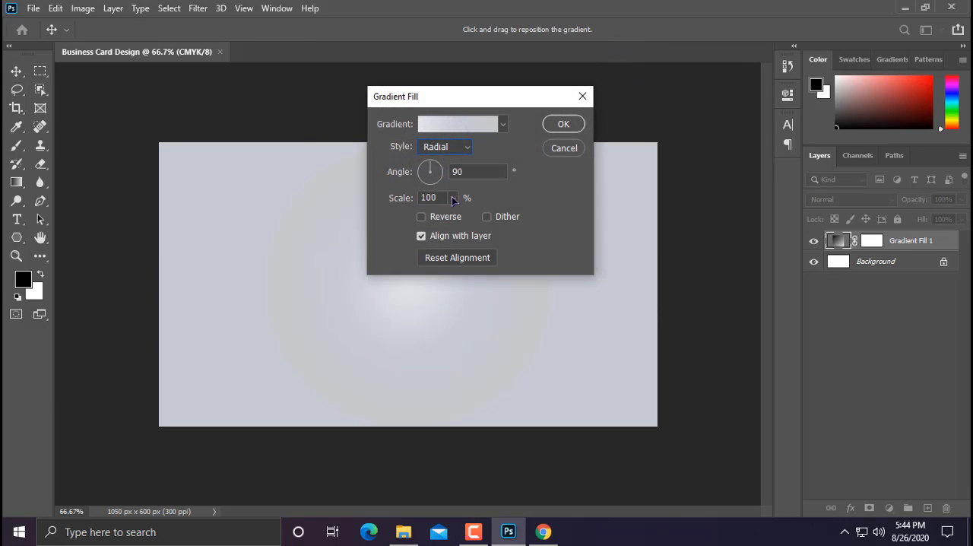
pyautogui.moveTo(453, 199); pyautogui.dragTo(463, 218)
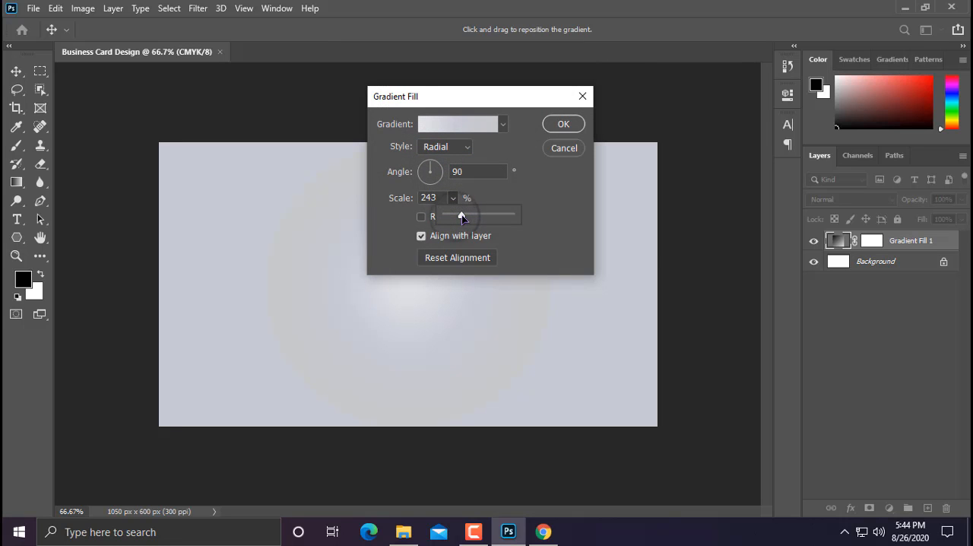
pyautogui.click(563, 124)
# Step: Draw a circle about 54 px in diameter in the left part of the card with the Ellipse tool
pyautogui.scroll(2, 412, 230)
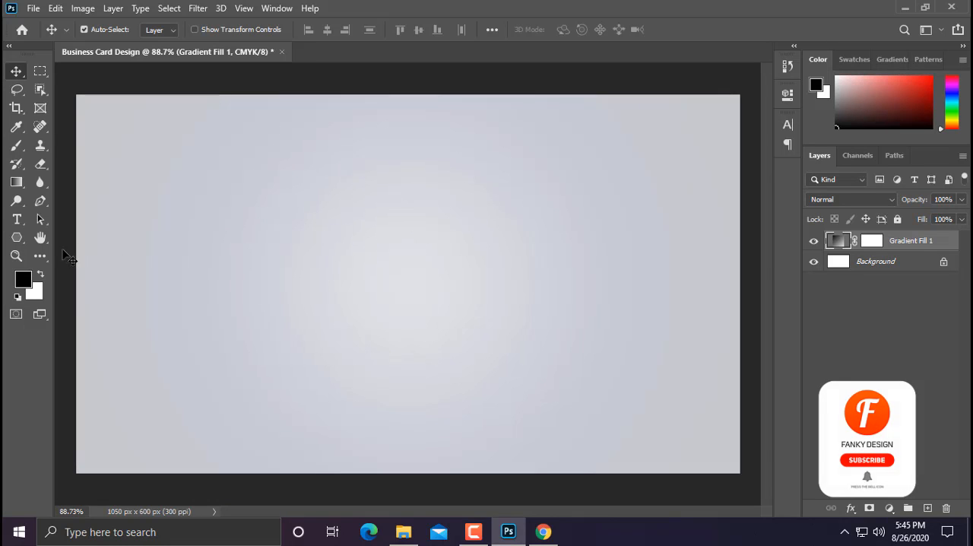
pyautogui.click(17, 237)
pyautogui.click(58, 265)
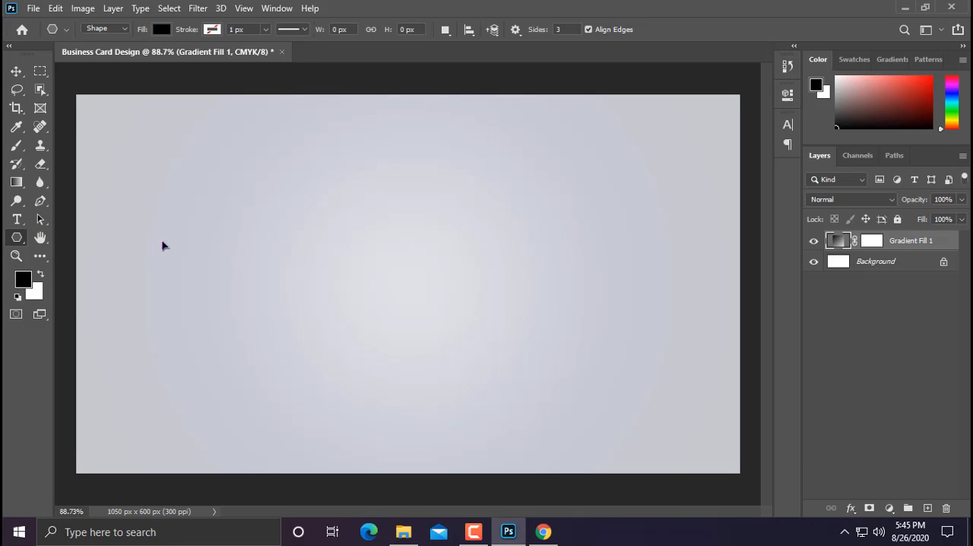
pyautogui.moveTo(172, 234); pyautogui.dragTo(207, 302)
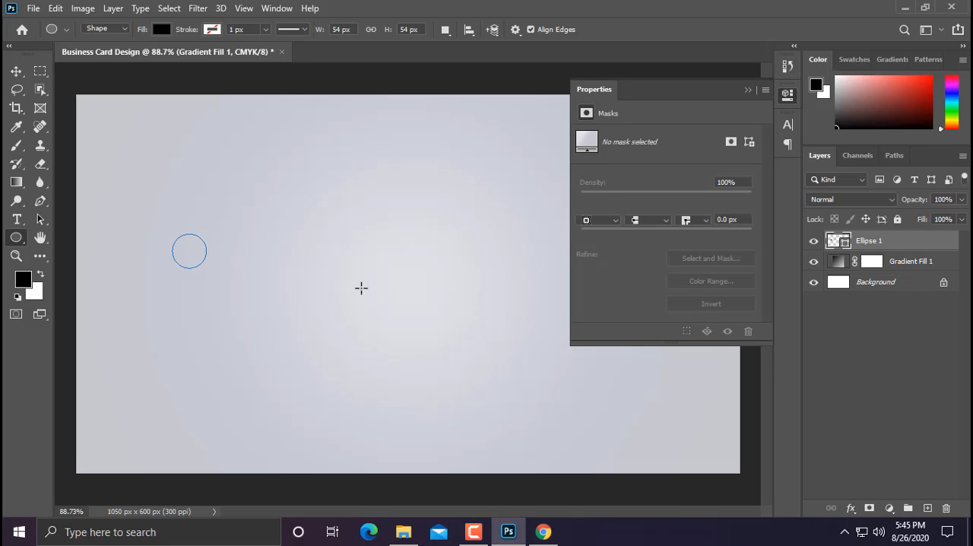
# Step: Fill the circle with solid dark gray 2f2f2f
pyautogui.click(586, 203)
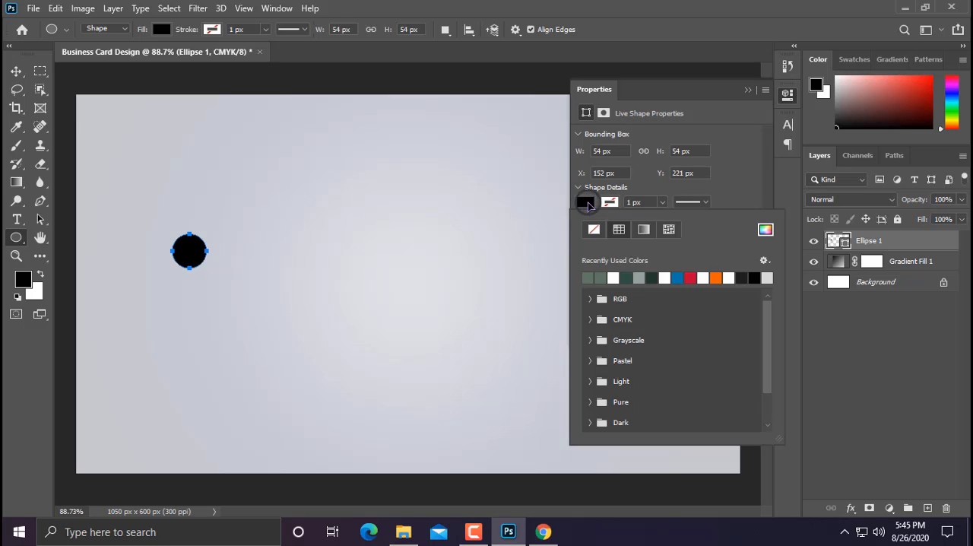
pyautogui.click(766, 231)
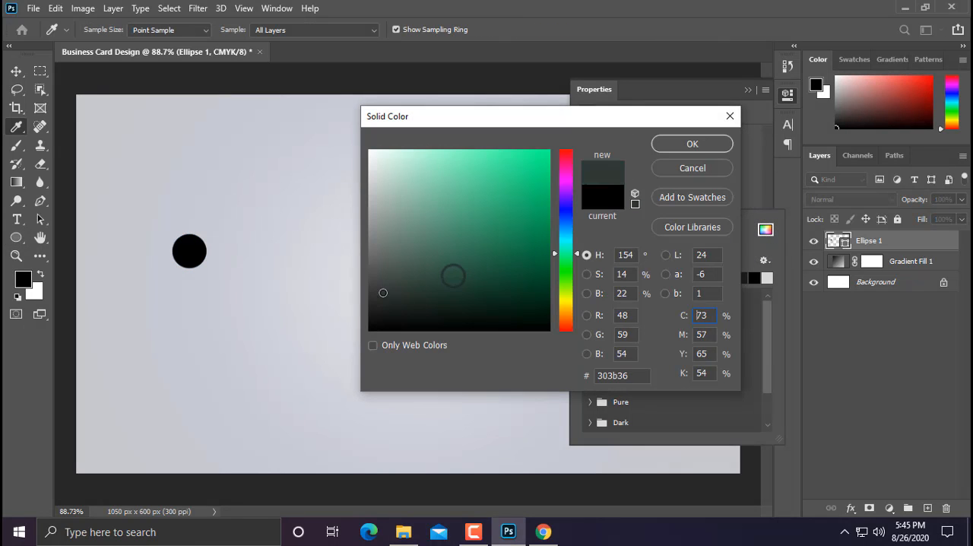
pyautogui.moveTo(373, 296); pyautogui.dragTo(348, 298)
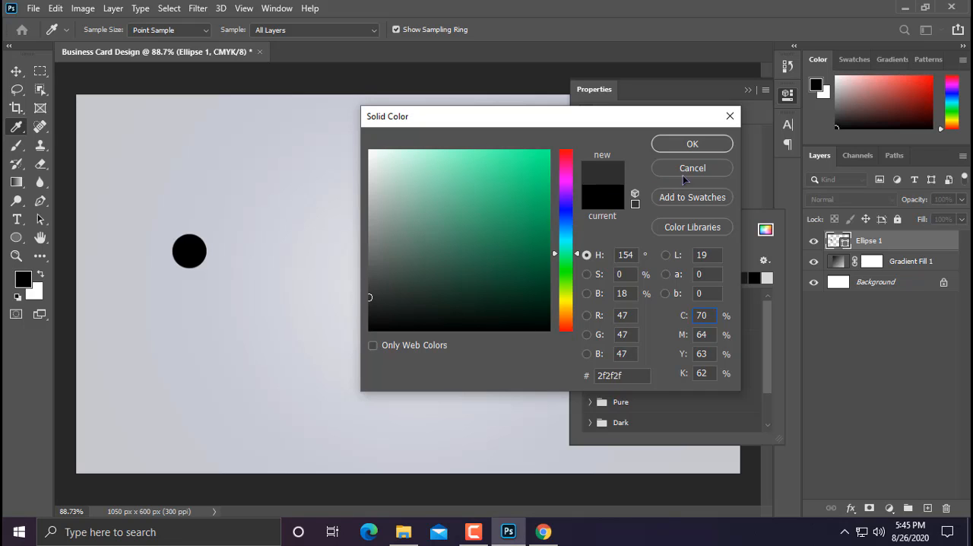
pyautogui.click(705, 146)
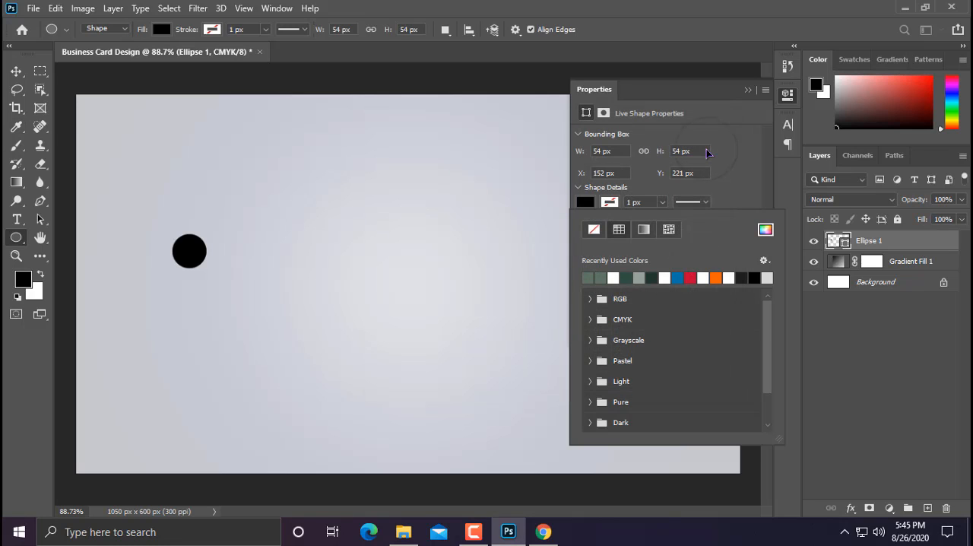
# Step: Duplicate the circle twice straight down to form an evenly spaced vertical column of three
pyautogui.click(20, 72)
pyautogui.scroll(15, 165, 271)
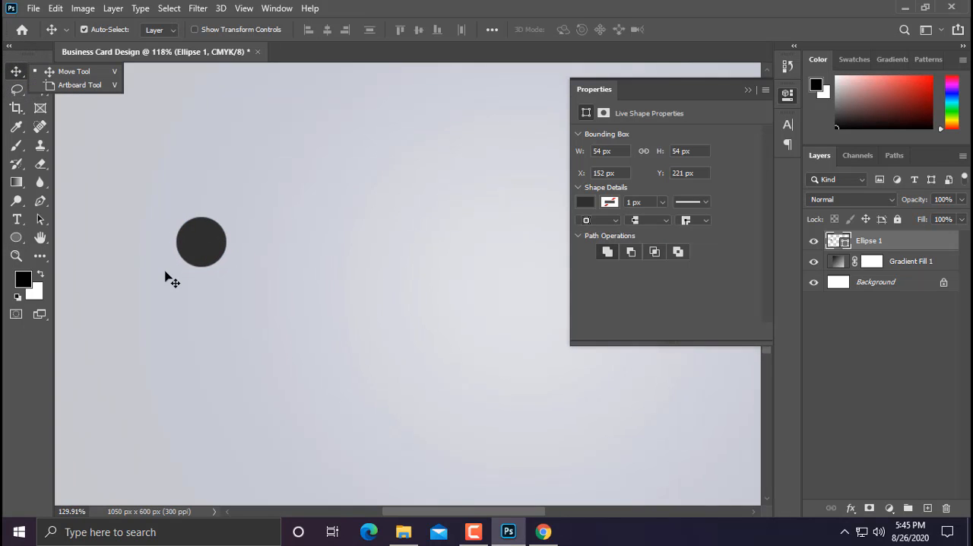
pyautogui.scroll(-12, 199, 283)
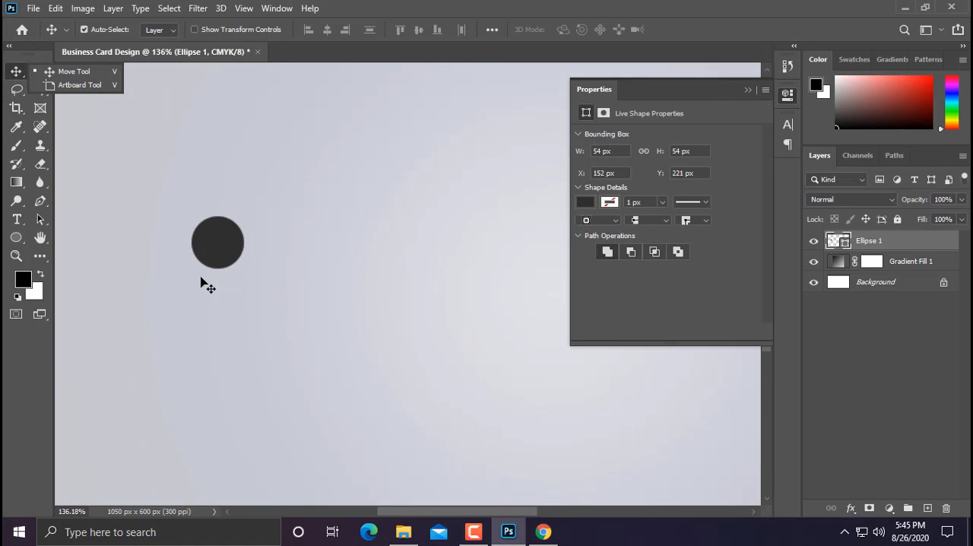
pyautogui.moveTo(200, 278); pyautogui.dragTo(307, 324)
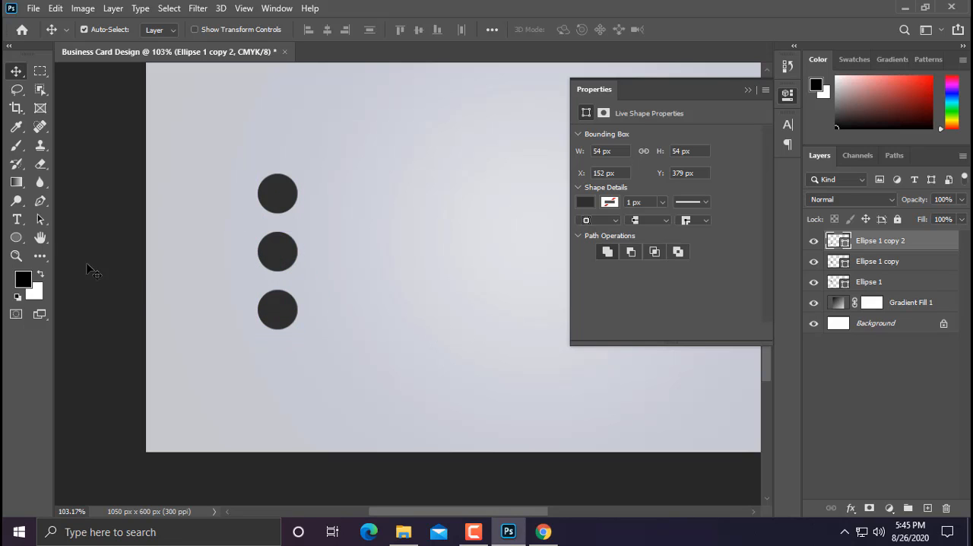
# Step: Draw a vertical rounded rectangle about 60 by 259 px beside the circles and set all its corner radii to 30 px
pyautogui.click(15, 240)
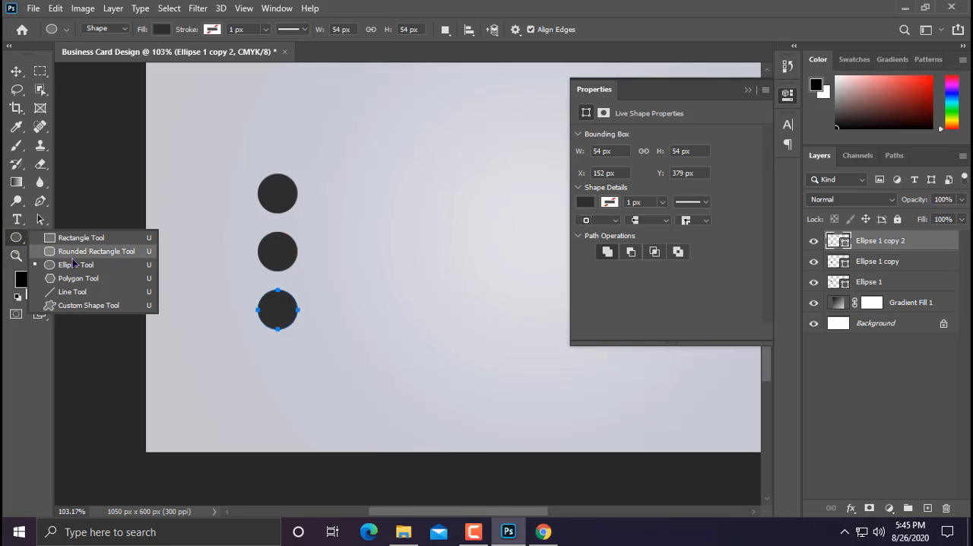
pyautogui.click(75, 264)
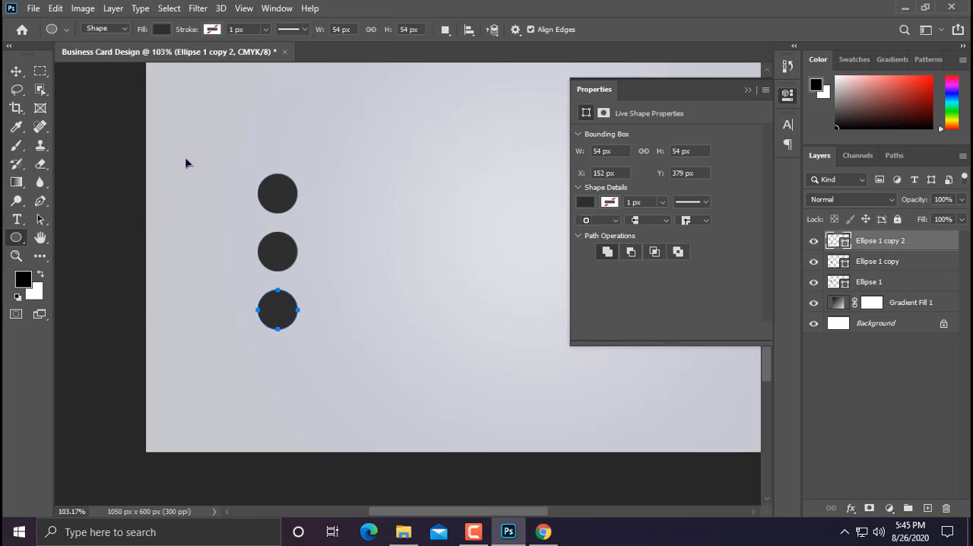
pyautogui.moveTo(193, 162); pyautogui.dragTo(237, 351)
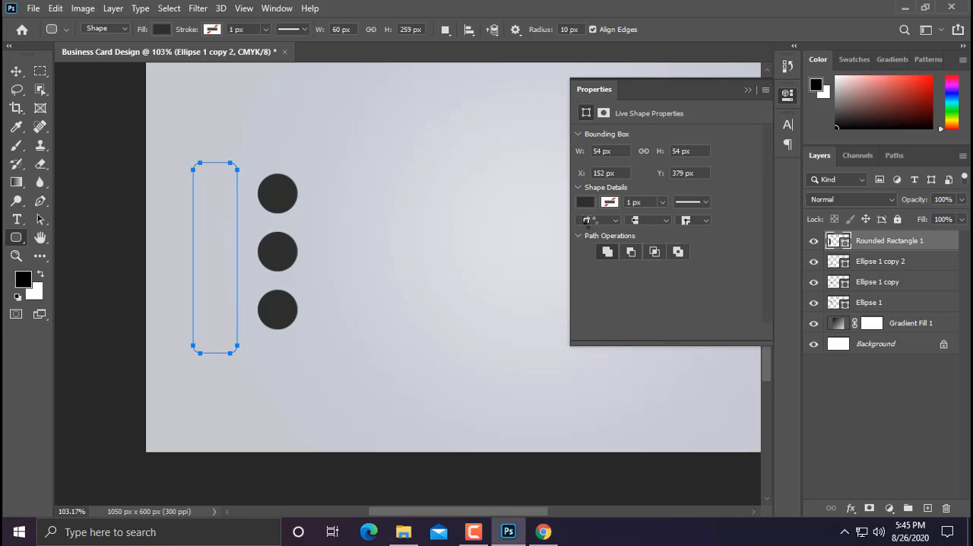
pyautogui.moveTo(582, 231); pyautogui.dragTo(690, 231)
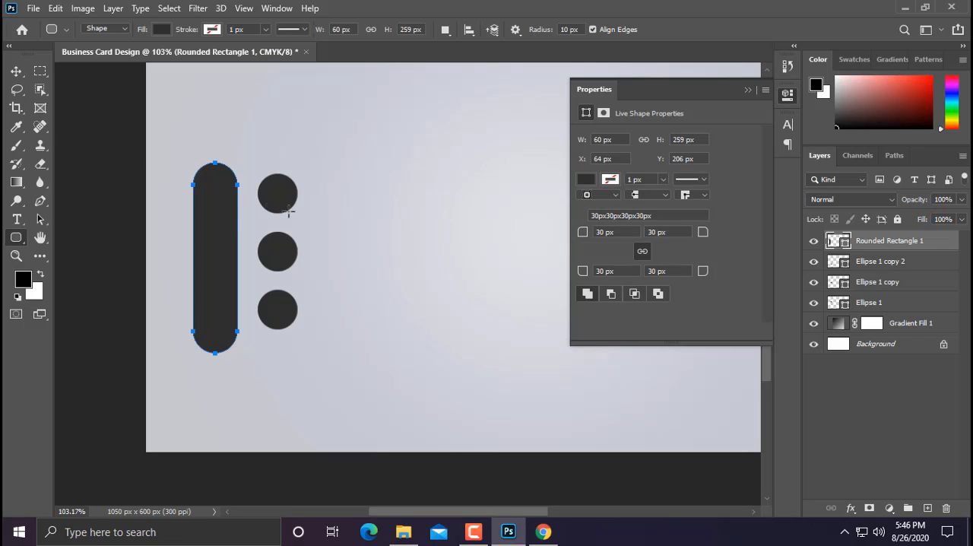
pyautogui.click(16, 71)
pyautogui.moveTo(287, 190); pyautogui.dragTo(268, 191)
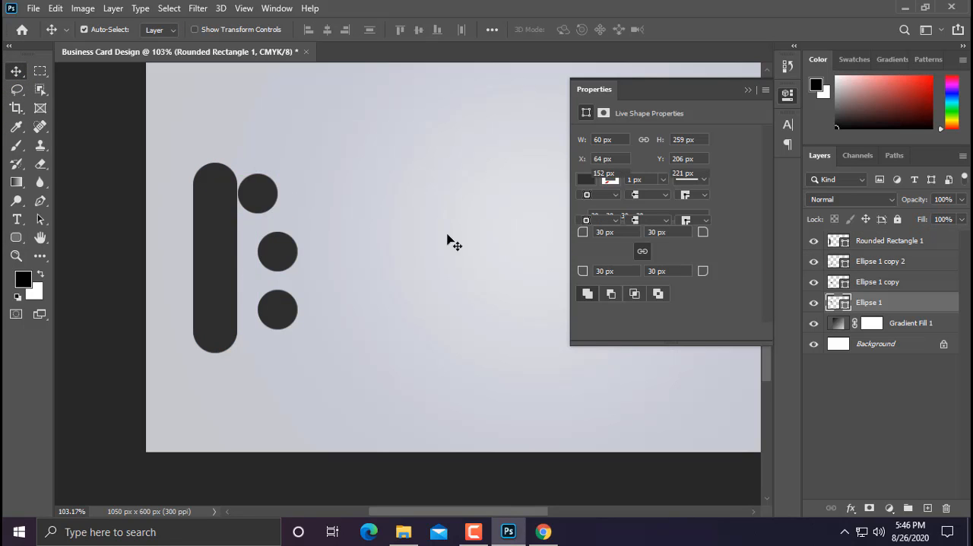
pyautogui.hotkey('ctrl', 'z')
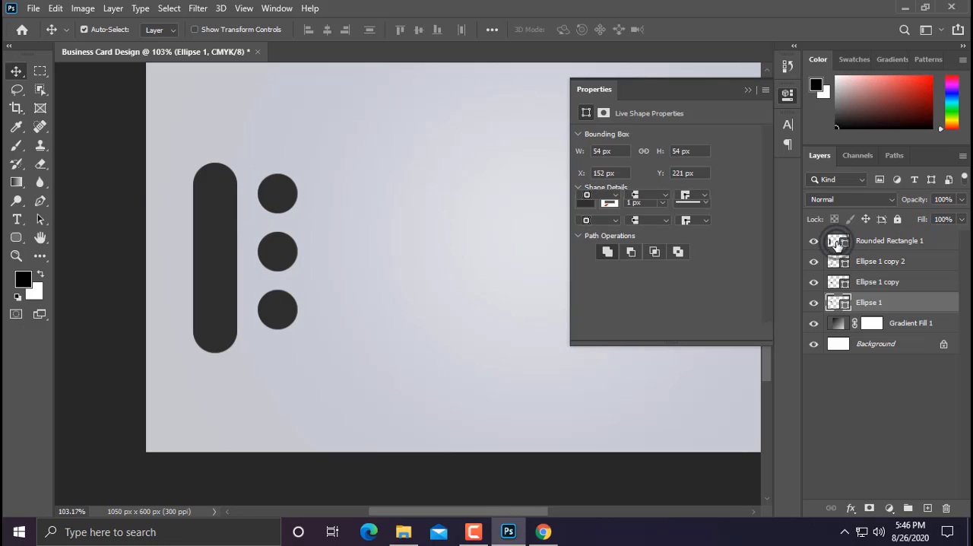
pyautogui.click(837, 242)
pyautogui.doubleClick(837, 241)
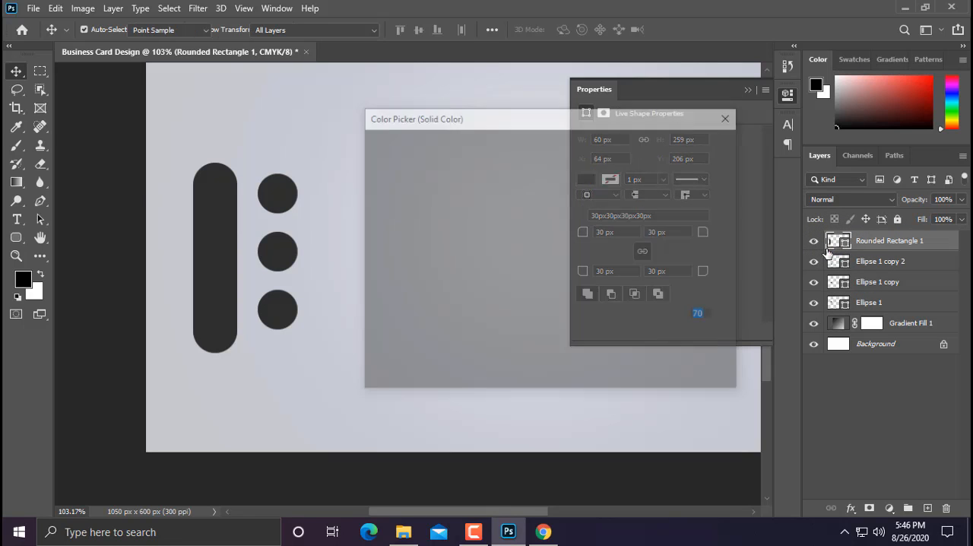
pyautogui.click(692, 167)
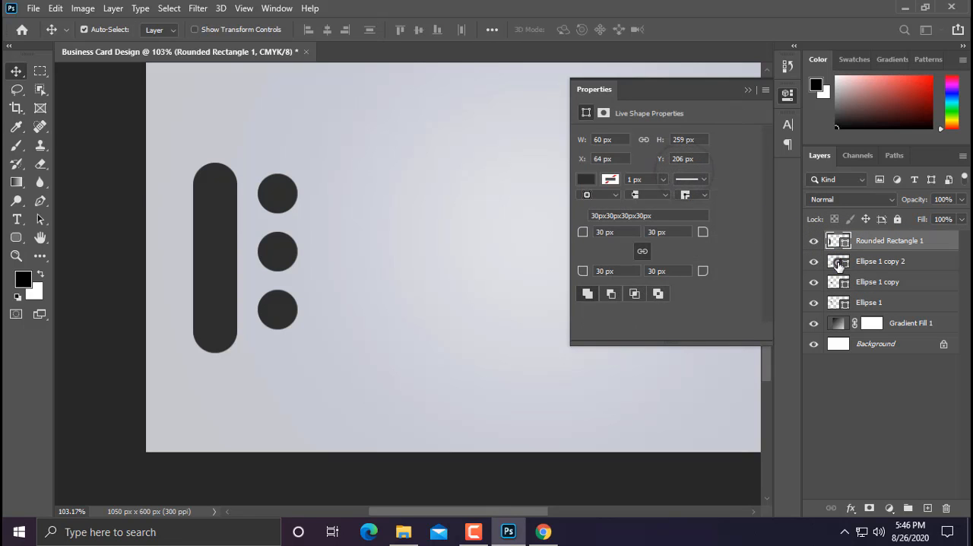
# Step: Change the fill color of all three circles to white (ffffff)
pyautogui.doubleClick(838, 263)
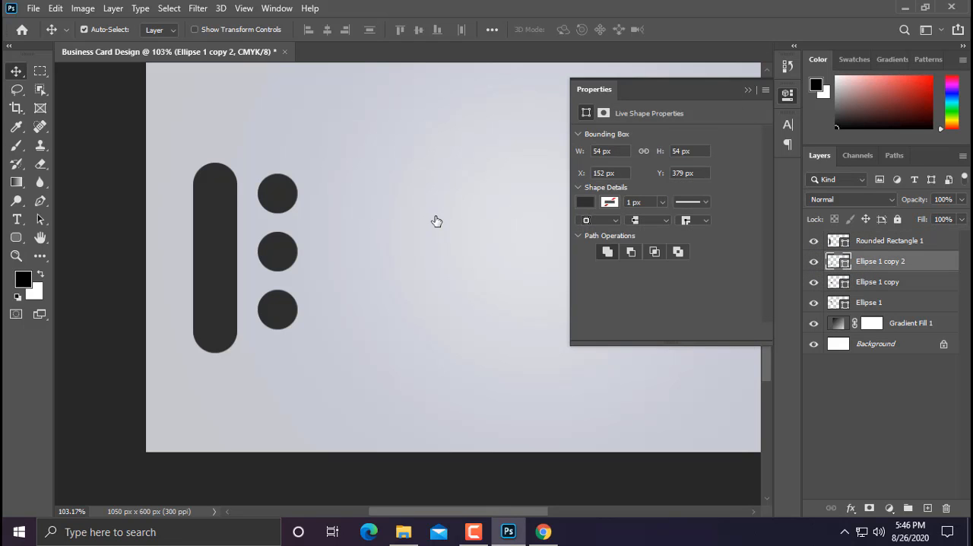
pyautogui.moveTo(432, 218); pyautogui.dragTo(333, 126)
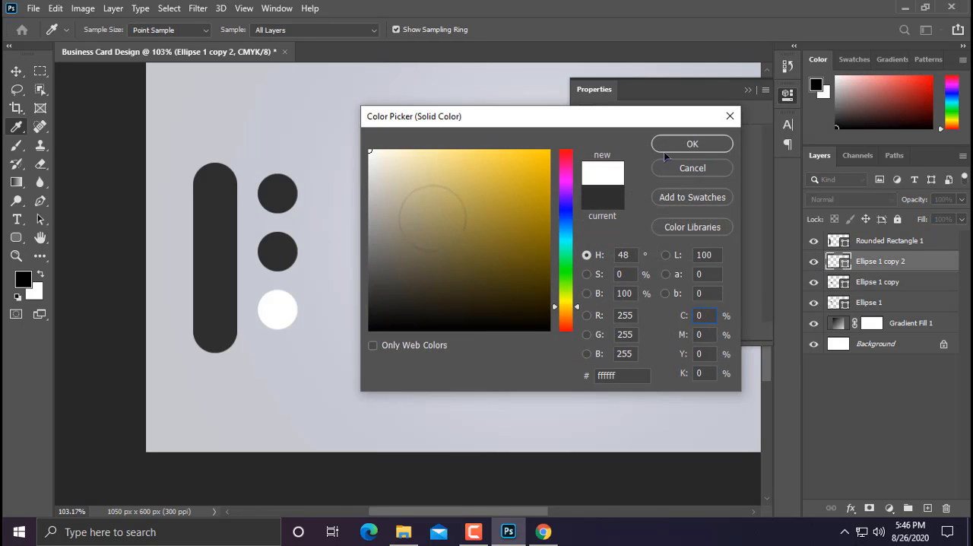
pyautogui.click(688, 145)
pyautogui.click(831, 285)
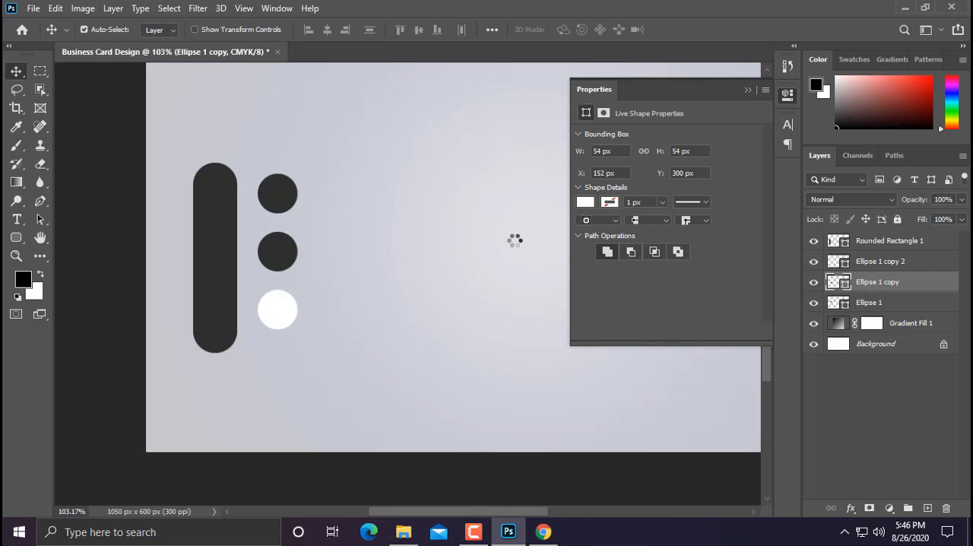
pyautogui.moveTo(494, 235); pyautogui.dragTo(294, 129)
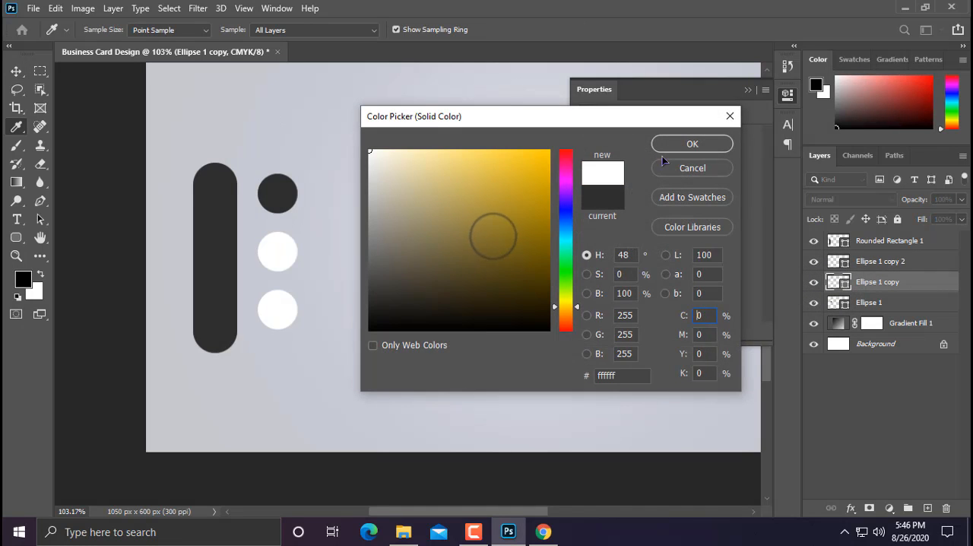
pyautogui.click(675, 148)
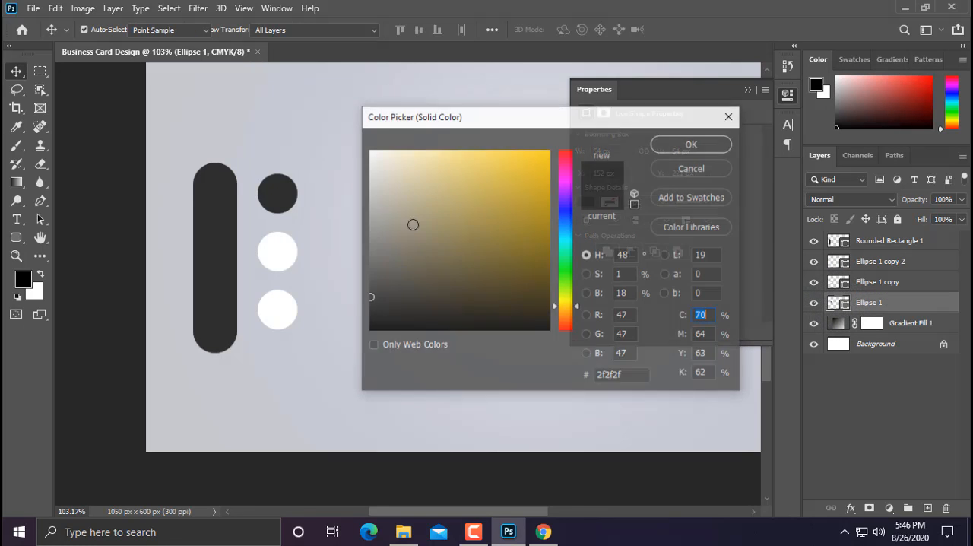
pyautogui.moveTo(359, 131); pyautogui.dragTo(358, 129)
pyautogui.click(664, 137)
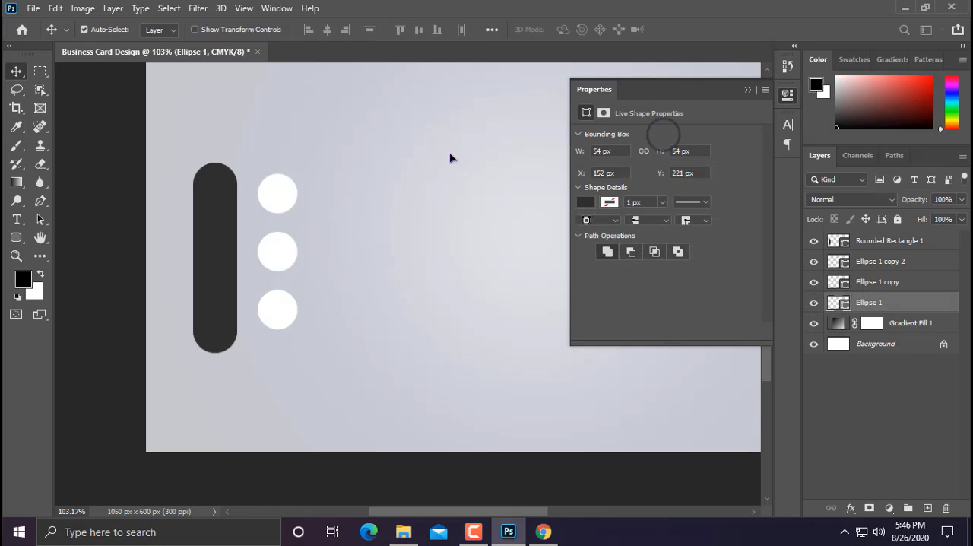
# Step: Move the three circles together onto the dark rounded bar and place their layers above the bar's layer
pyautogui.scroll(3, 152, 174)
pyautogui.keyDown('shift'); pyautogui.click(878, 263); pyautogui.keyUp('shift')
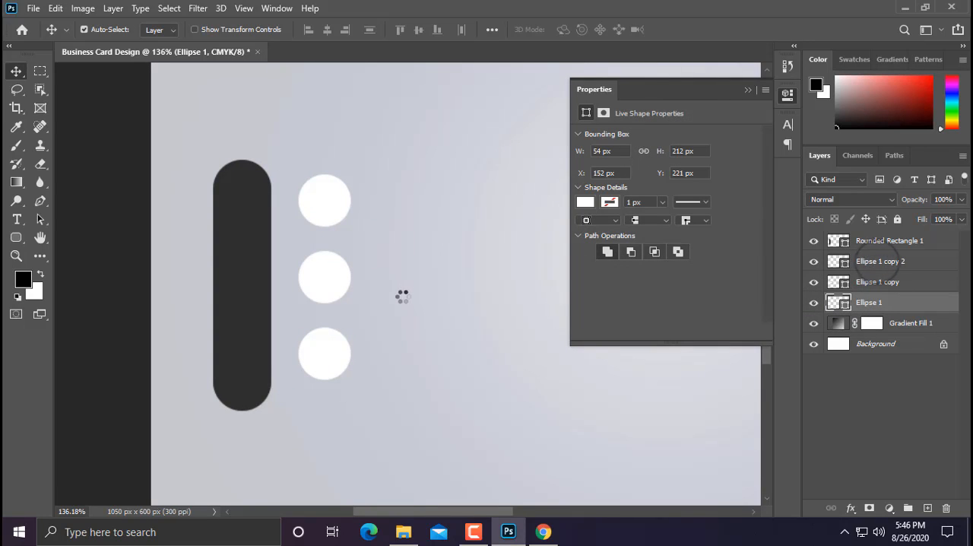
pyautogui.moveTo(327, 225); pyautogui.dragTo(258, 223)
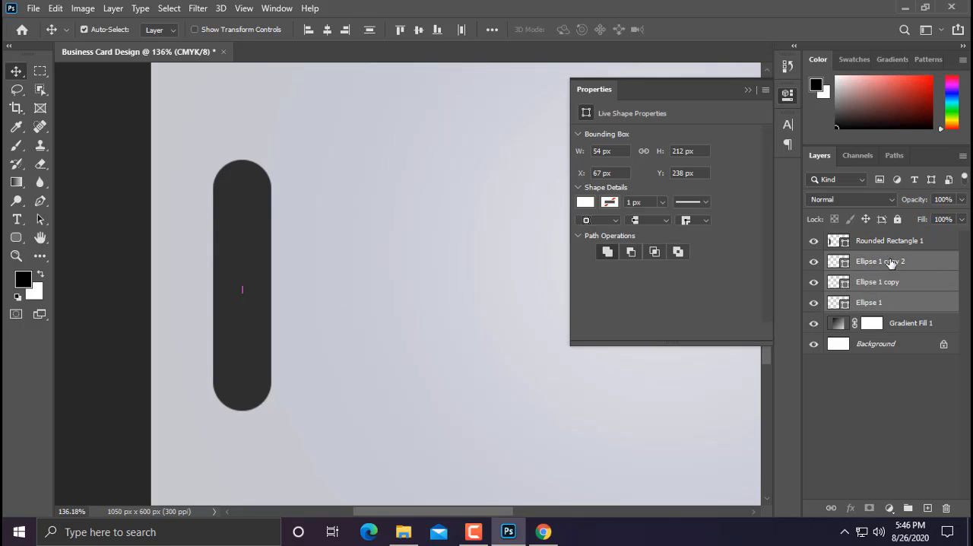
pyautogui.moveTo(891, 263); pyautogui.dragTo(886, 233)
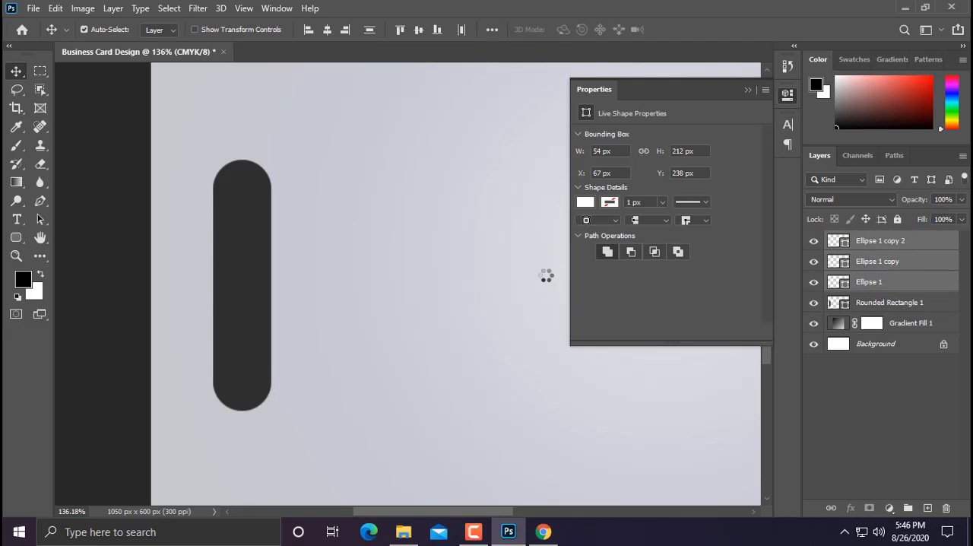
# Step: Move the three white circles up inside the bar and scale them together to about 90%
pyautogui.scroll(2, 261, 235)
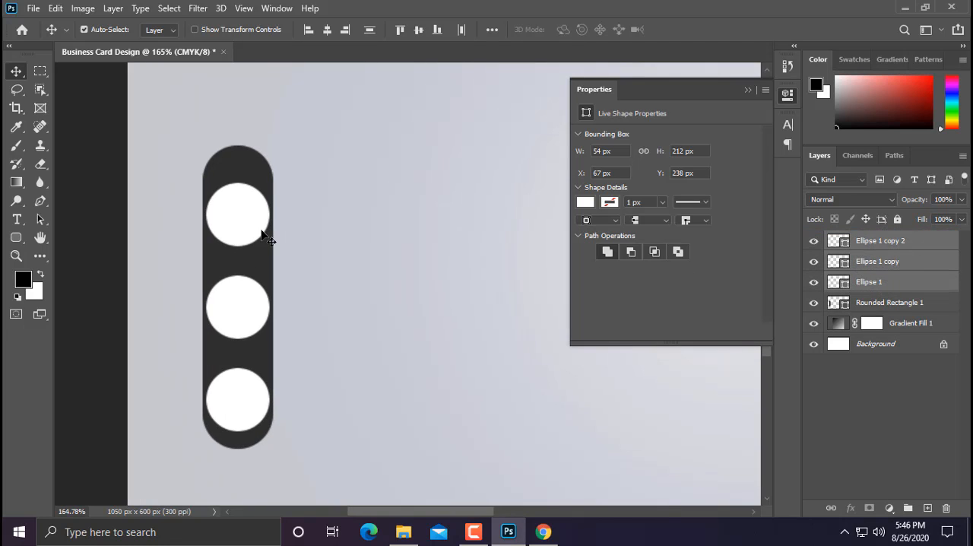
pyautogui.moveTo(240, 226); pyautogui.dragTo(236, 205)
pyautogui.hotkey('ctrl', 't')
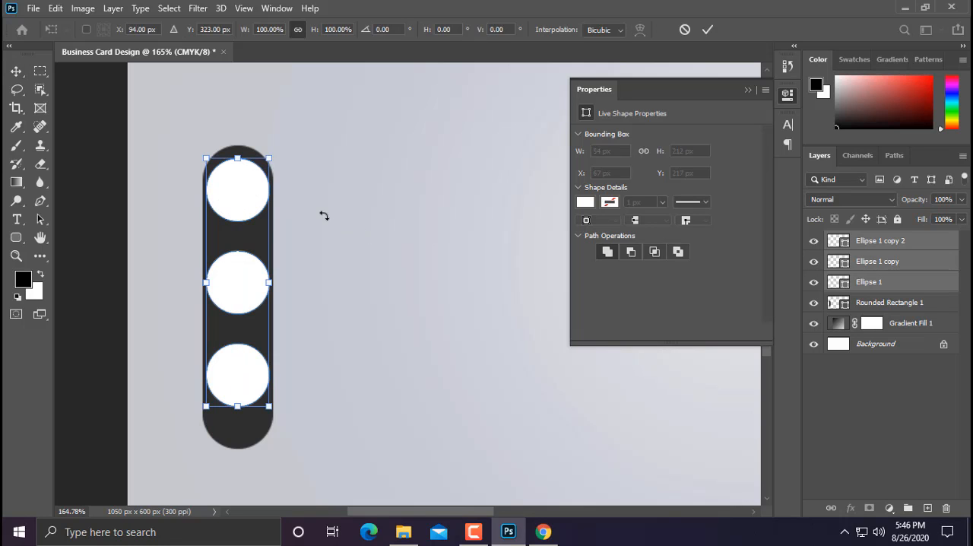
pyautogui.moveTo(271, 158); pyautogui.dragTo(254, 177)
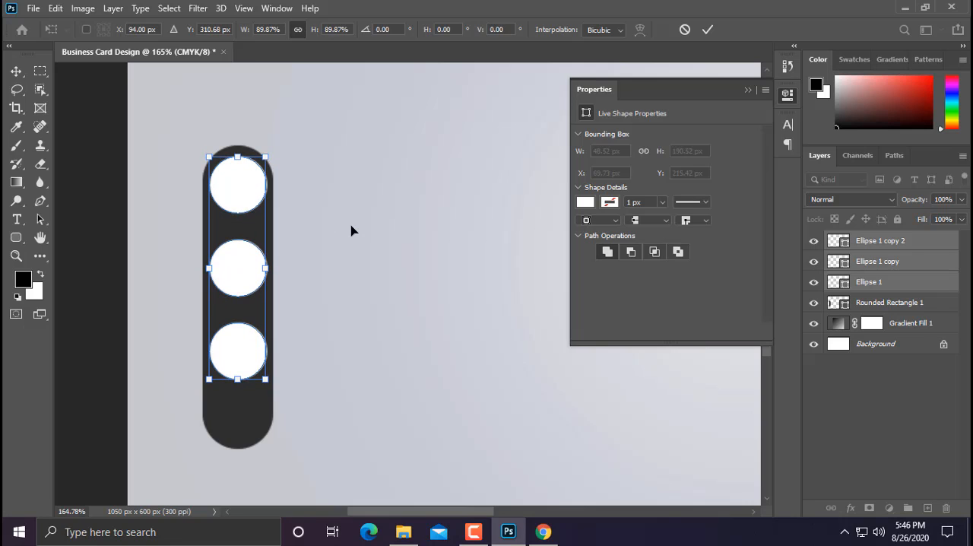
pyautogui.press('Return')
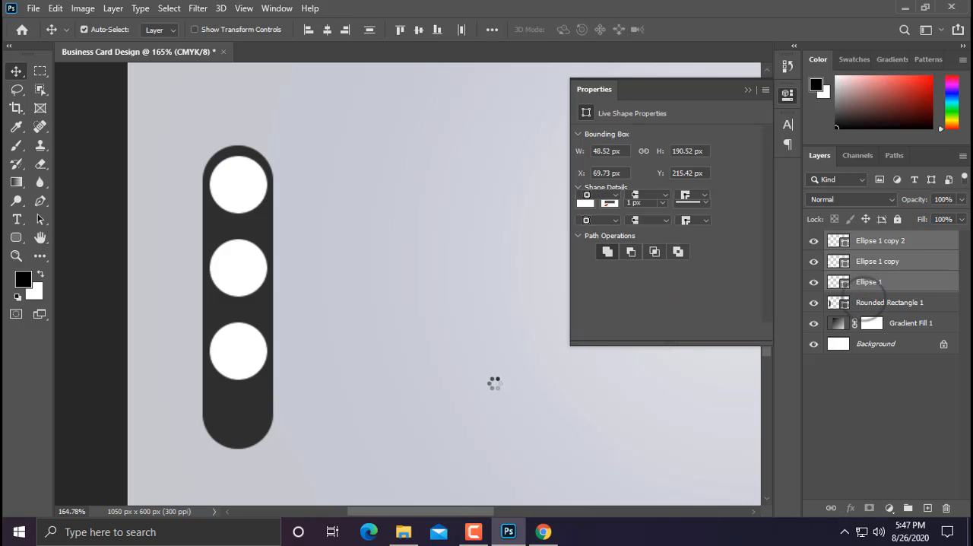
# Step: Shorten the dark rounded bar from its lower end to about 209 px high so it fits around the circles
pyautogui.click(236, 430)
pyautogui.hotkey('ctrl', 't')
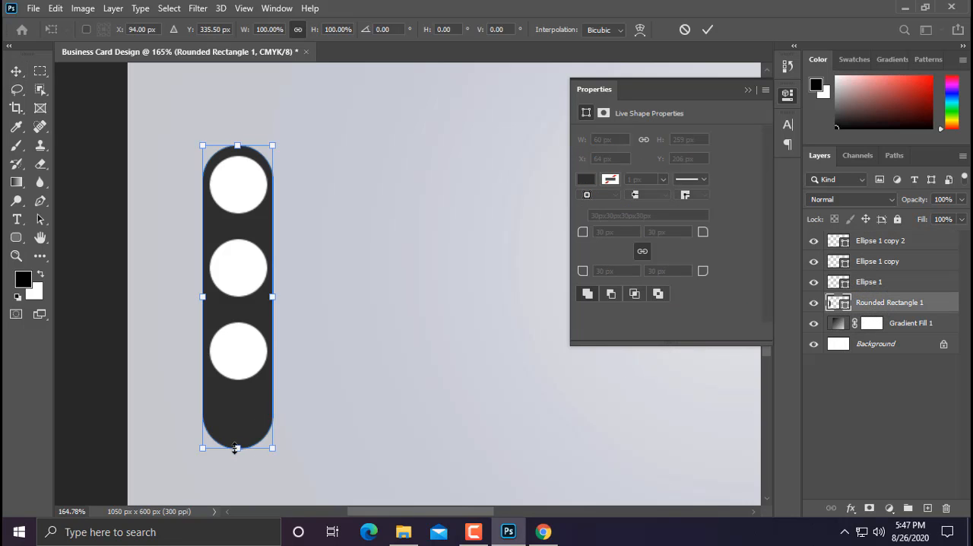
pyautogui.moveTo(235, 449); pyautogui.dragTo(231, 389)
pyautogui.press('Return')
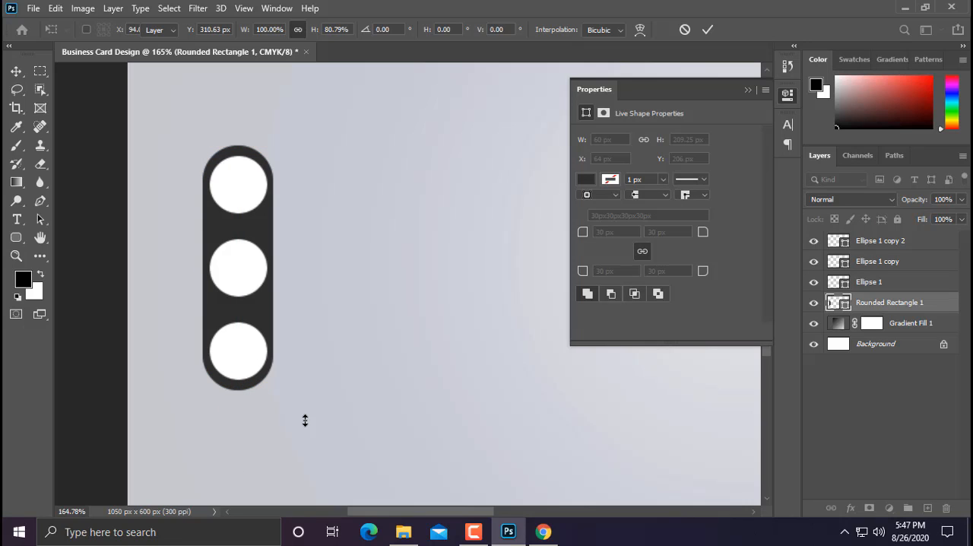
pyautogui.hotkey('ctrl', '0')
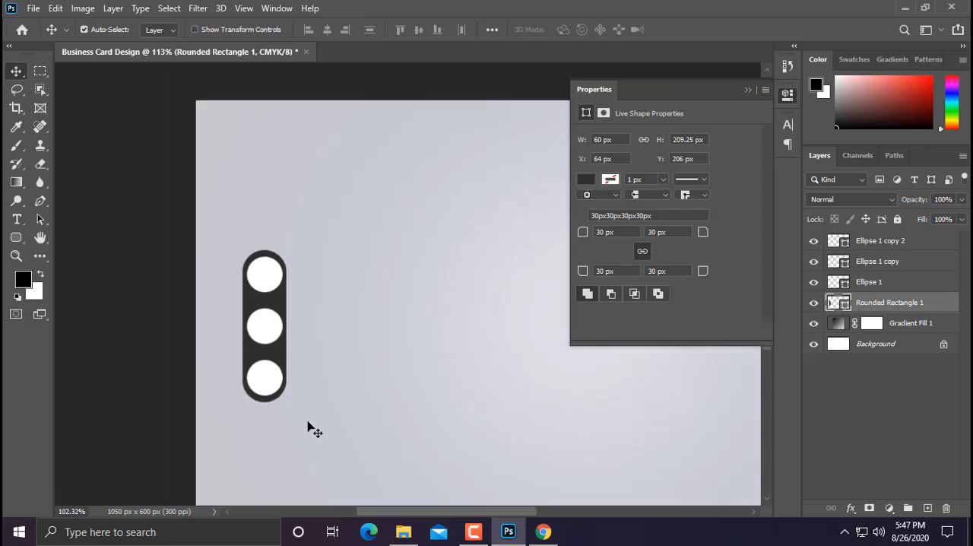
pyautogui.click(747, 91)
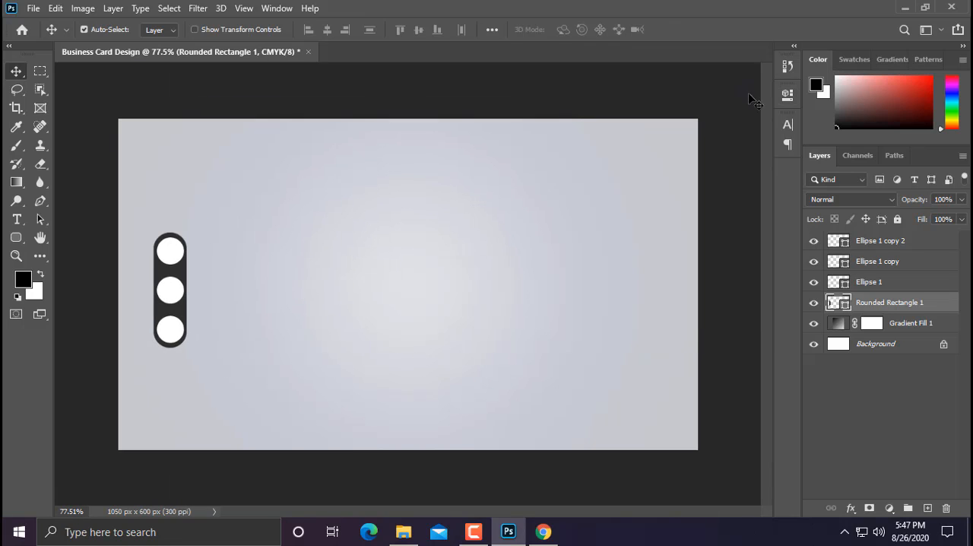
# Step: Rasterize the Rounded Rectangle 1 layer
pyautogui.click(837, 243)
pyautogui.rightClick(874, 312)
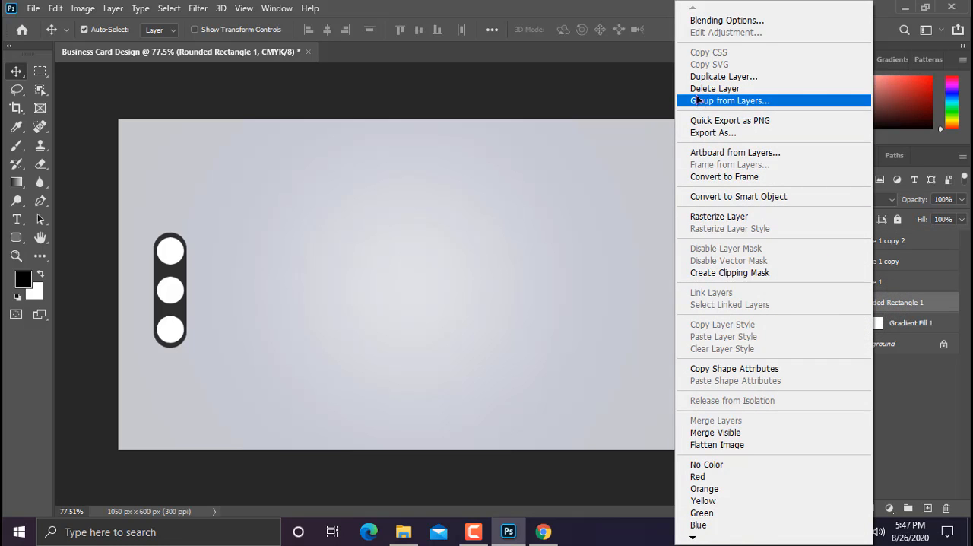
pyautogui.click(726, 218)
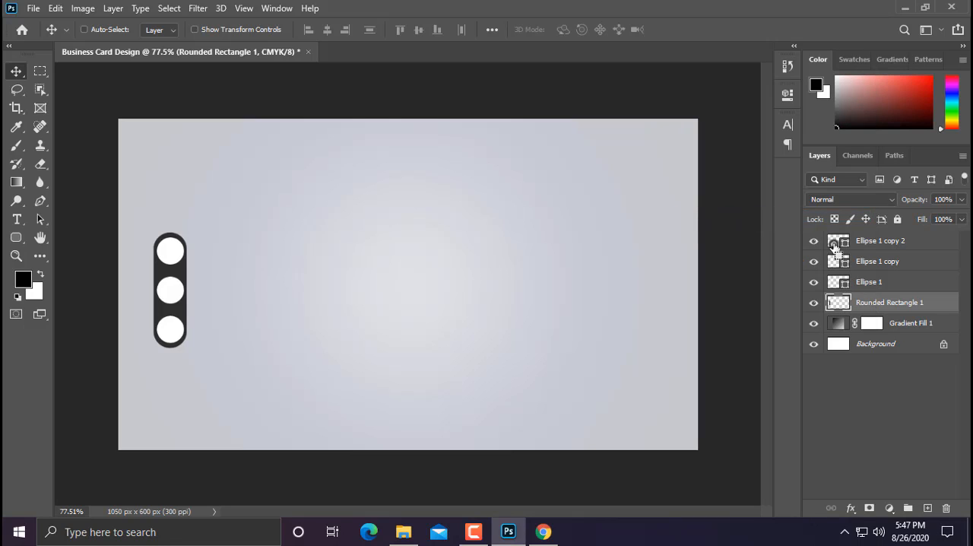
# Step: Cut three circular holes out of the rasterized bar, using the outline of each ellipse layer as the selection
pyautogui.keyDown('ctrl'); pyautogui.click(836, 243); pyautogui.keyUp('ctrl')
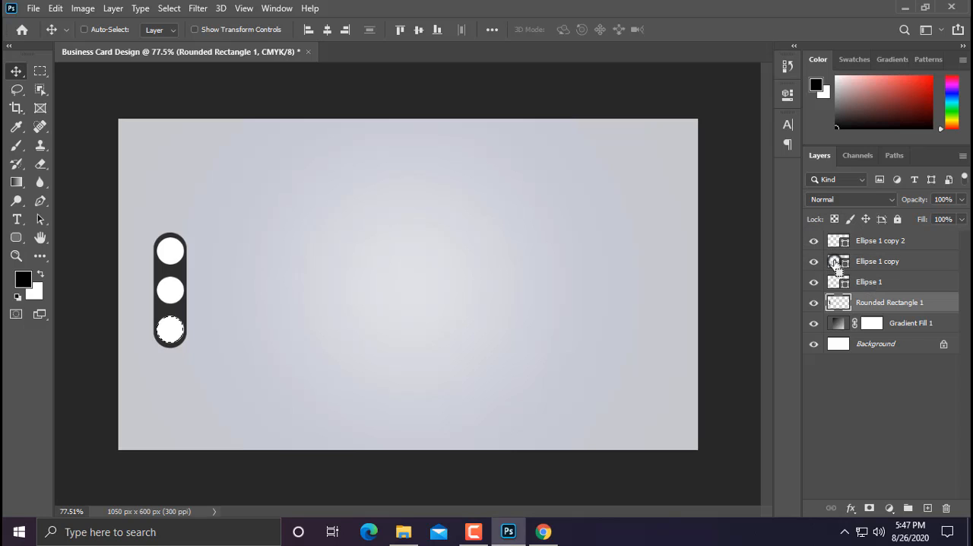
pyautogui.keyDown('ctrl'); pyautogui.click(836, 263); pyautogui.keyUp('ctrl')
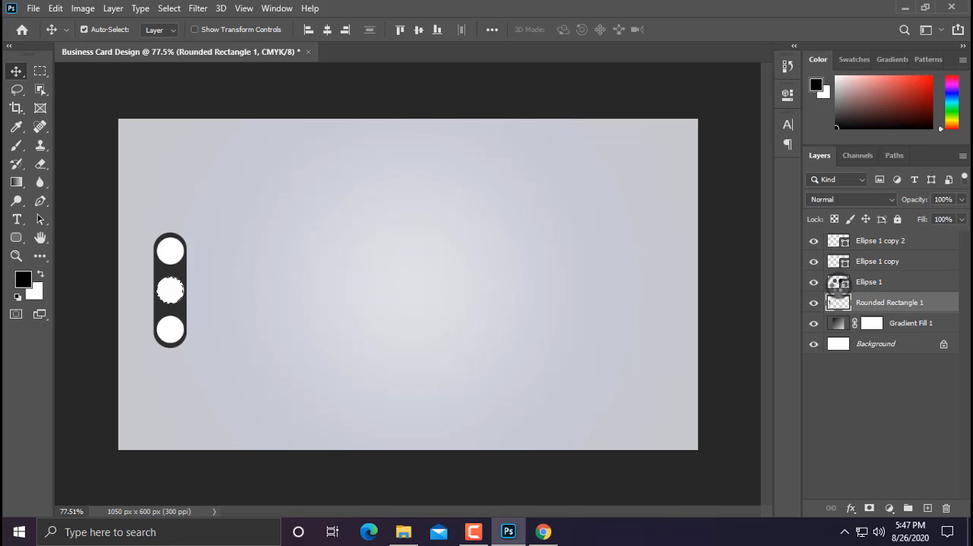
pyautogui.click(836, 283)
pyautogui.keyDown('ctrl'); pyautogui.click(835, 286); pyautogui.keyUp('ctrl')
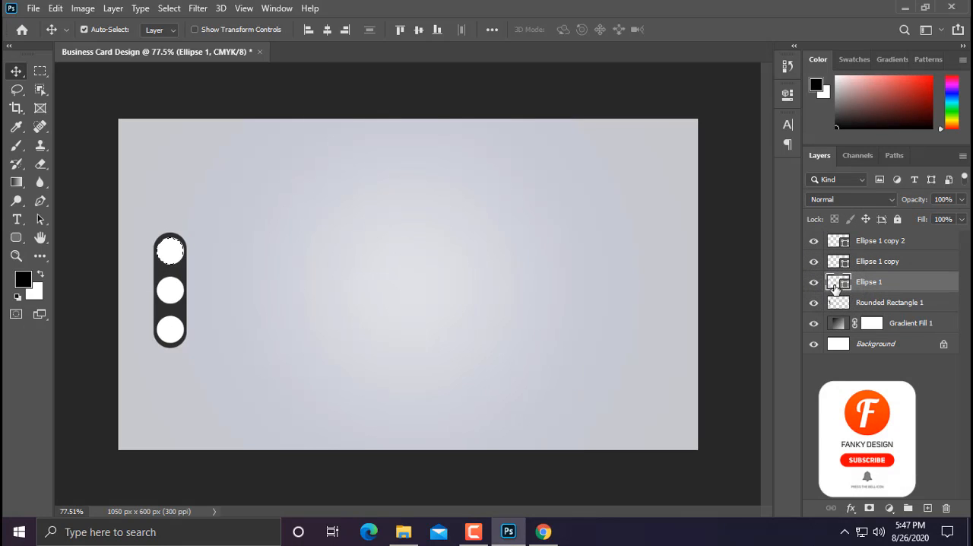
pyautogui.press('Delete')
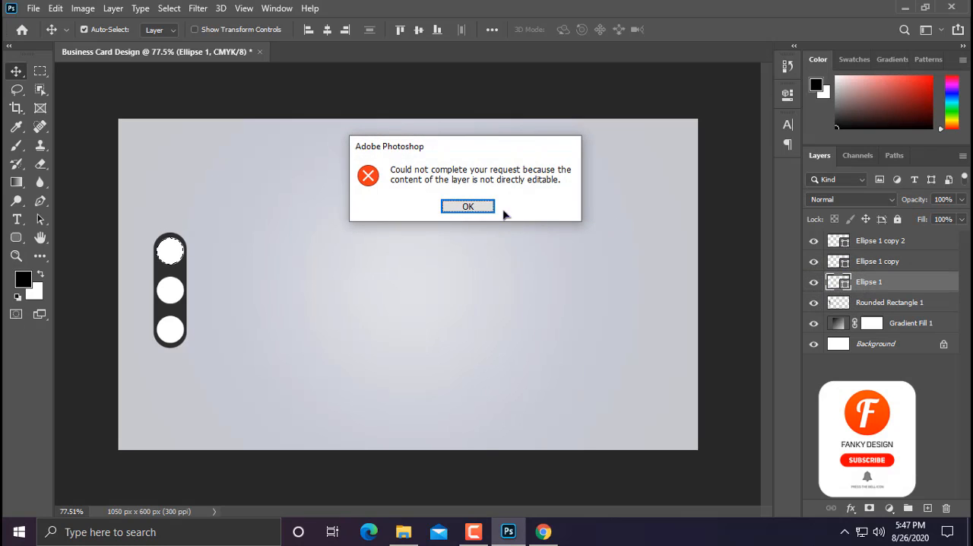
pyautogui.click(487, 206)
pyautogui.click(853, 303)
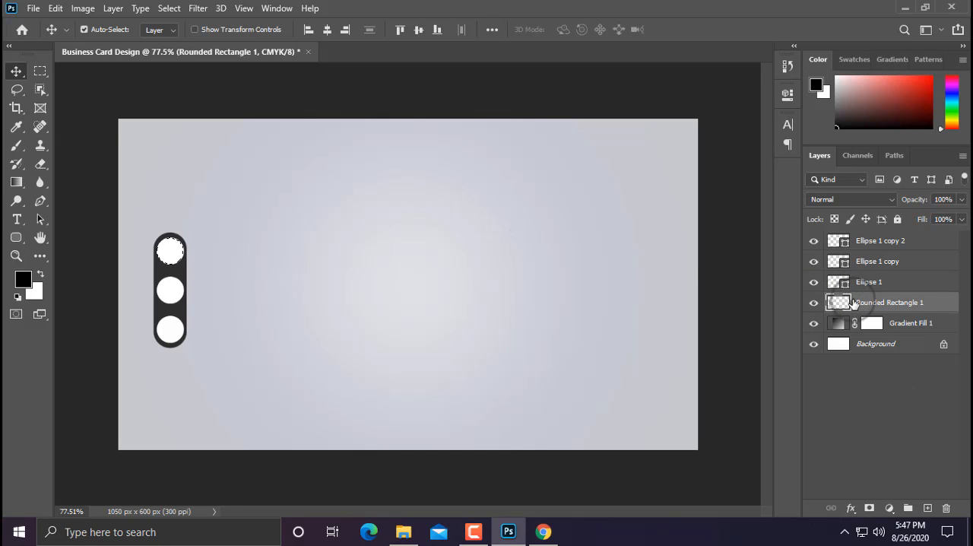
# Step: Hide the ellipse layers to reveal the holes and delete all three of them
pyautogui.click(814, 262)
pyautogui.click(813, 282)
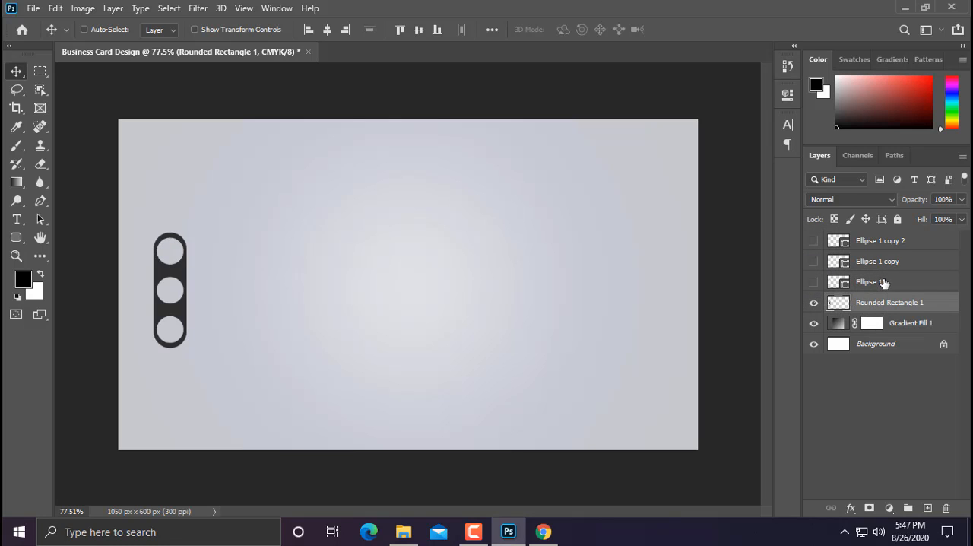
pyautogui.click(876, 243)
pyautogui.press('Delete')
pyautogui.press('Delete')
pyautogui.press('Delete')
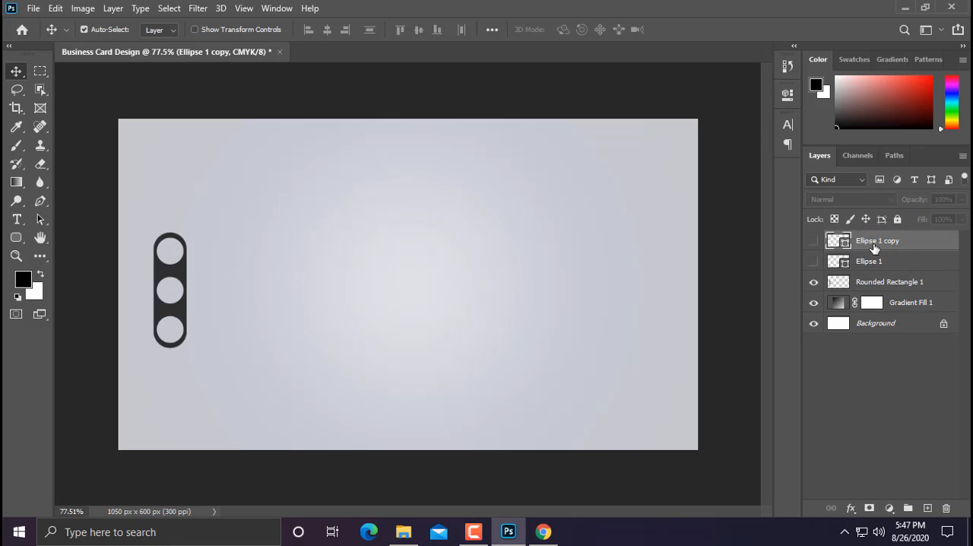
# Step: Enlarge the perforated bar proportionally and move it down toward the card's lower-left corner
pyautogui.scroll(5, 90, 283)
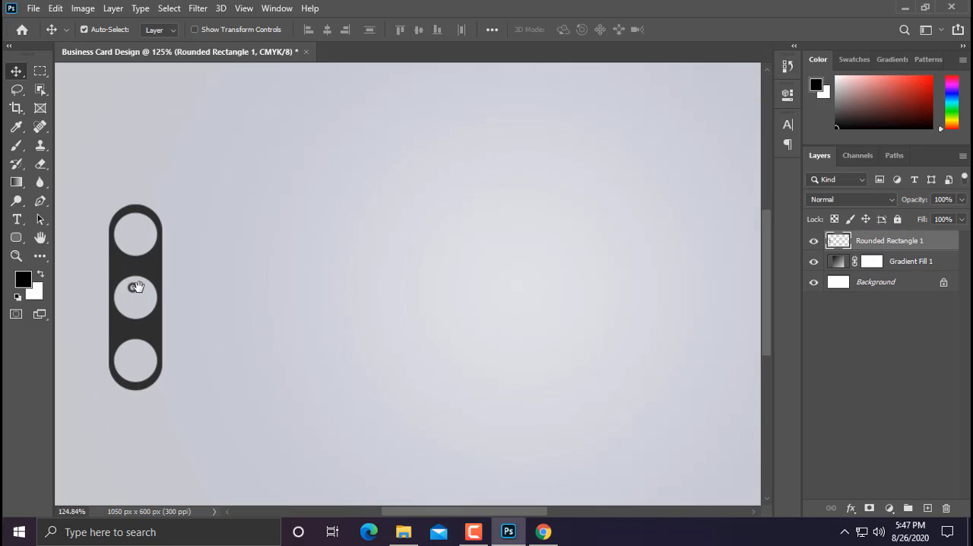
pyautogui.moveTo(133, 288); pyautogui.dragTo(171, 287)
pyautogui.scroll(-4, 173, 287)
pyautogui.scroll(-1, 173, 287)
pyautogui.hotkey('ctrl', 't')
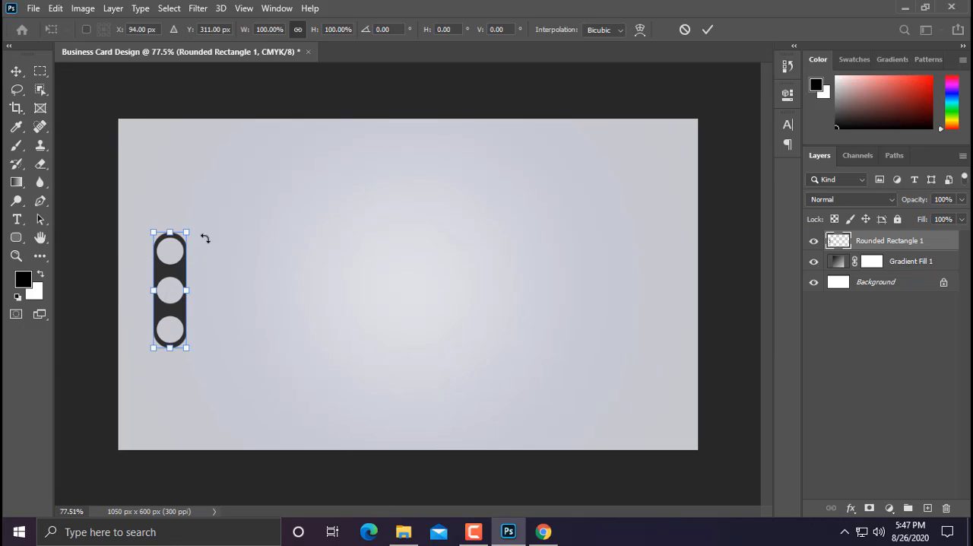
pyautogui.moveTo(186, 231); pyautogui.dragTo(179, 309)
pyautogui.press('Return')
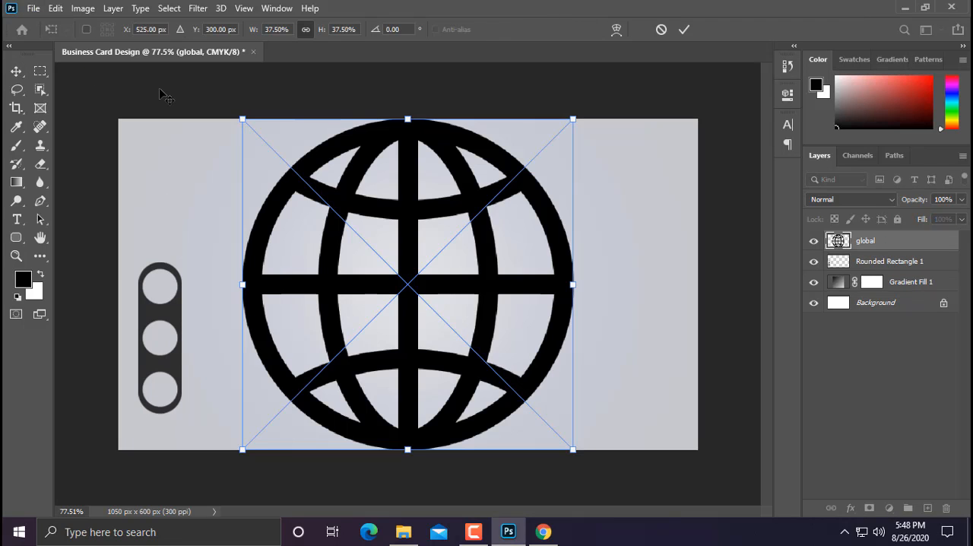
# Step: Place the global, maps-and-flags and phone (1) icon images on the card at their default size
pyautogui.press('Return')
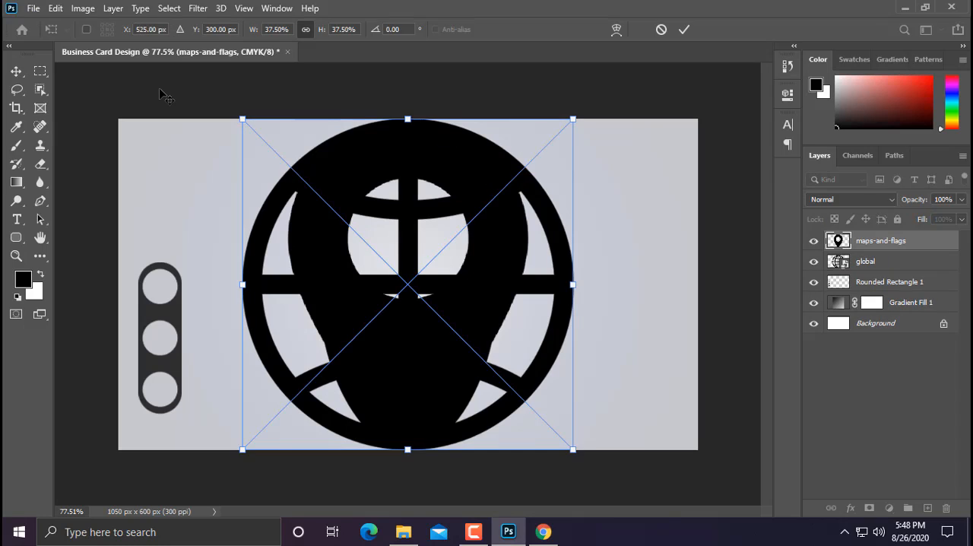
pyautogui.press('Return')
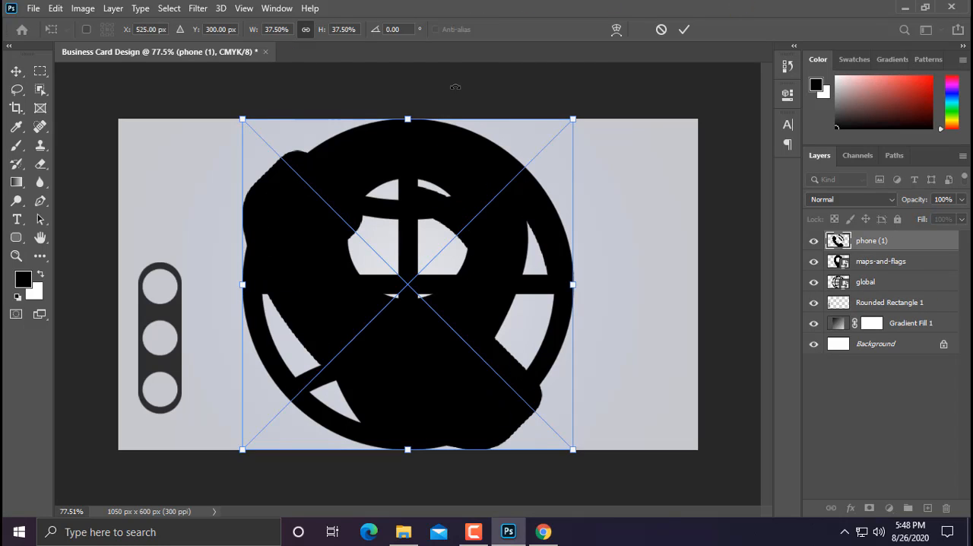
pyautogui.press('Return')
# Step: Scale the three placed icons down together to a size that fits inside the bar's holes
pyautogui.keyDown('shift'); pyautogui.click(865, 281); pyautogui.keyUp('shift')
pyautogui.hotkey('ctrl', 't')
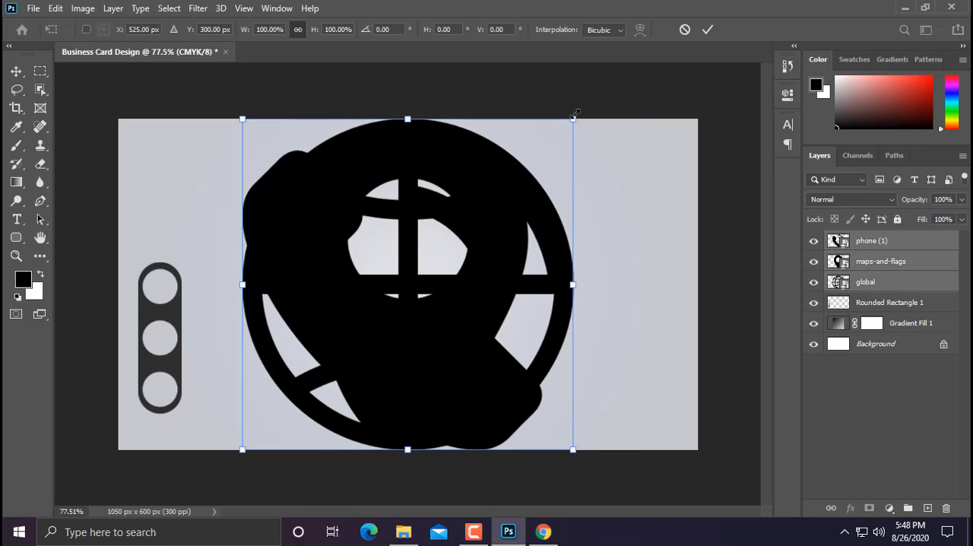
pyautogui.moveTo(574, 116); pyautogui.dragTo(270, 396)
pyautogui.moveTo(250, 425); pyautogui.dragTo(388, 339)
pyautogui.press('Return')
pyautogui.scroll(4, 263, 422)
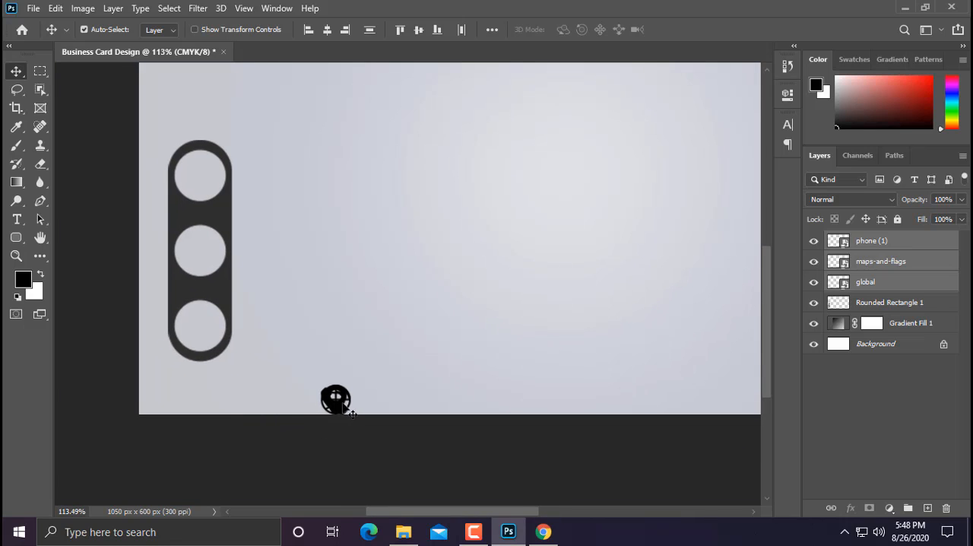
# Step: Move the three stacked icons into the bar's top hole and enlarge them slightly to fit it
pyautogui.moveTo(346, 404); pyautogui.dragTo(222, 161)
pyautogui.hotkey('ctrl', 't')
pyautogui.press('Return')
pyautogui.scroll(3, 223, 159)
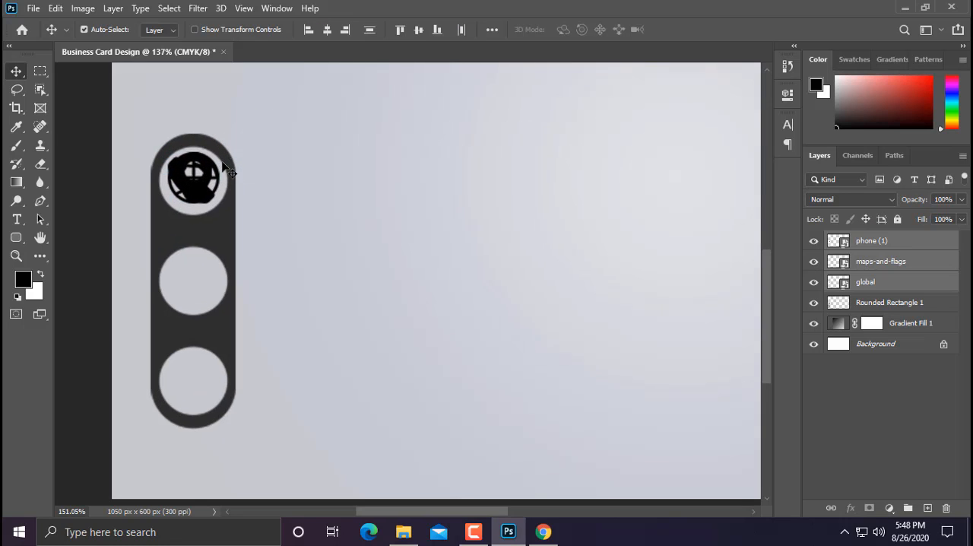
# Step: Separate the stacked icons, moving the phone to the middle hole, the globe near the bottom hole and the map pin beside the bar
pyautogui.click(872, 284)
pyautogui.moveTo(275, 164); pyautogui.dragTo(272, 277)
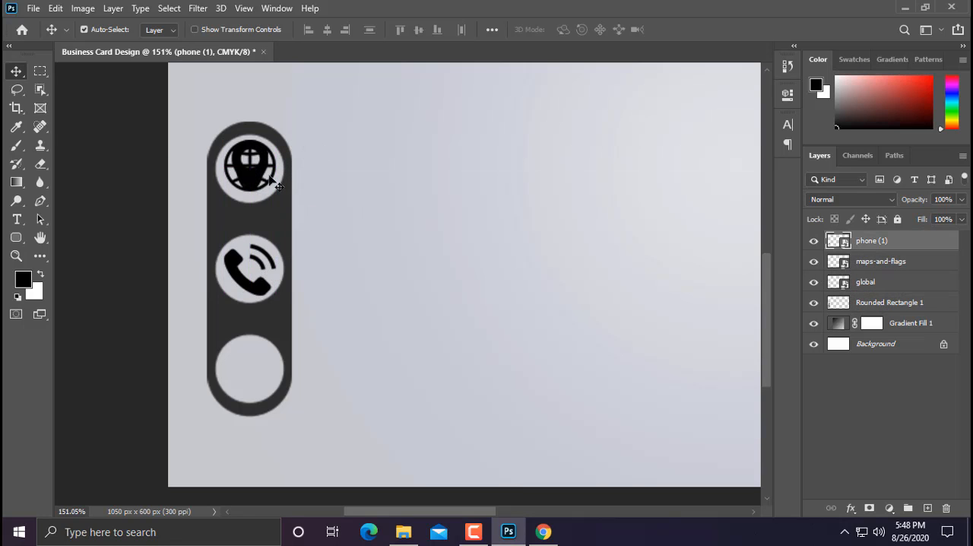
pyautogui.moveTo(253, 168); pyautogui.dragTo(253, 345)
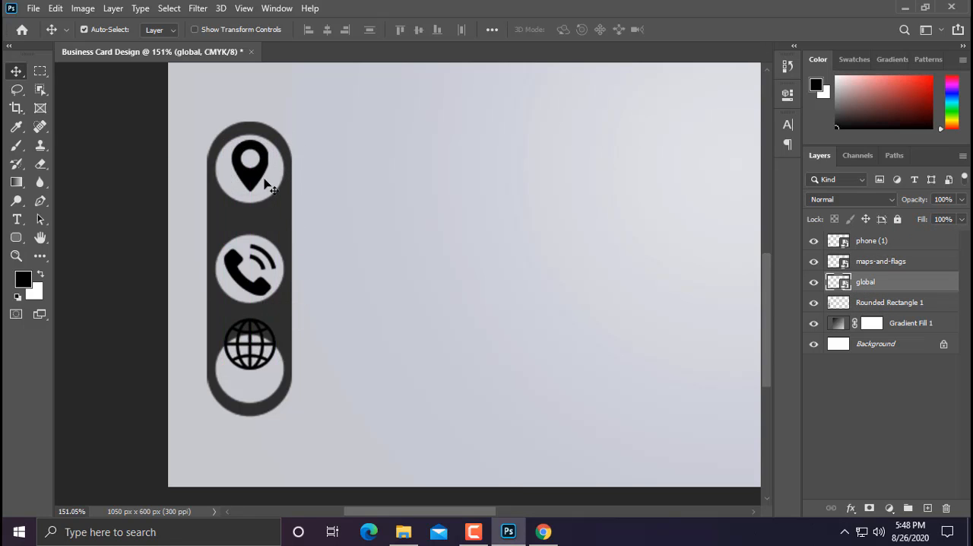
pyautogui.click(265, 184)
pyautogui.moveTo(260, 265); pyautogui.dragTo(357, 285)
# Step: Move the phone icon into the bar's top hole and nudge it up slightly to center it
pyautogui.click(272, 297)
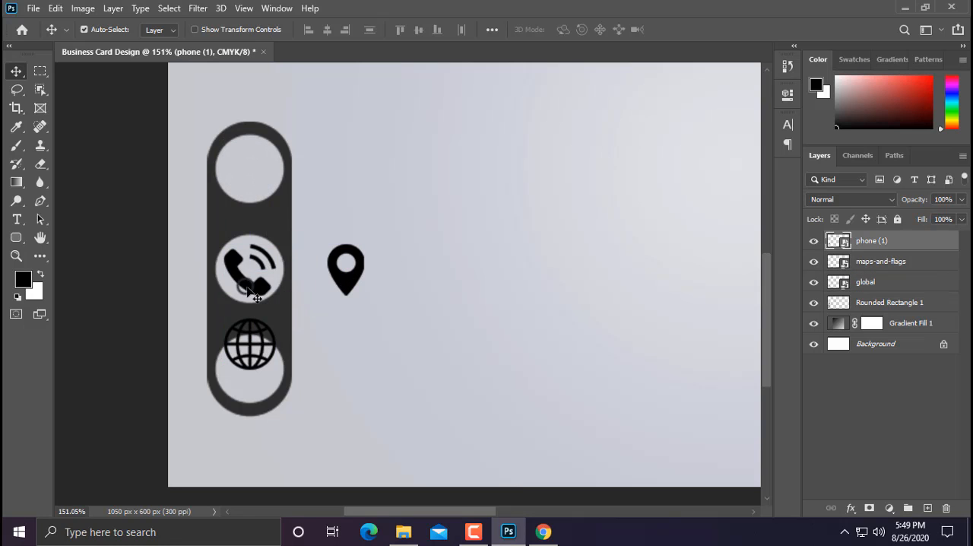
pyautogui.moveTo(272, 297); pyautogui.dragTo(258, 195)
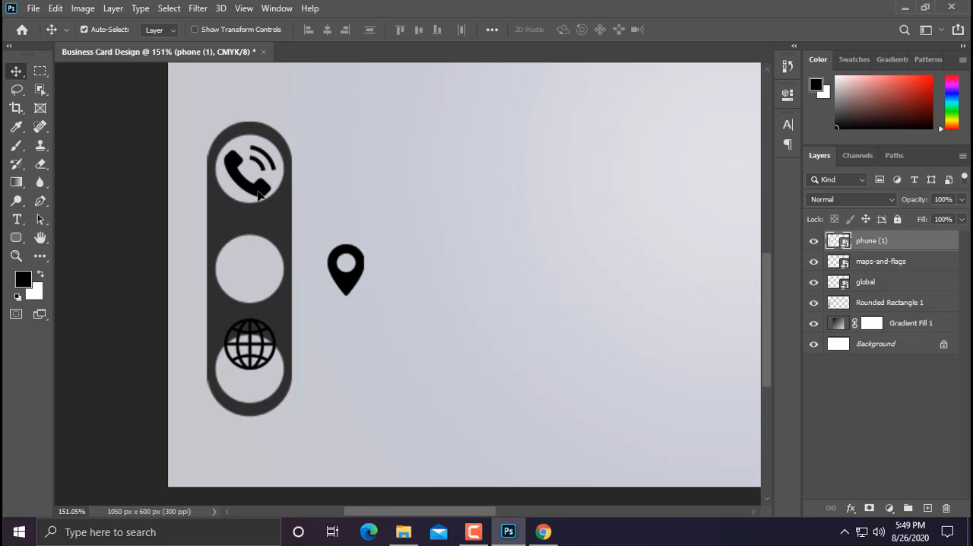
pyautogui.press('Up')
pyautogui.press('Up')
pyautogui.press('Up')
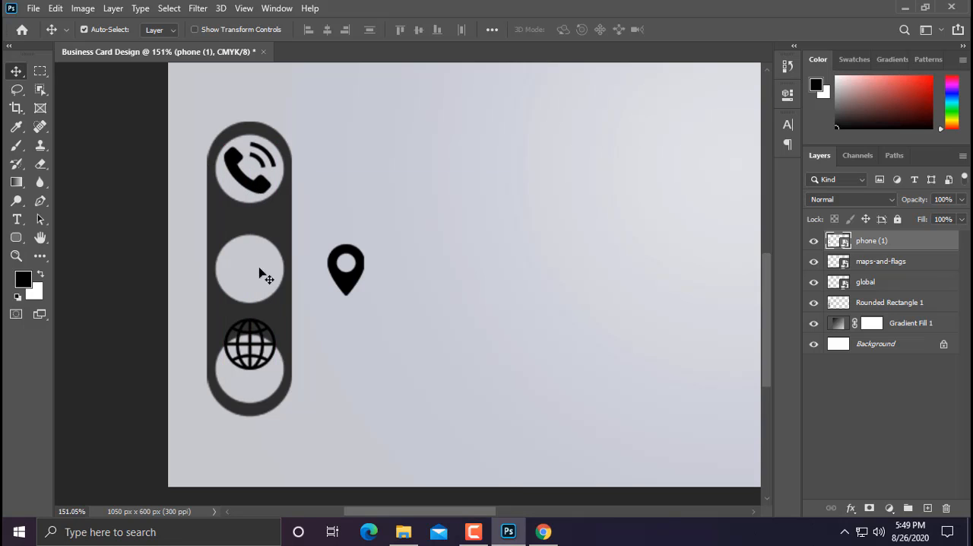
# Step: Move the globe icon into the bar's middle hole, aligned vertically with the phone icon
pyautogui.click(272, 364)
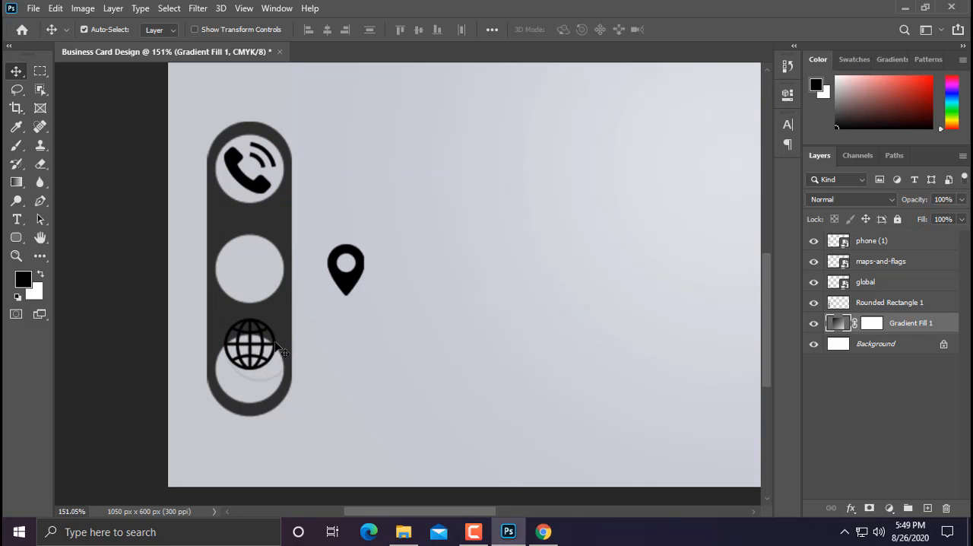
pyautogui.click(275, 330)
pyautogui.moveTo(275, 330); pyautogui.dragTo(276, 254)
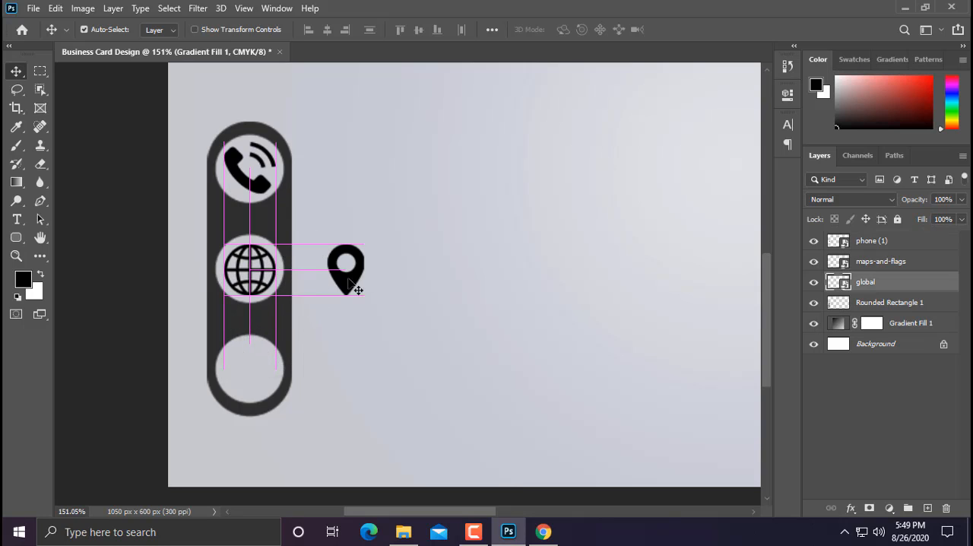
# Step: Move the map pin icon into the bar's bottom hole and nudge it up slightly to center it
pyautogui.moveTo(350, 288); pyautogui.dragTo(251, 390)
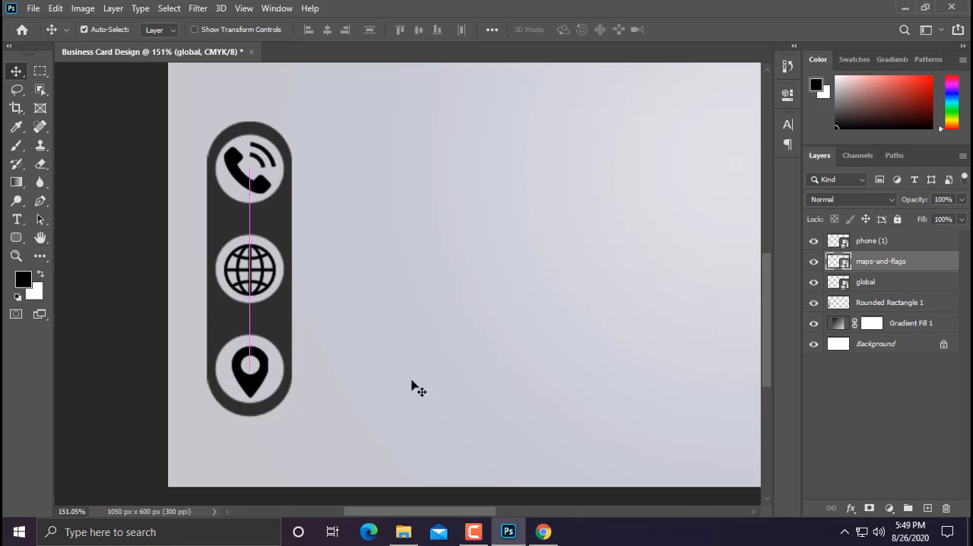
pyautogui.press('Up')
pyautogui.press('Up')
pyautogui.press('Up')
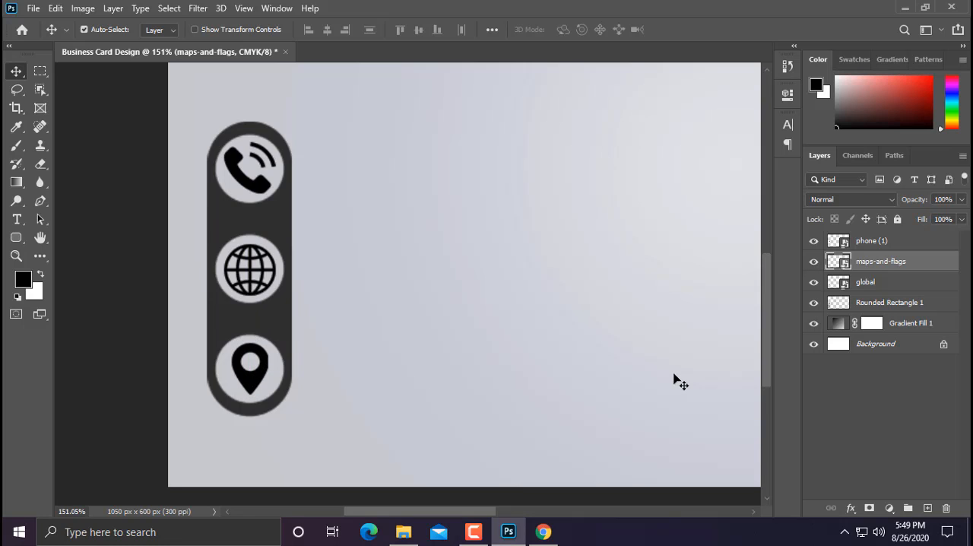
# Step: Apply a Color Overlay to the globe icon's layer, using the dark gray sampled from the rounded bar
pyautogui.click(892, 283)
pyautogui.rightClick(891, 281)
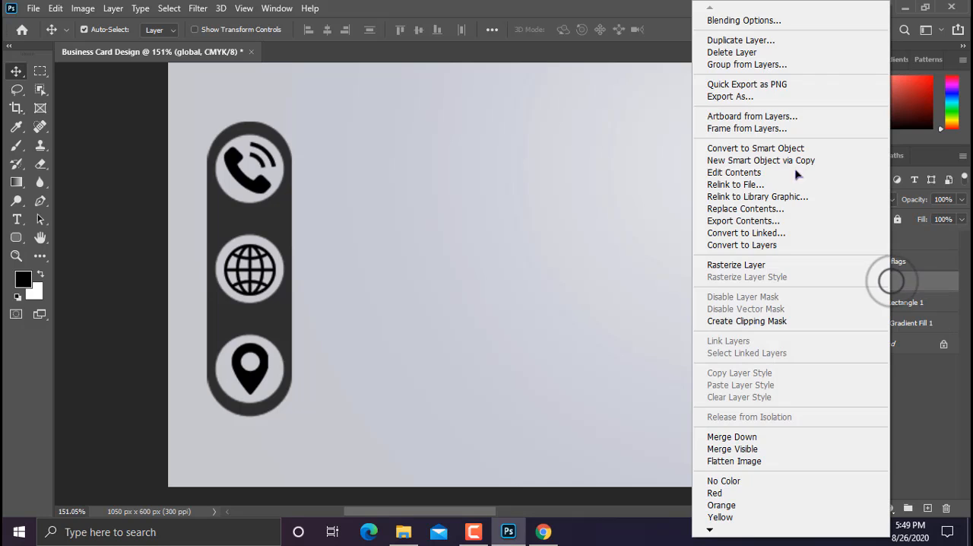
pyautogui.click(728, 21)
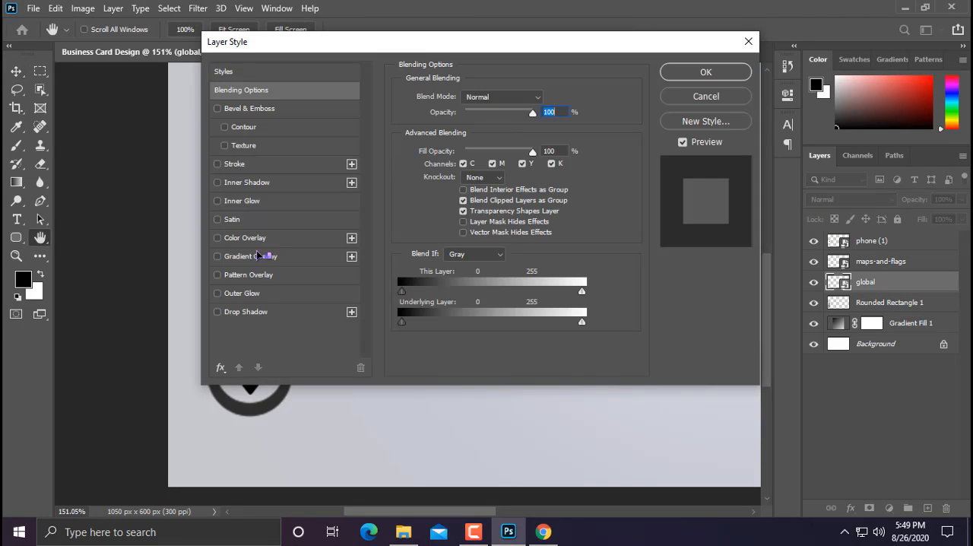
pyautogui.click(234, 239)
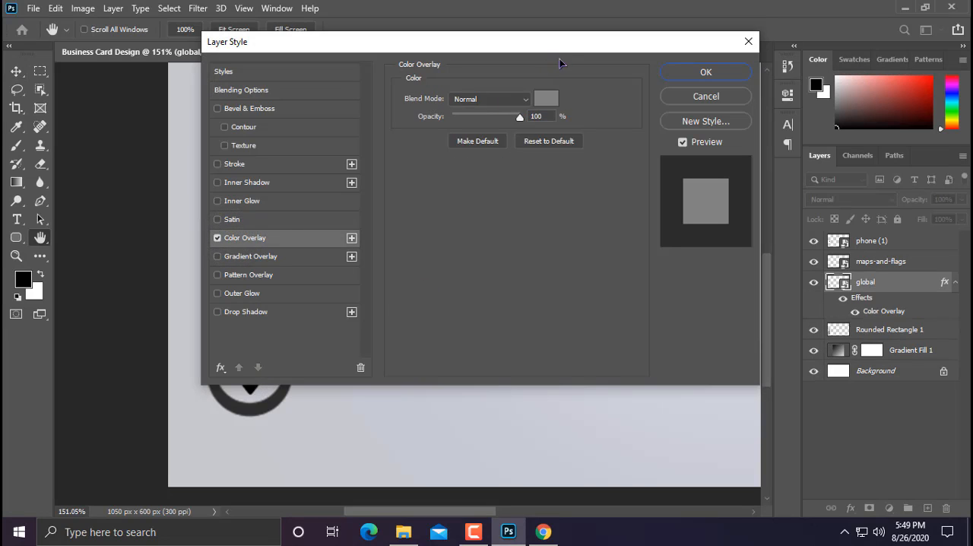
pyautogui.click(546, 98)
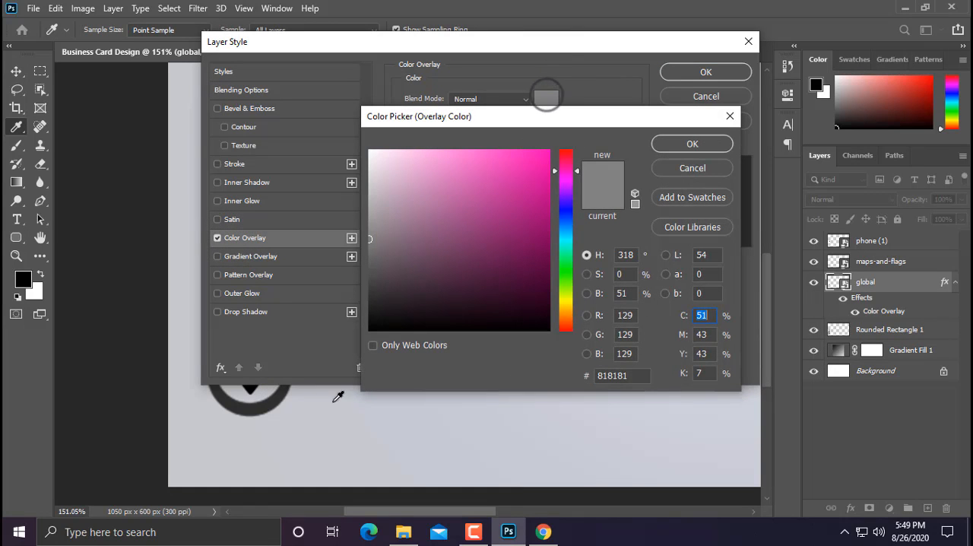
pyautogui.click(275, 397)
pyautogui.click(695, 144)
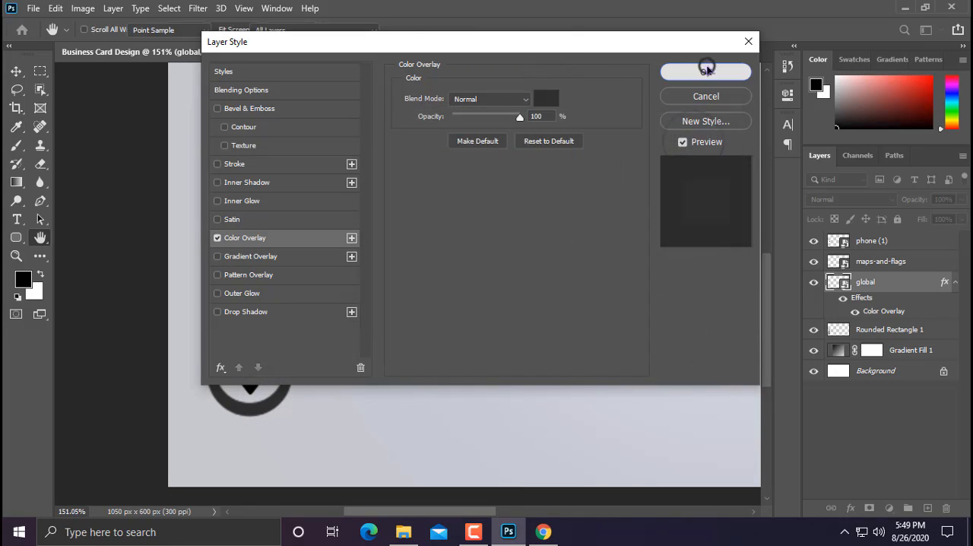
pyautogui.click(706, 69)
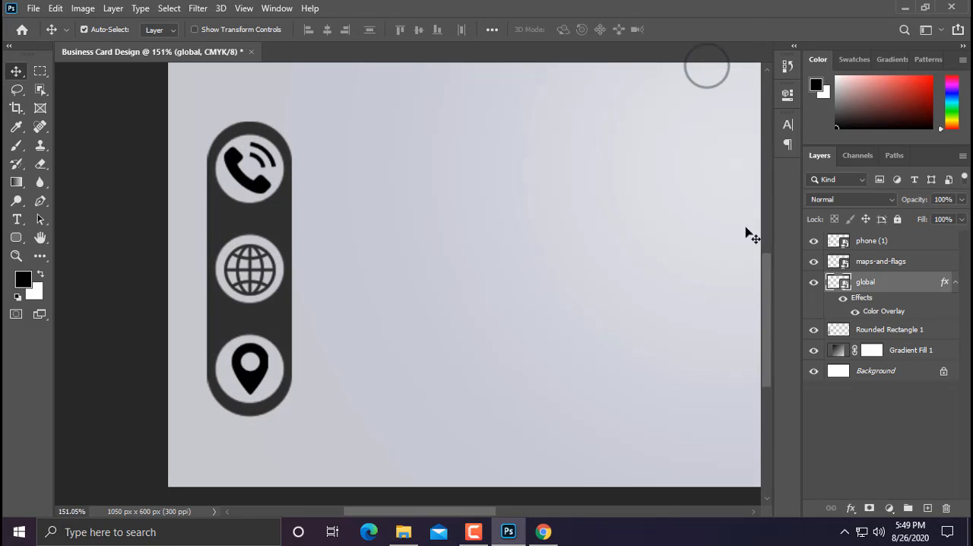
# Step: Copy the globe layer's style and paste it onto the maps-and-flags and phone icon layers
pyautogui.rightClick(892, 287)
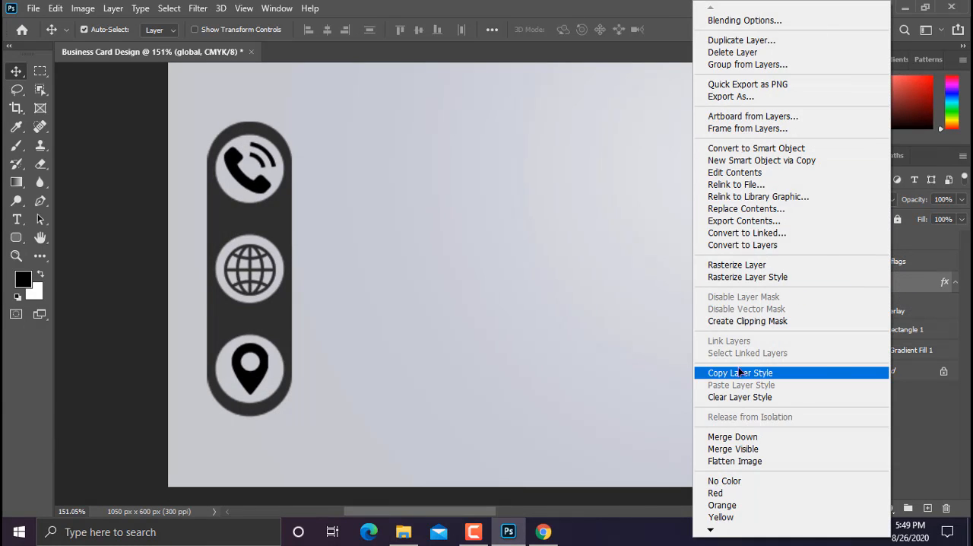
pyautogui.click(739, 372)
pyautogui.rightClick(869, 259)
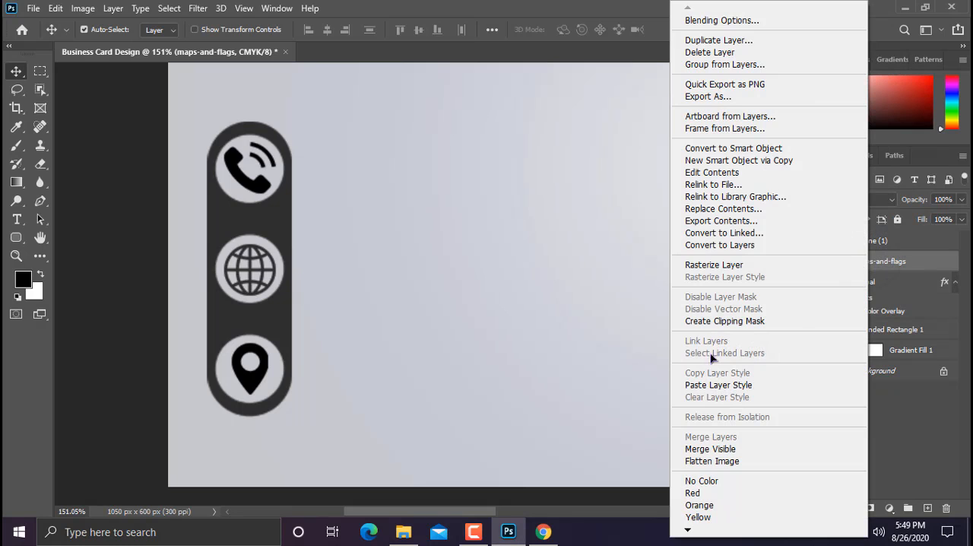
pyautogui.click(719, 384)
pyautogui.rightClick(880, 243)
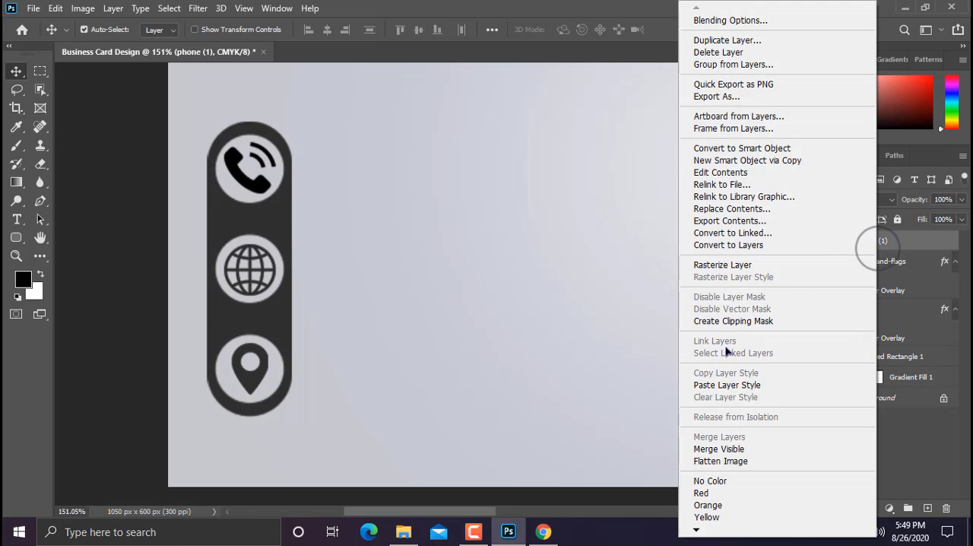
pyautogui.click(731, 386)
# Step: Group the three icon layers and the rounded rectangle layer together
pyautogui.scroll(-2, 319, 278)
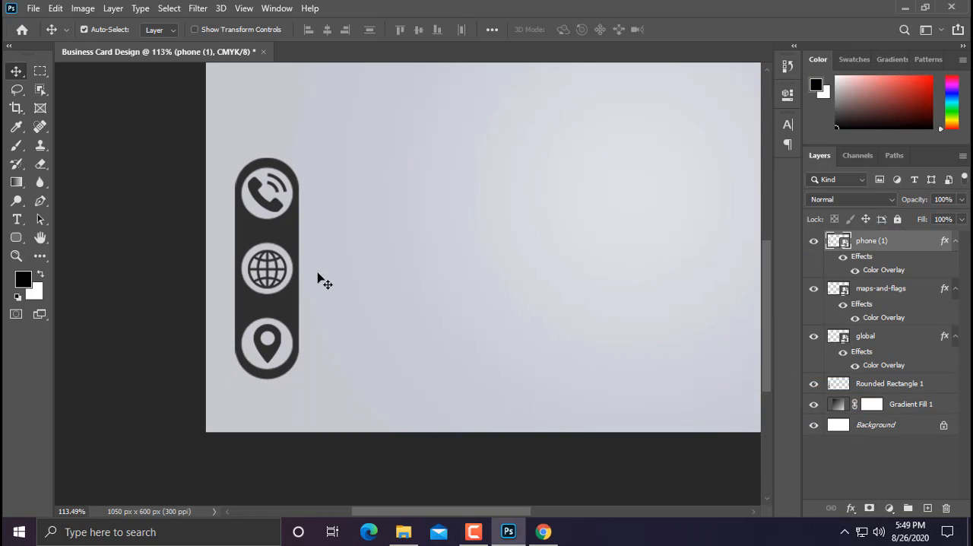
pyautogui.scroll(-1, 319, 279)
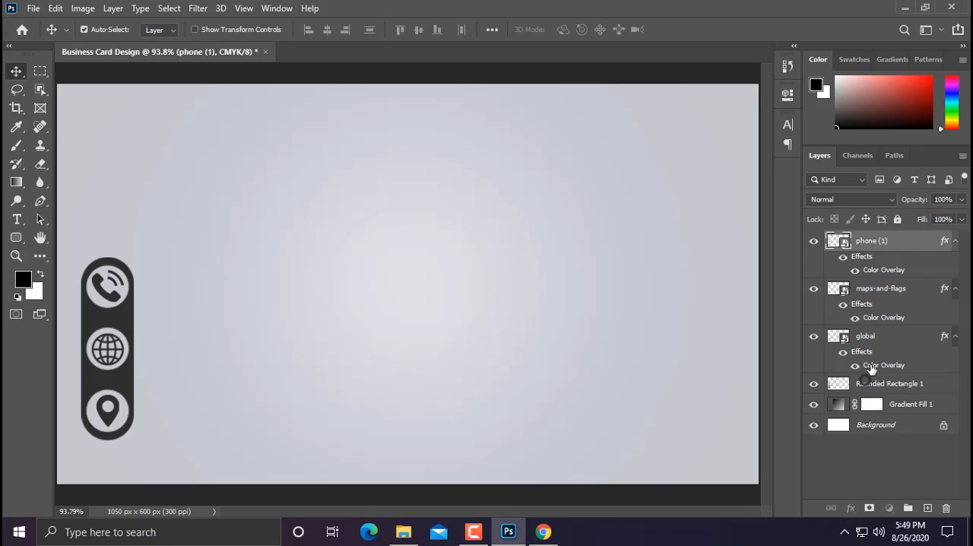
pyautogui.keyDown('shift'); pyautogui.click(867, 382); pyautogui.keyUp('shift')
pyautogui.click(908, 507)
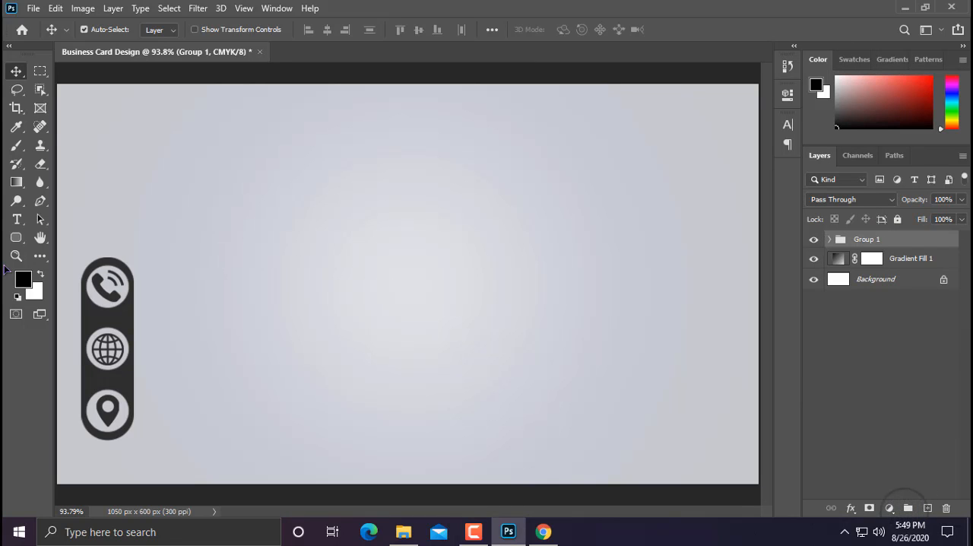
# Step: Add a text line with the contact's phone number beside the phone icon
pyautogui.scroll(-1, 117, 312)
pyautogui.scroll(2, 118, 305)
pyautogui.moveTo(162, 321); pyautogui.dragTo(253, 279)
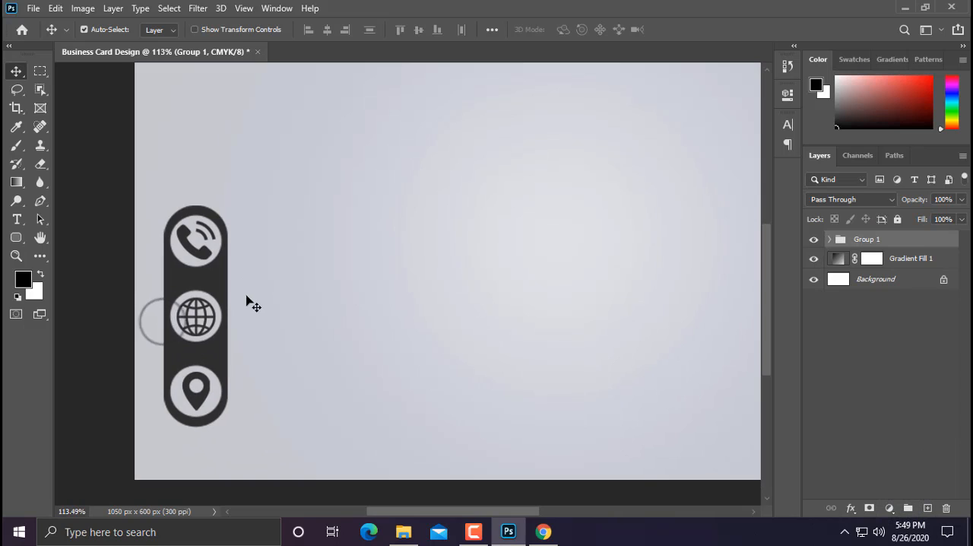
pyautogui.click(16, 220)
pyautogui.click(260, 232)
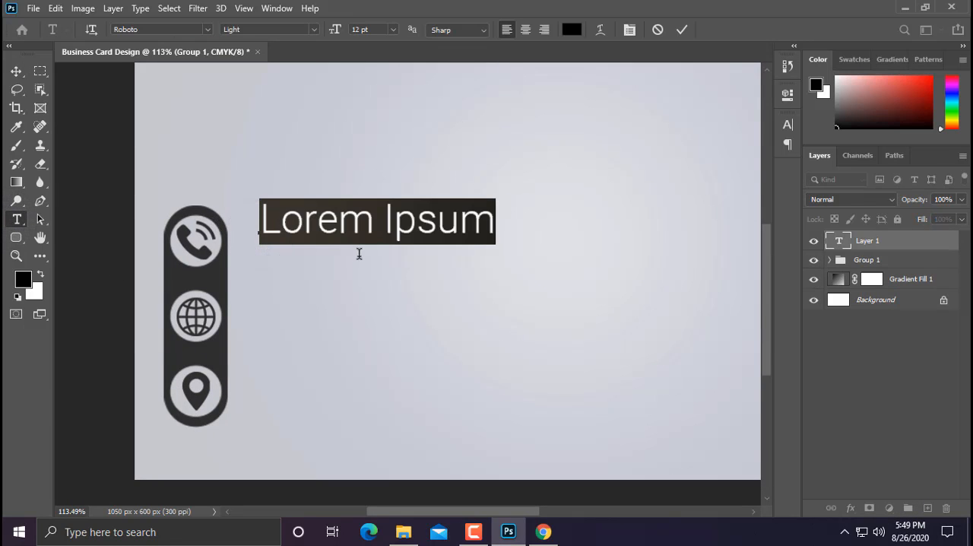
pyautogui.press('BackSpace')
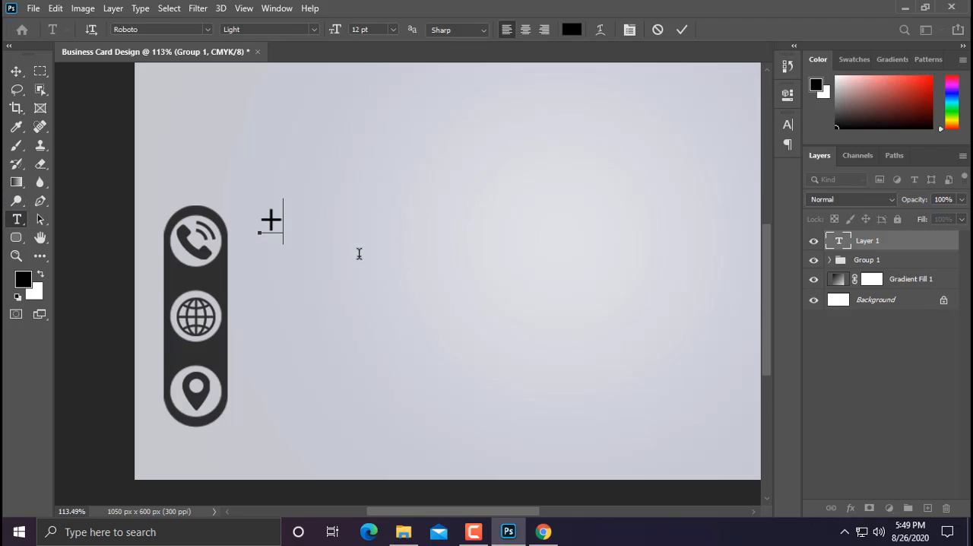
pyautogui.write('+012')
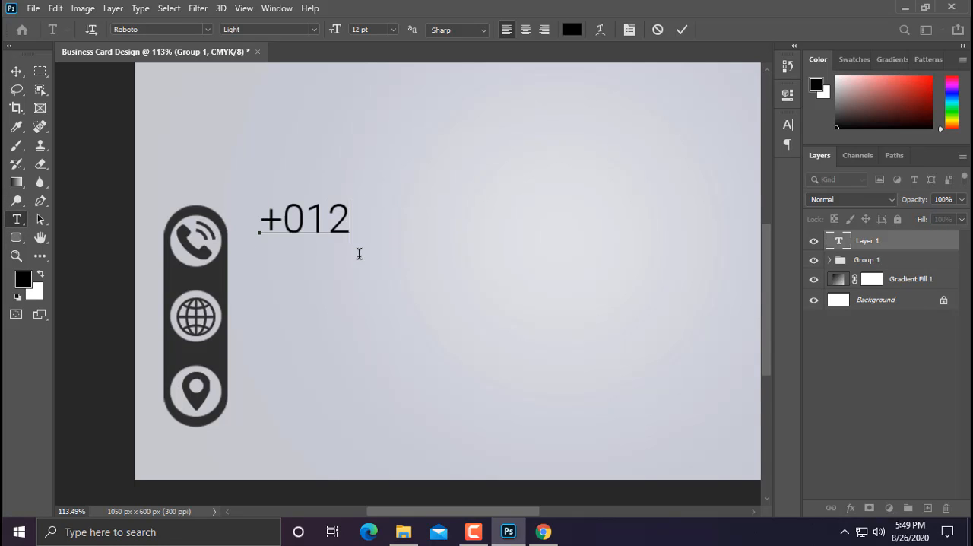
pyautogui.write('0')
pyautogui.press('BackSpace')
pyautogui.write('3 456')
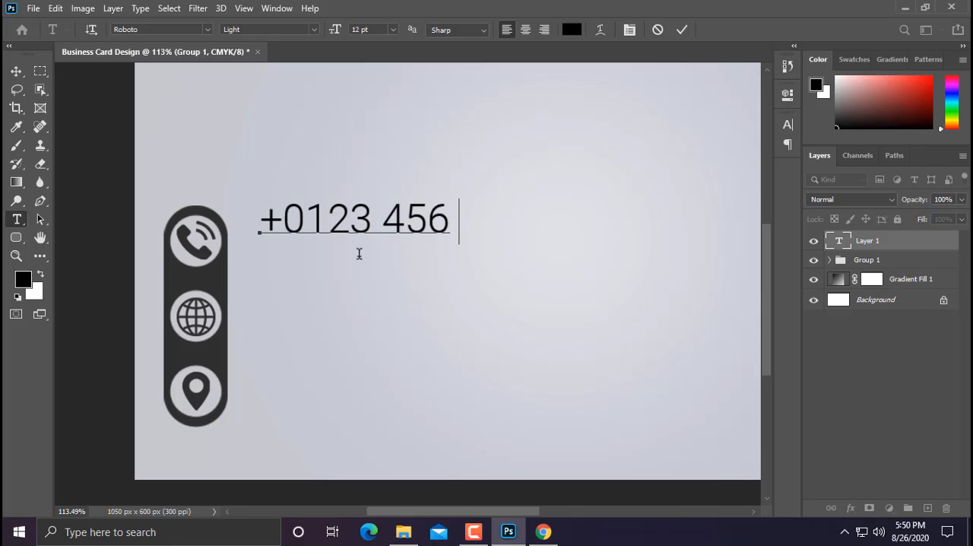
pyautogui.write(' 789')
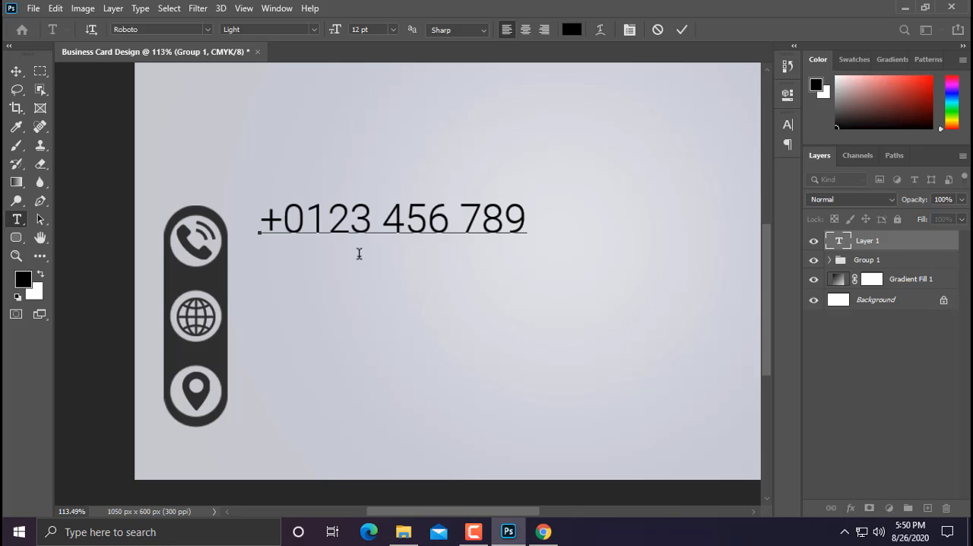
# Step: Scale the phone number text down to about 53% of its size
pyautogui.click(16, 71)
pyautogui.hotkey('ctrl', 't')
pyautogui.moveTo(526, 196); pyautogui.dragTo(408, 237)
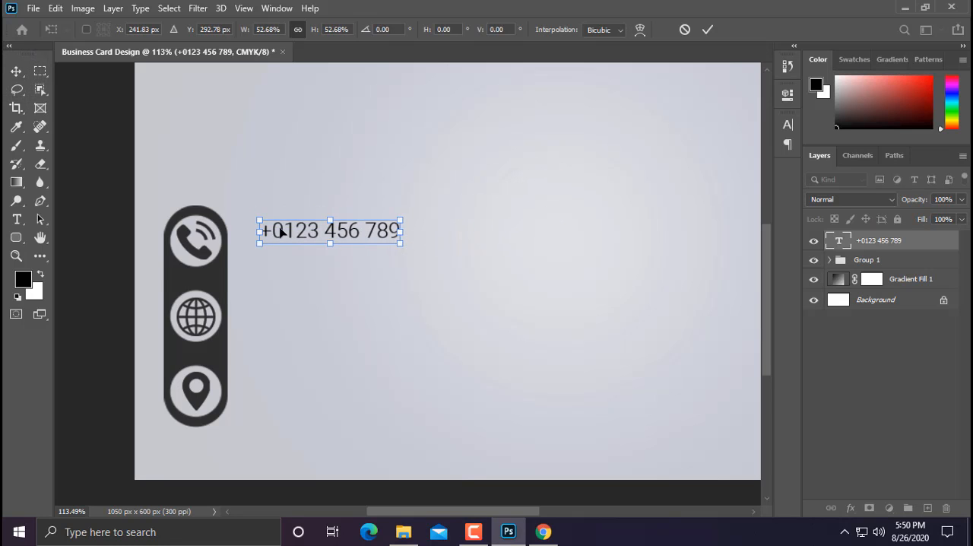
pyautogui.scroll(1, 279, 231)
pyautogui.press('Return')
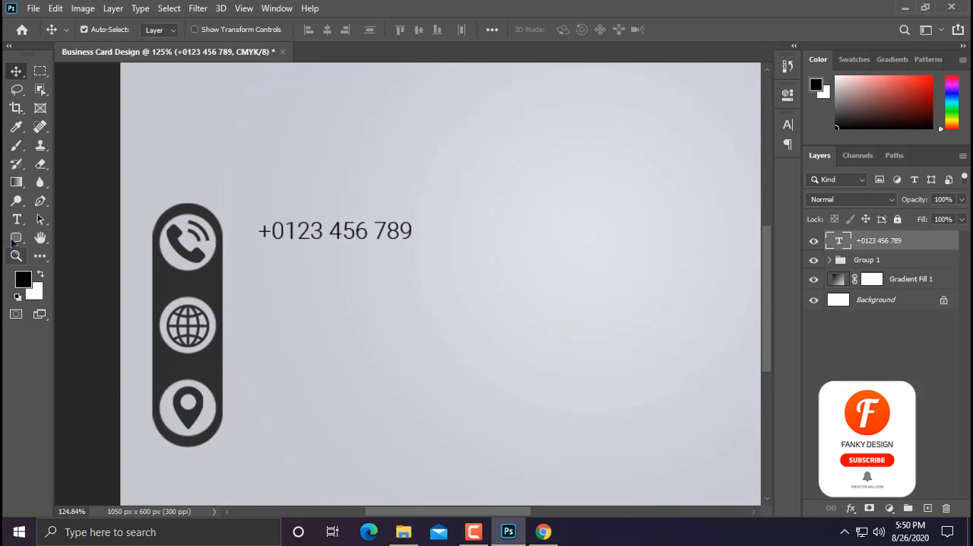
# Step: Change the phone number text's font to Arial Regular
pyautogui.click(16, 219)
pyautogui.tripleClick(306, 231)
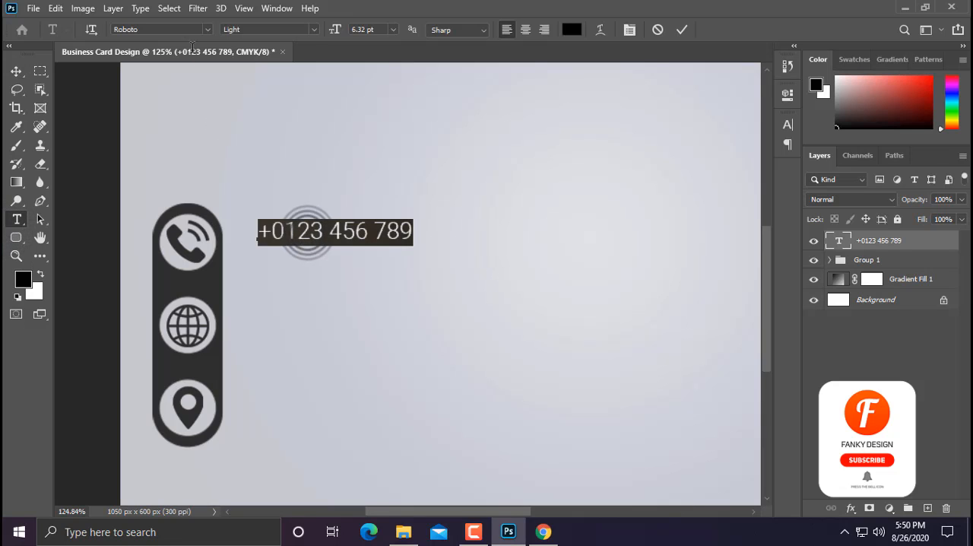
pyautogui.click(206, 30)
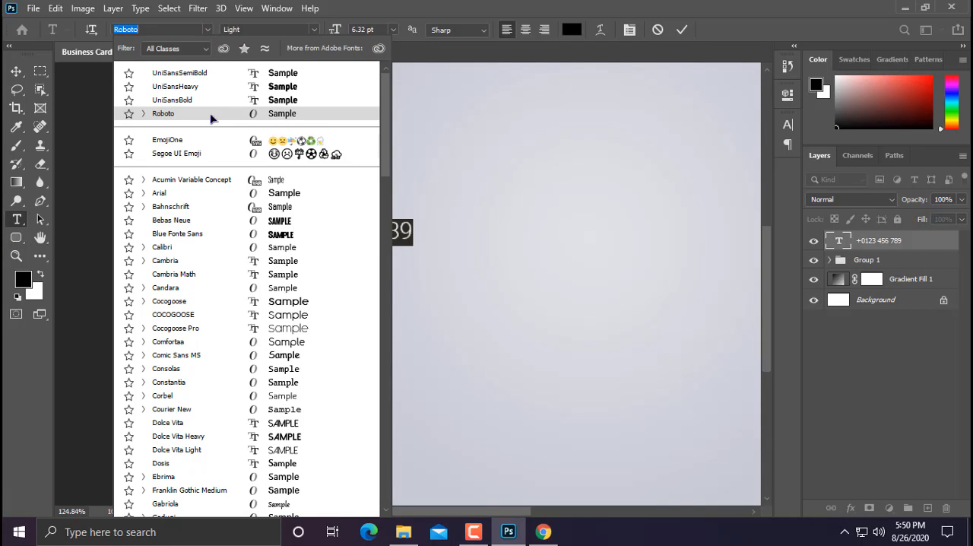
pyautogui.click(192, 194)
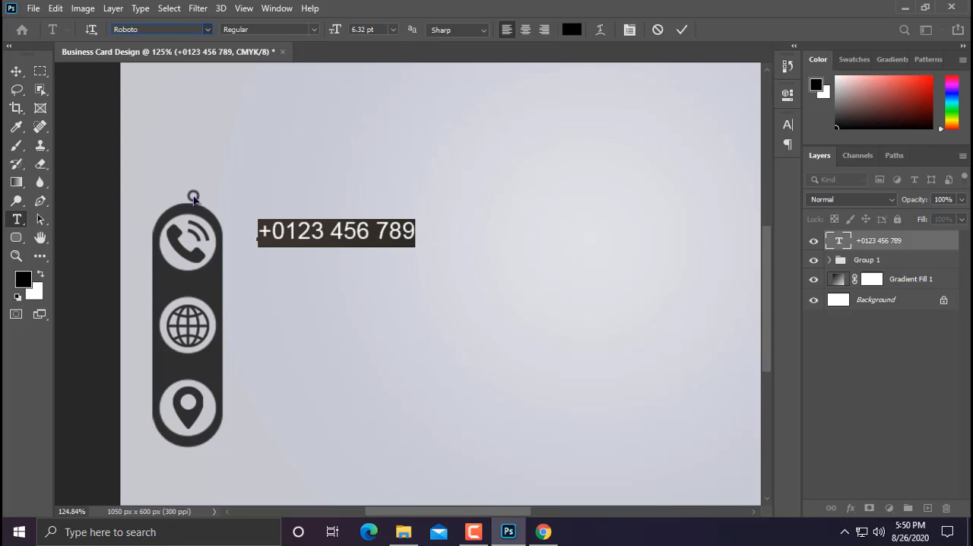
# Step: Scale the phone number text to about 85.5% and move it closer to the dark bar
pyautogui.click(16, 71)
pyautogui.hotkey('ctrl', 't')
pyautogui.moveTo(415, 218); pyautogui.dragTo(390, 224)
pyautogui.moveTo(384, 236)
pyautogui.mouseDown()
pyautogui.moveTo(367, 231)
pyautogui.moveTo(370, 238)
pyautogui.mouseUp()
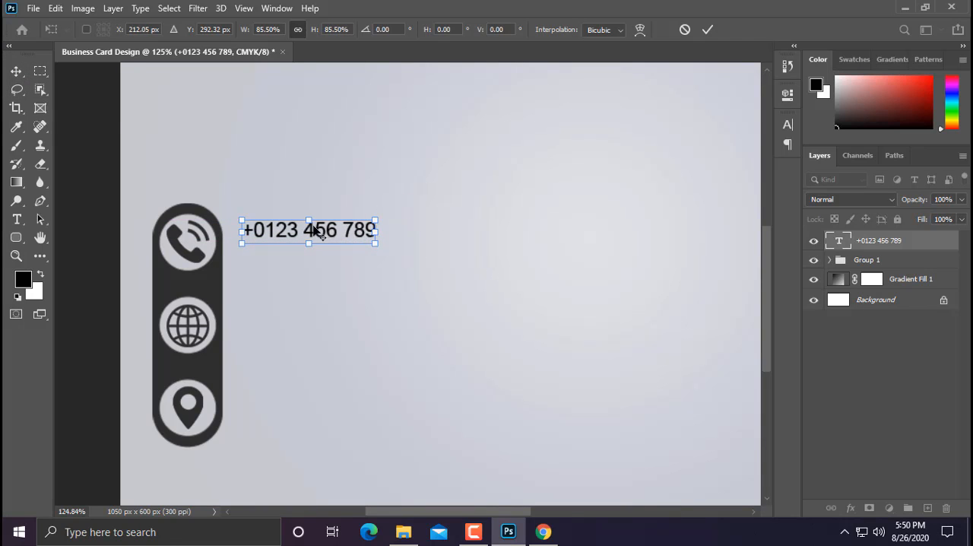
pyautogui.hotkey('alt', 'space')
pyautogui.click(265, 147)
pyautogui.press('Return')
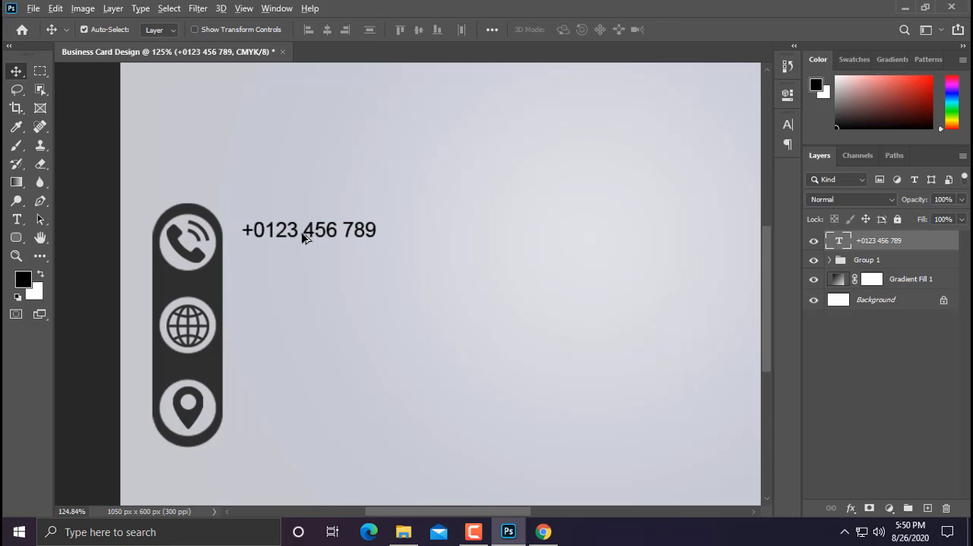
# Step: Duplicate the phone number line directly below the original and nudge the copy down slightly
pyautogui.moveTo(301, 237); pyautogui.dragTo(303, 254)
pyautogui.scroll(2, 223, 277)
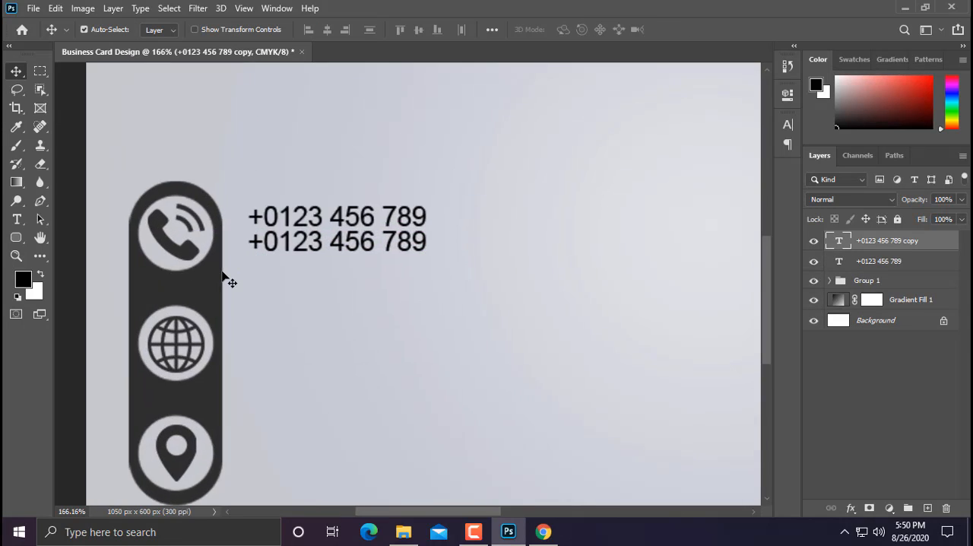
pyautogui.press('ctrl')
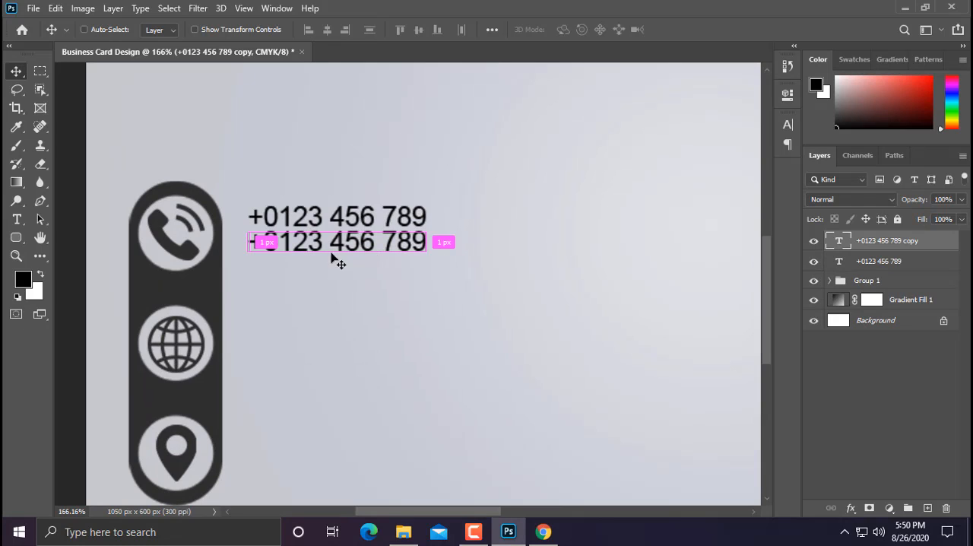
pyautogui.press('Down')
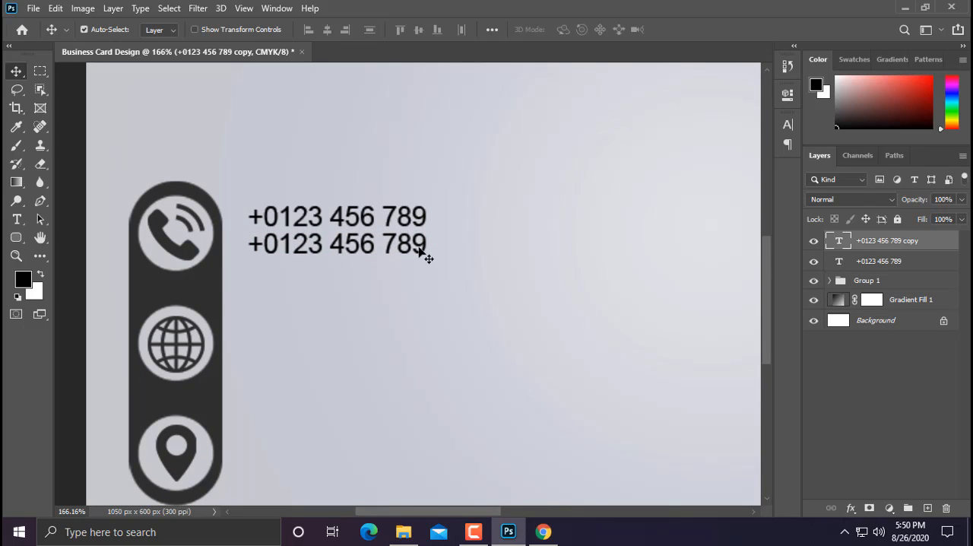
# Step: Move both phone number lines together slightly right and up beside the phone icon
pyautogui.keyDown('ctrl'); pyautogui.click(894, 261); pyautogui.keyUp('ctrl')
pyautogui.hotkey('ctrl', 't')
pyautogui.moveTo(356, 232); pyautogui.dragTo(359, 228)
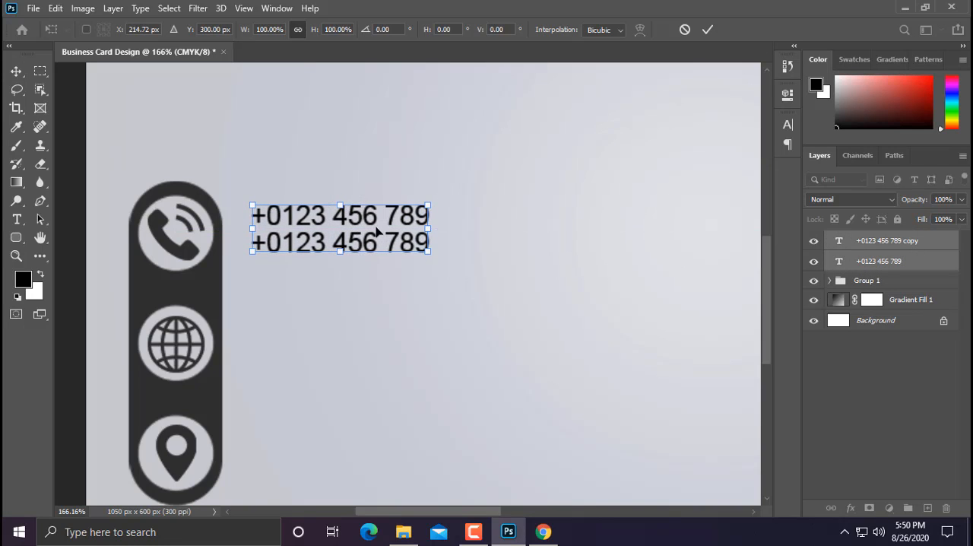
pyautogui.press('Return')
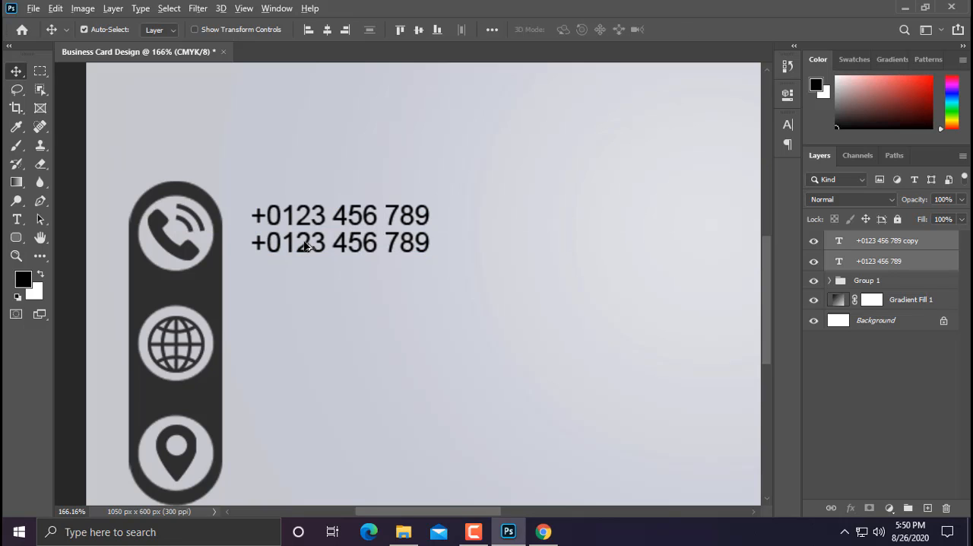
# Step: Duplicate a phone number line beside the globe icon and select all of the copy's text for editing
pyautogui.moveTo(303, 256); pyautogui.dragTo(297, 356)
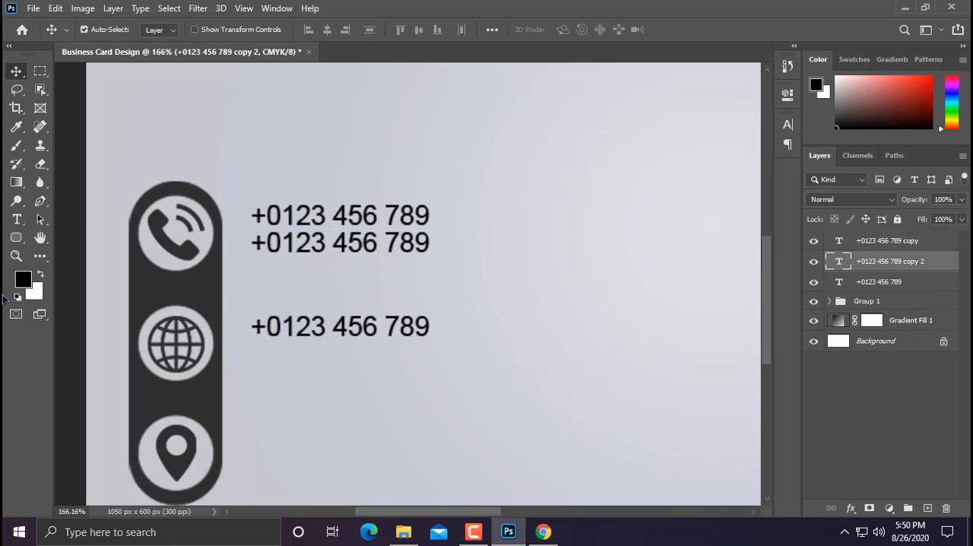
pyautogui.click(16, 219)
pyautogui.click(273, 332)
pyautogui.hotkey('ctrl', 'a')
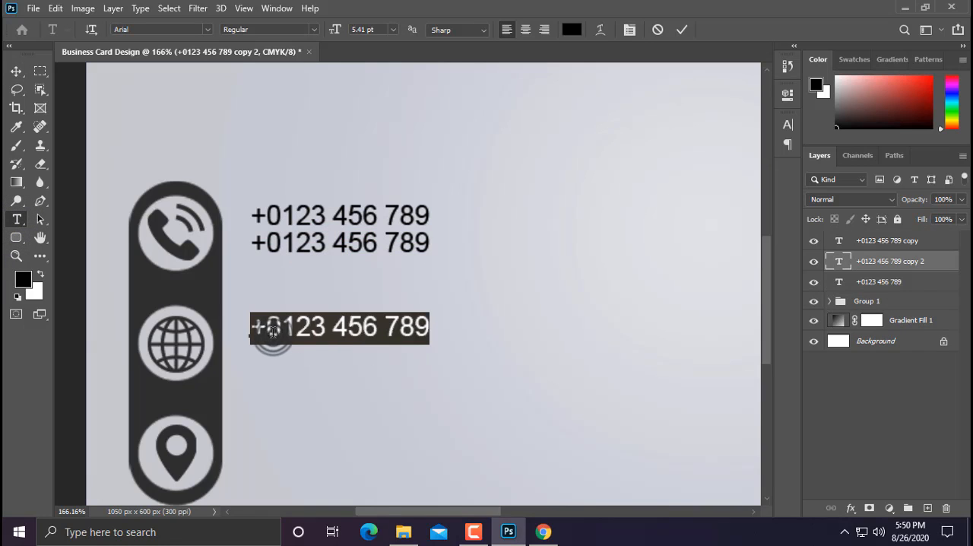
pyautogui.write('www/')
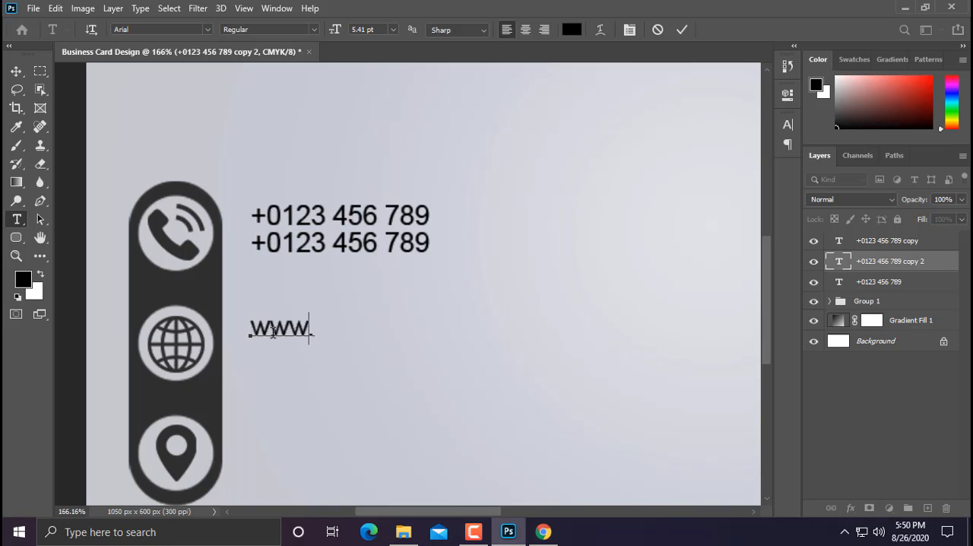
pyautogui.press('BackSpace')
pyautogui.press('BackSpace')
pyautogui.press('BackSpace')
pyautogui.press('BackSpace')
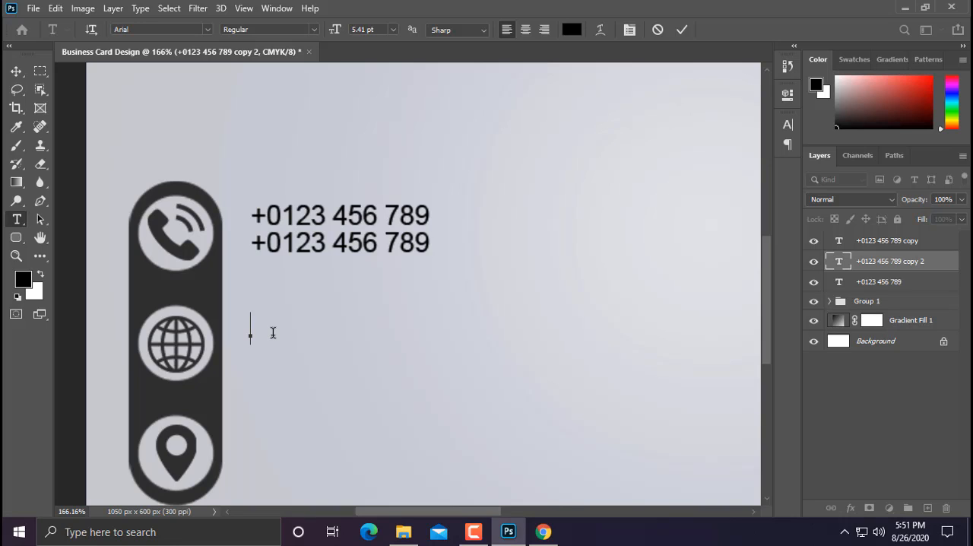
# Step: Enter the company's e-mail address as the text of the line beside the globe icon
pyautogui.write('com')
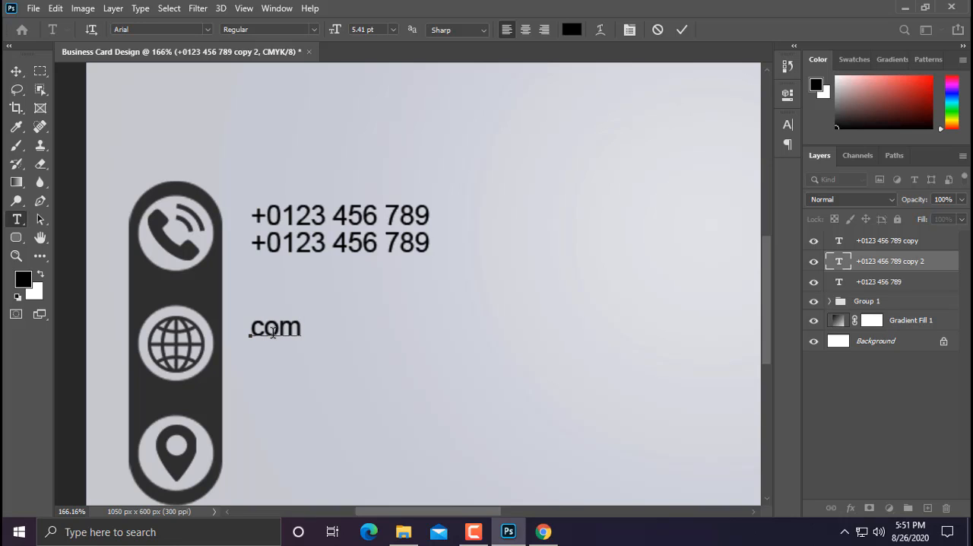
pyautogui.write('pan')
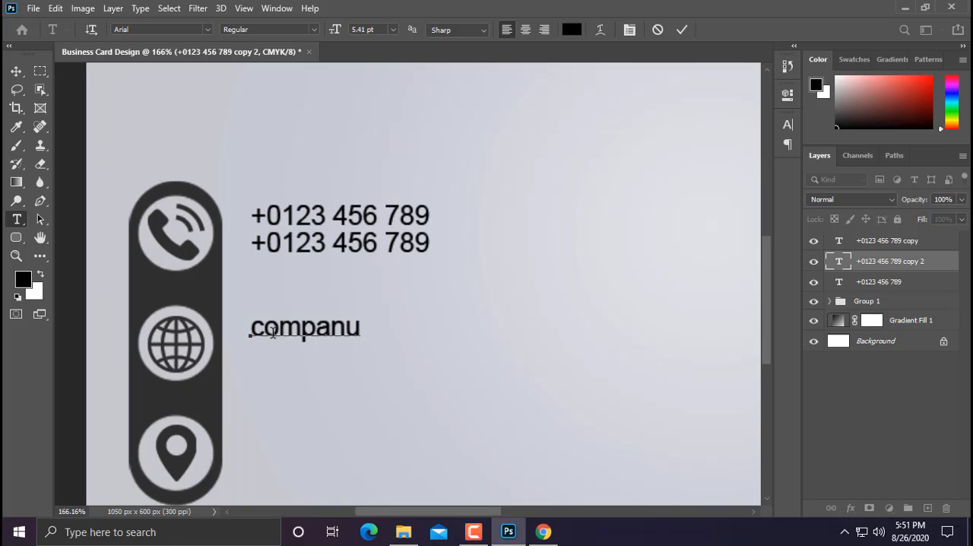
pyautogui.write('y@')
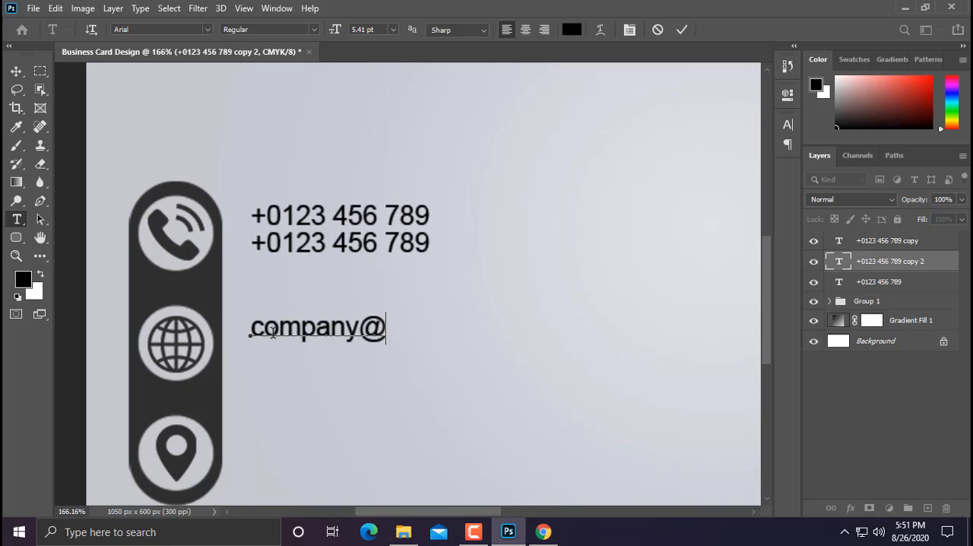
pyautogui.write('mail')
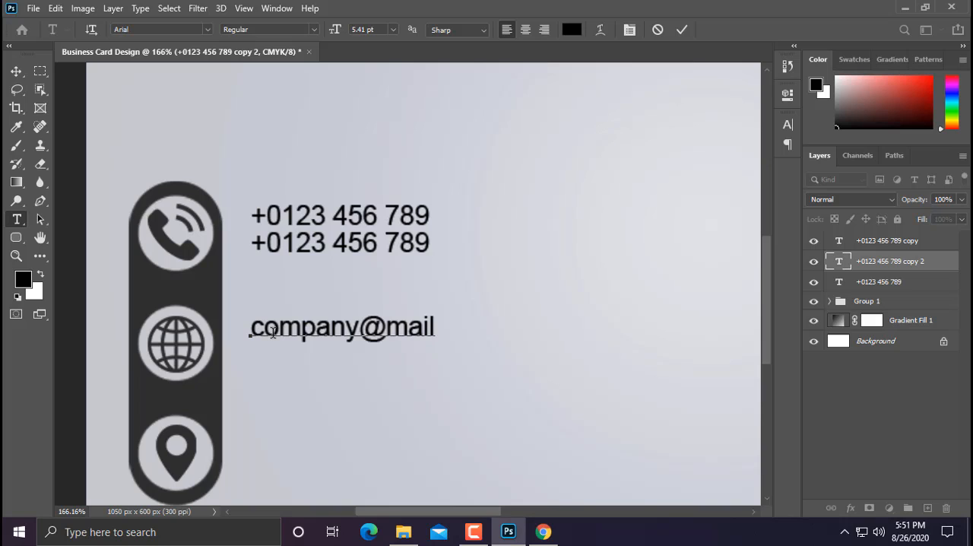
pyautogui.write('.com')
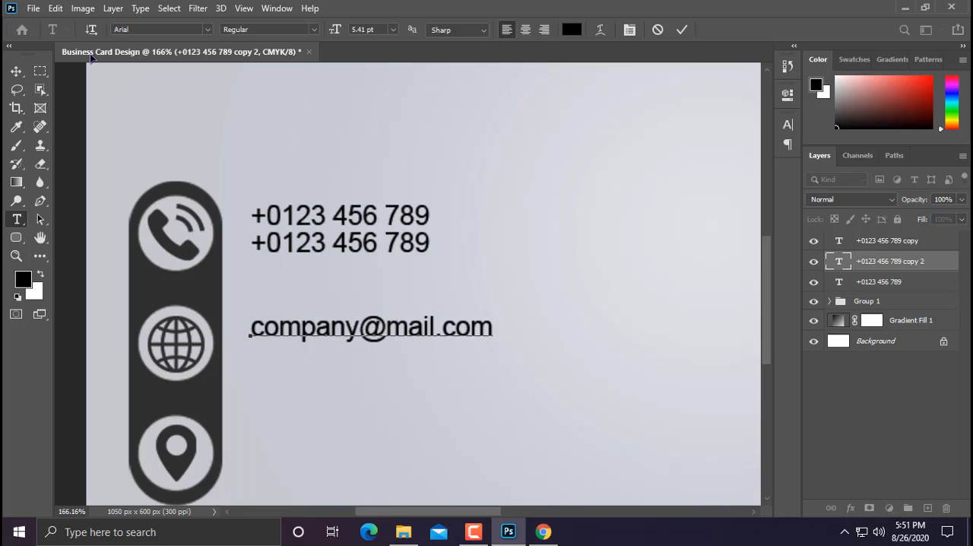
pyautogui.click(16, 68)
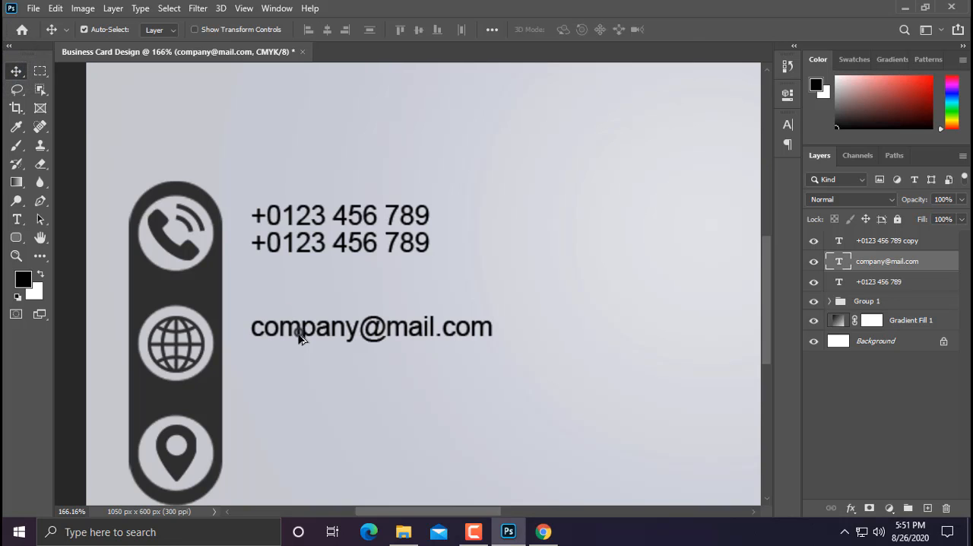
pyautogui.moveTo(299, 334); pyautogui.dragTo(371, 358)
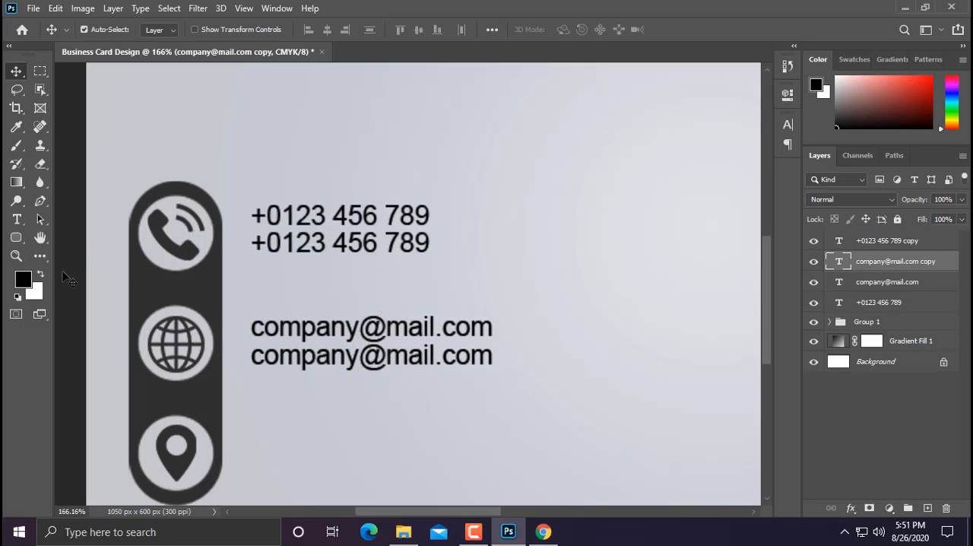
pyautogui.click(16, 219)
pyautogui.click(262, 362)
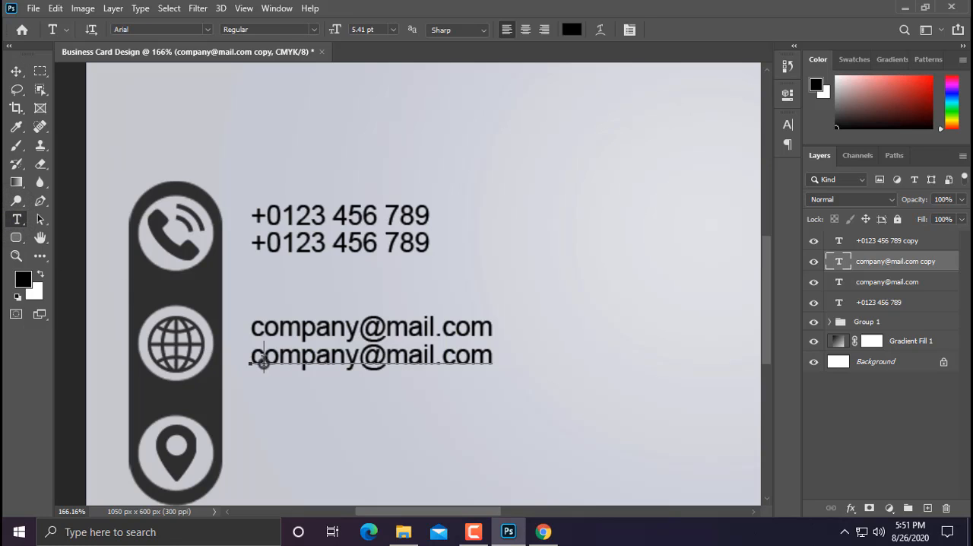
pyautogui.tripleClick(263, 362)
pyautogui.write('ww')
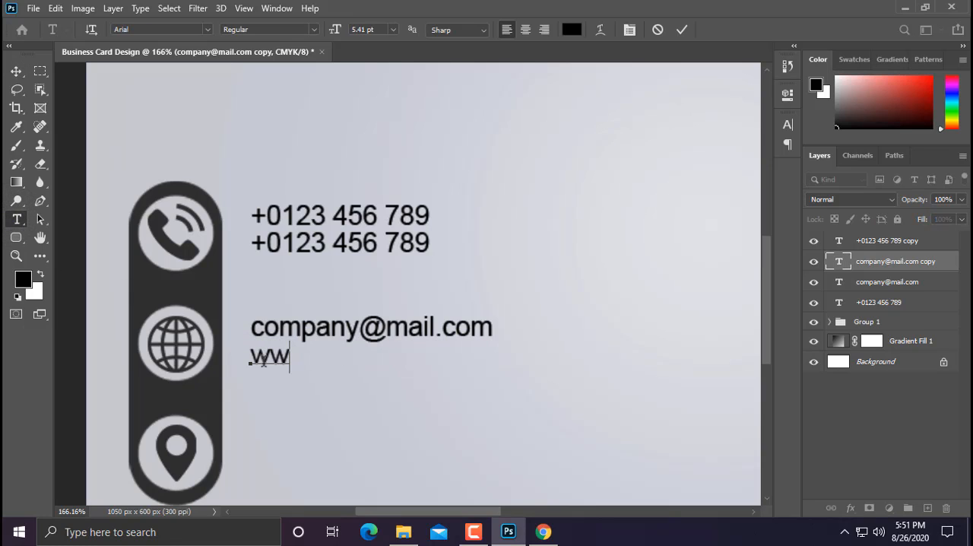
pyautogui.write('w')
pyautogui.write('.y')
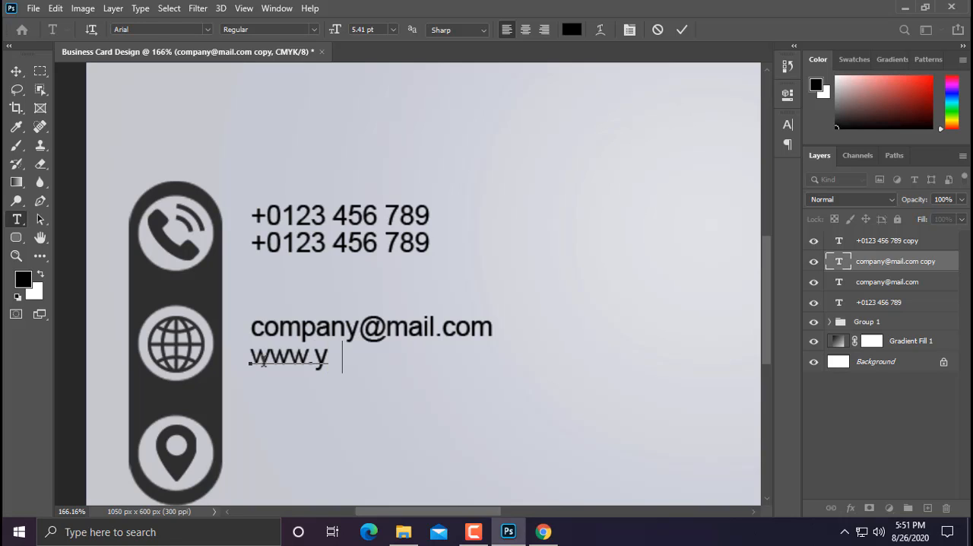
pyautogui.write('ourwe')
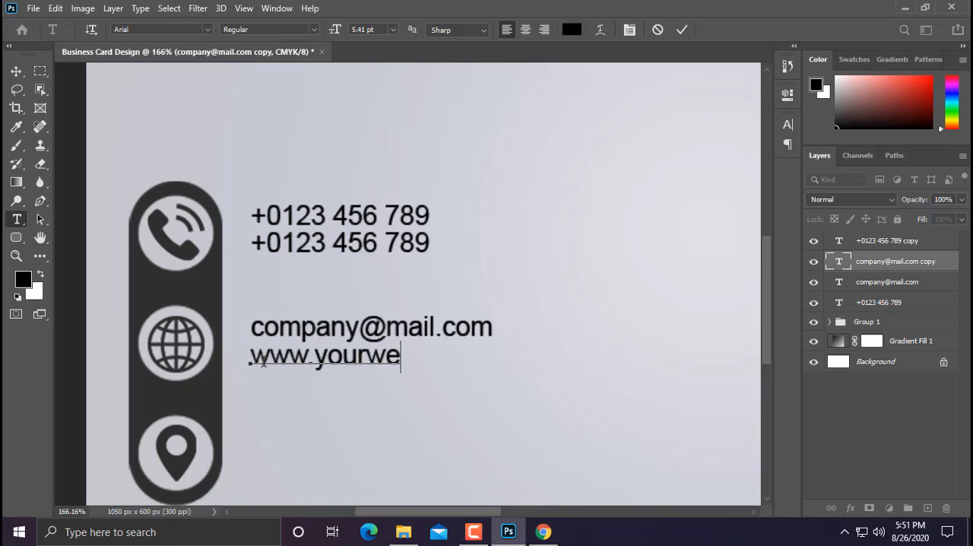
pyautogui.write('bsic')
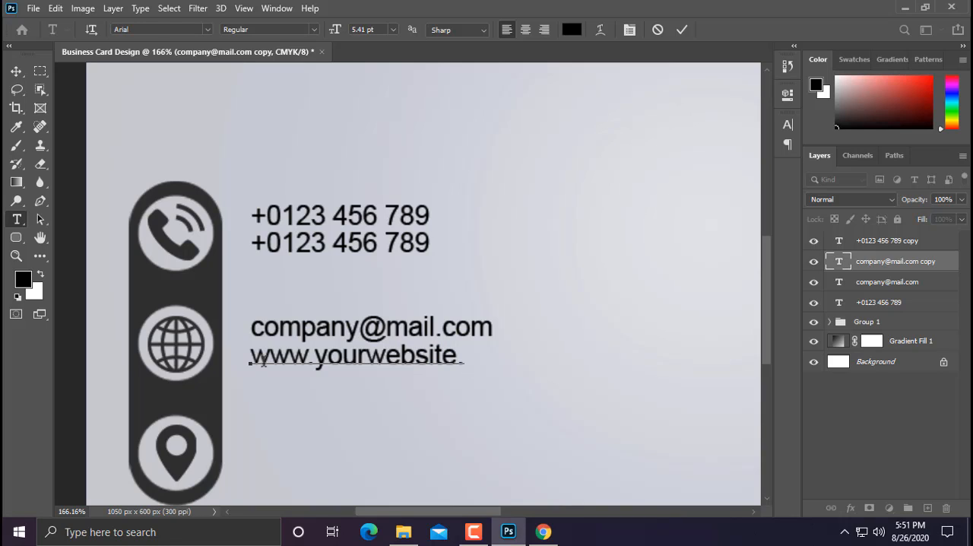
pyautogui.write('te.com')
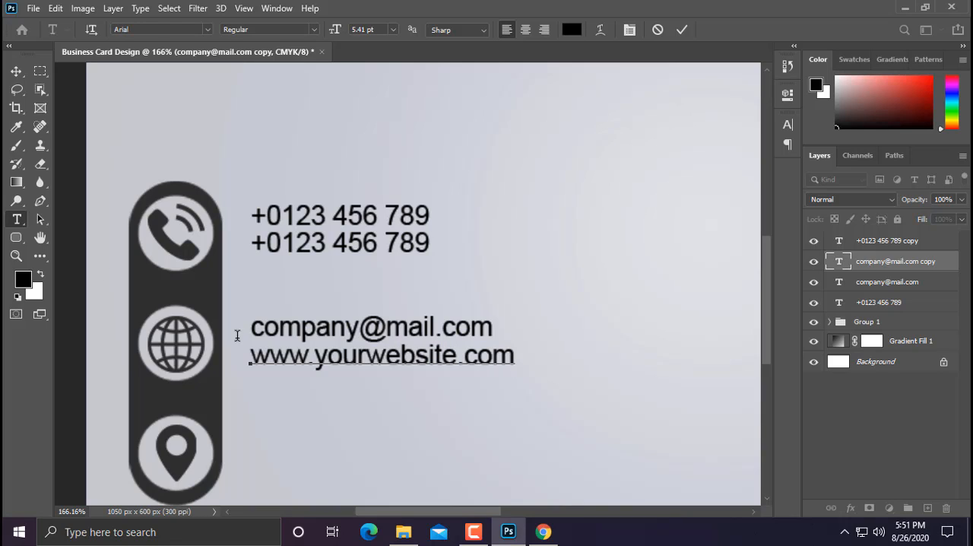
pyautogui.click(16, 71)
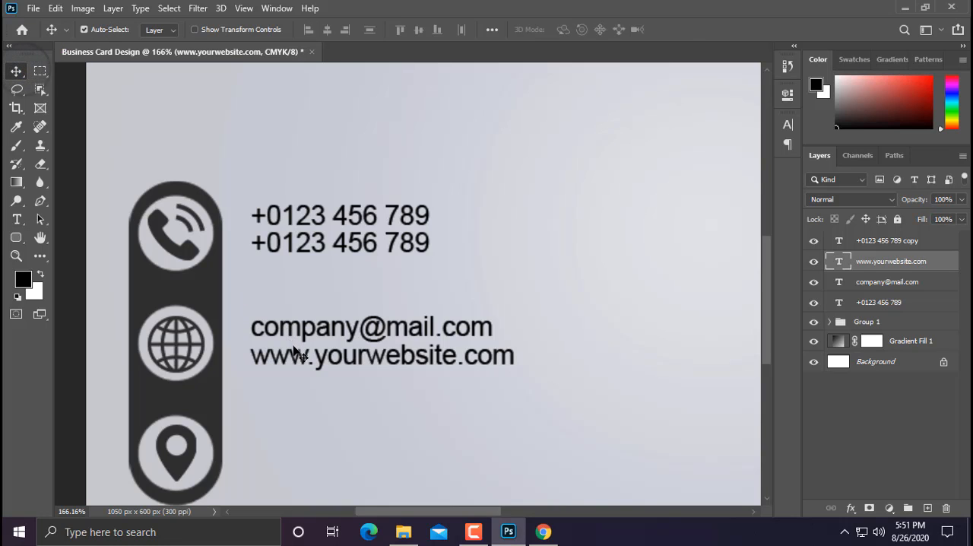
# Step: Duplicate the website line beside the location pin icon and replace its text with a two-line street address in capitals
pyautogui.moveTo(297, 359); pyautogui.dragTo(304, 423)
pyautogui.scroll(-3, 303, 386)
pyautogui.scroll(-1, 303, 386)
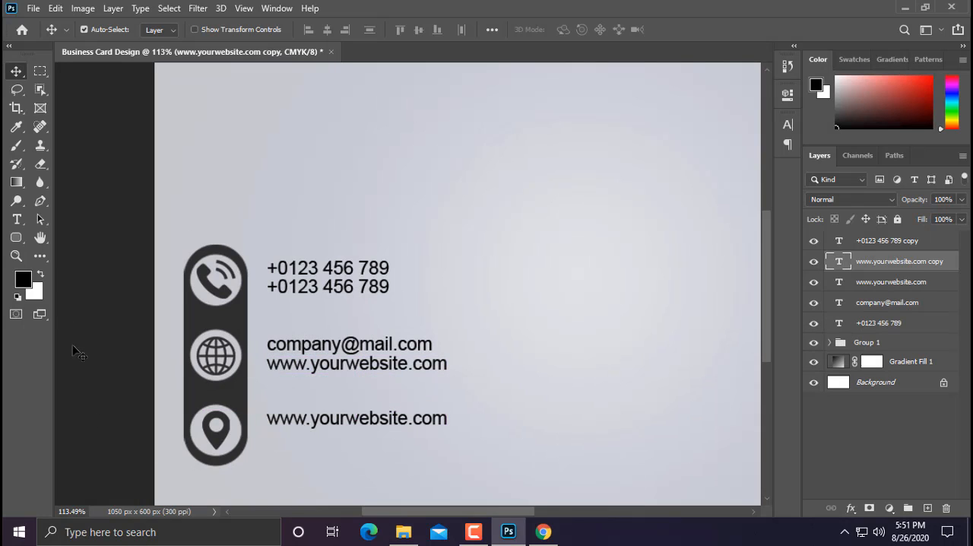
pyautogui.click(17, 219)
pyautogui.click(280, 418)
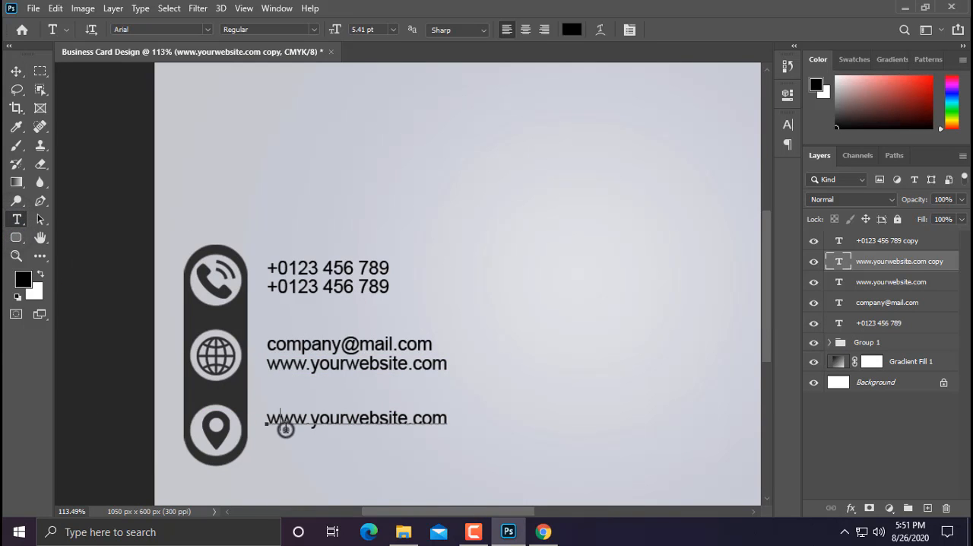
pyautogui.tripleClick(285, 428)
pyautogui.click(286, 427)
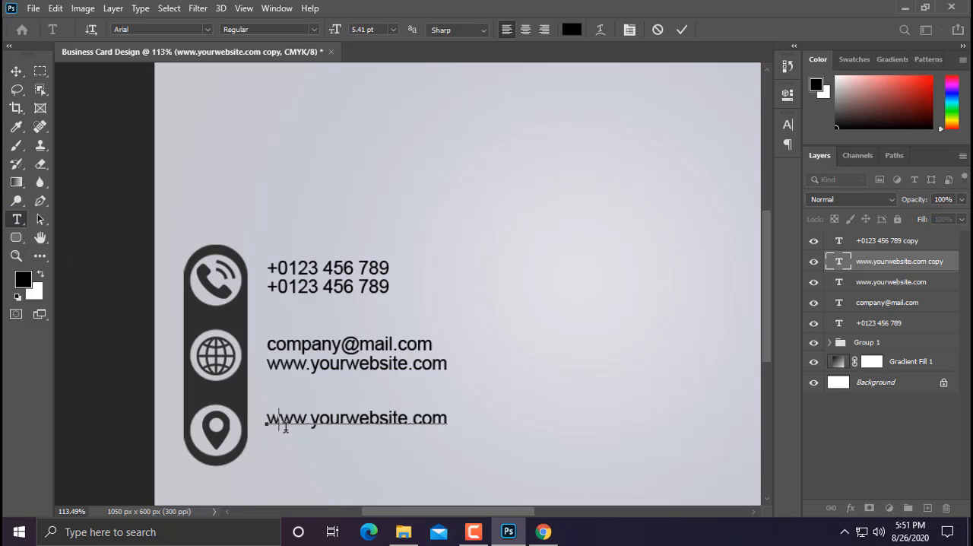
pyautogui.hotkey('ctrl', 'a')
pyautogui.write('Y')
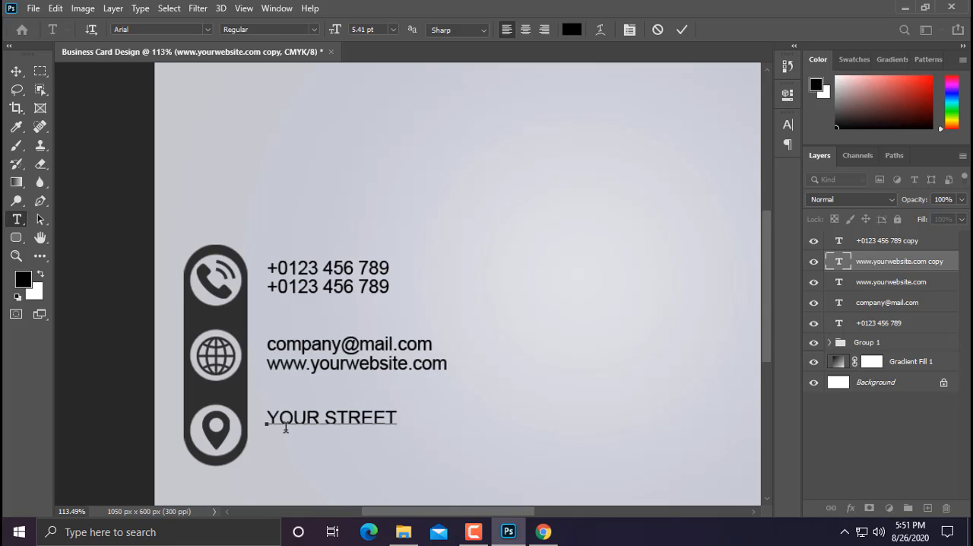
pyautogui.write('OUR STREET ADDR')
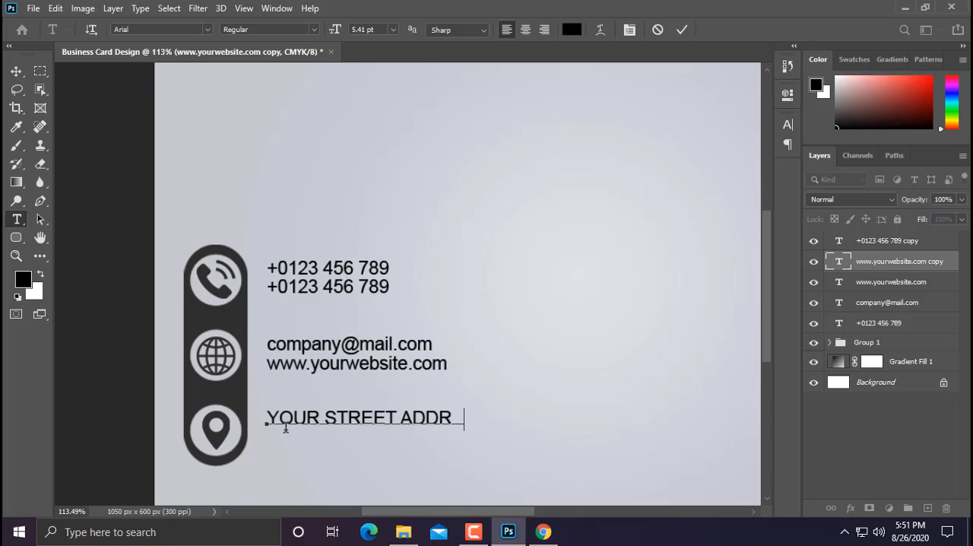
pyautogui.write('ESS,')
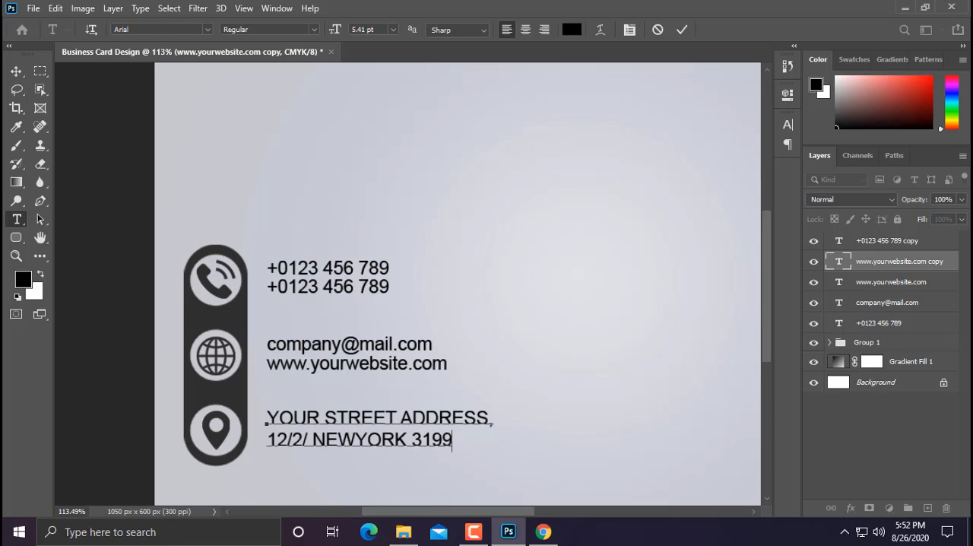
pyautogui.click(16, 71)
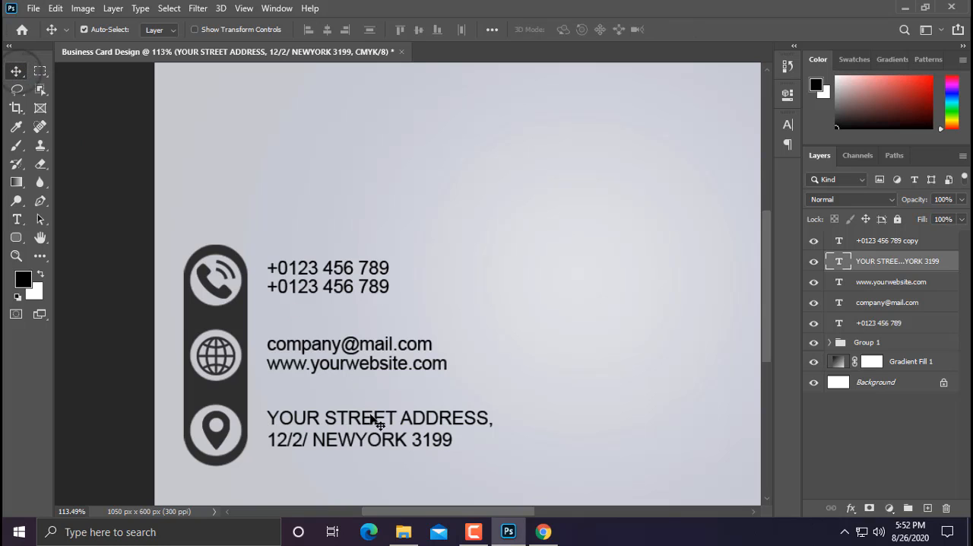
pyautogui.moveTo(374, 417); pyautogui.dragTo(374, 418)
# Step: Select all five contact text layers and move them into Group 1 with the icon bar
pyautogui.scroll(-5, 506, 403)
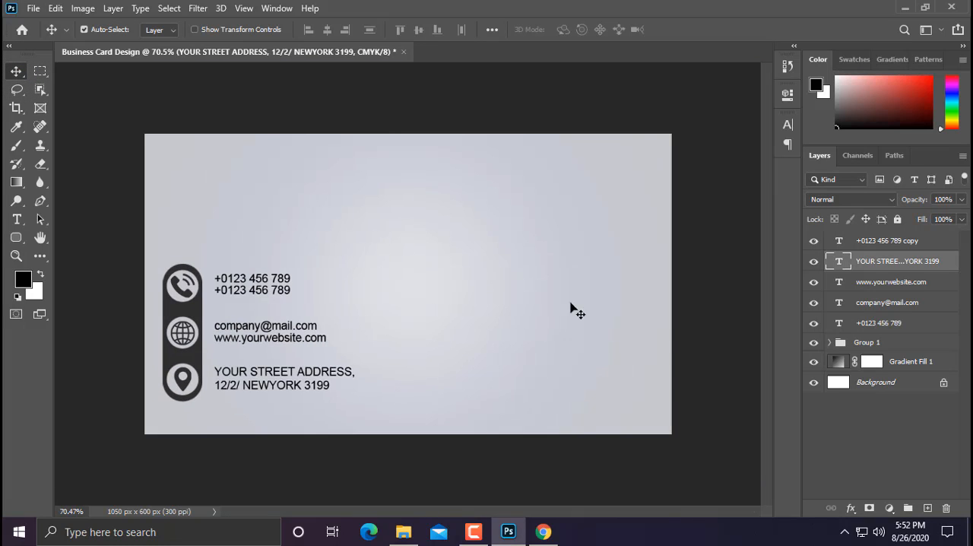
pyautogui.click(872, 323)
pyautogui.click(872, 242)
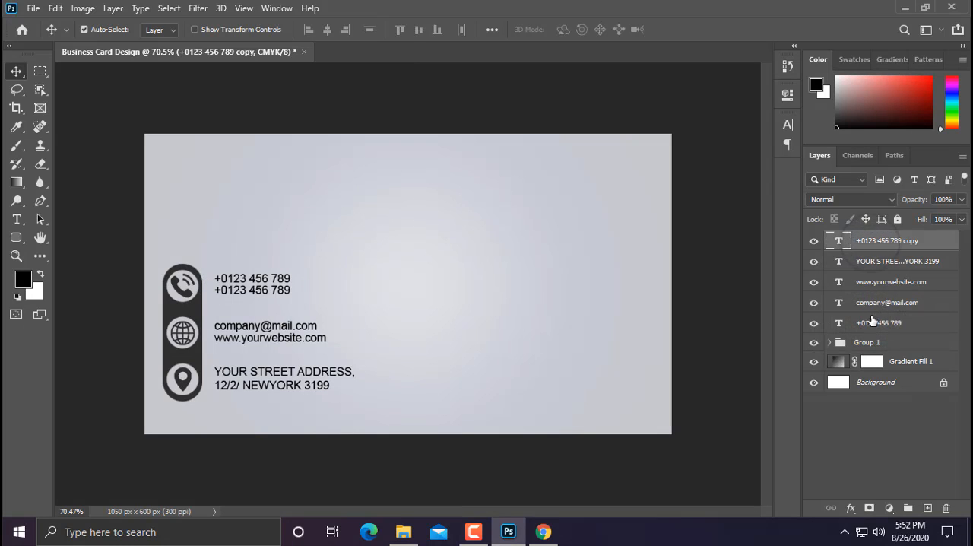
pyautogui.keyDown('shift'); pyautogui.click(869, 318); pyautogui.keyUp('shift')
pyautogui.moveTo(869, 244); pyautogui.dragTo(868, 341)
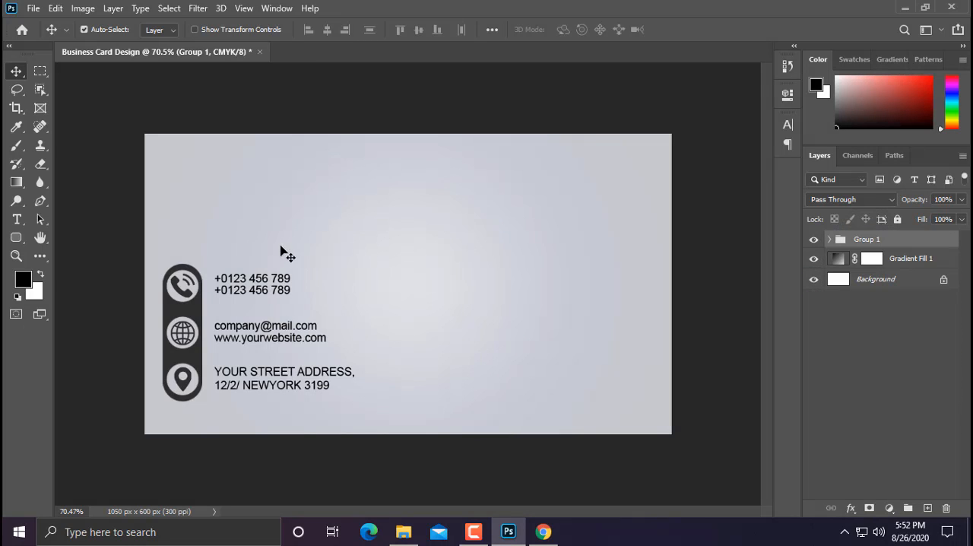
# Step: Add a 12 pt Arial text line above the contact block with the cardholder's full name in capitals
pyautogui.scroll(-1, 234, 253)
pyautogui.scroll(2, 234, 253)
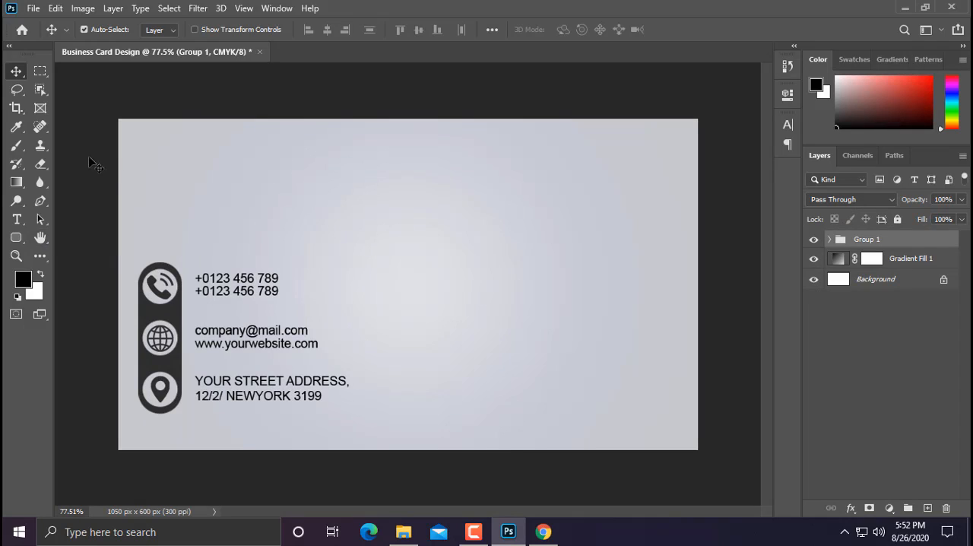
pyautogui.click(17, 219)
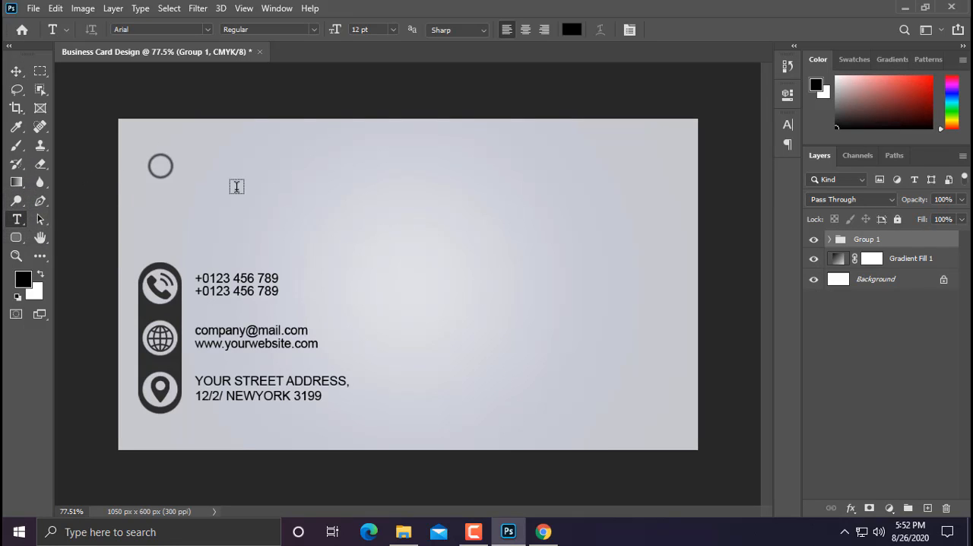
pyautogui.click(160, 166)
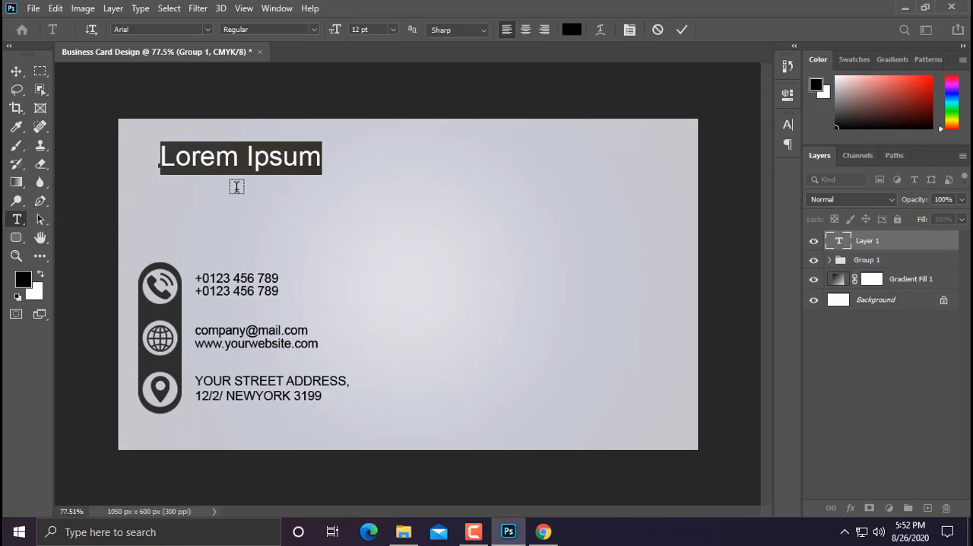
pyautogui.write('DOE')
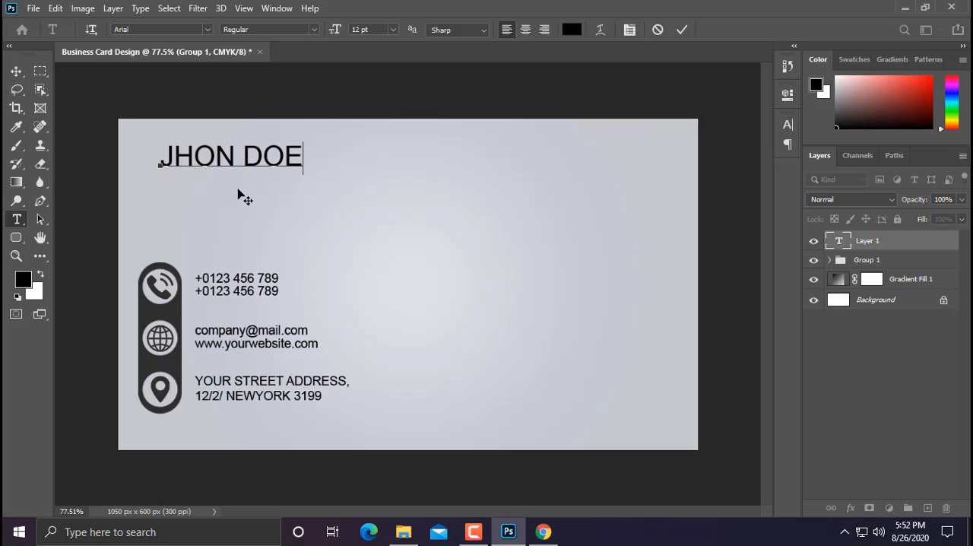
# Step: Change the font of the whole name text to UniSansHeavy
pyautogui.hotkey('ctrl', 'a')
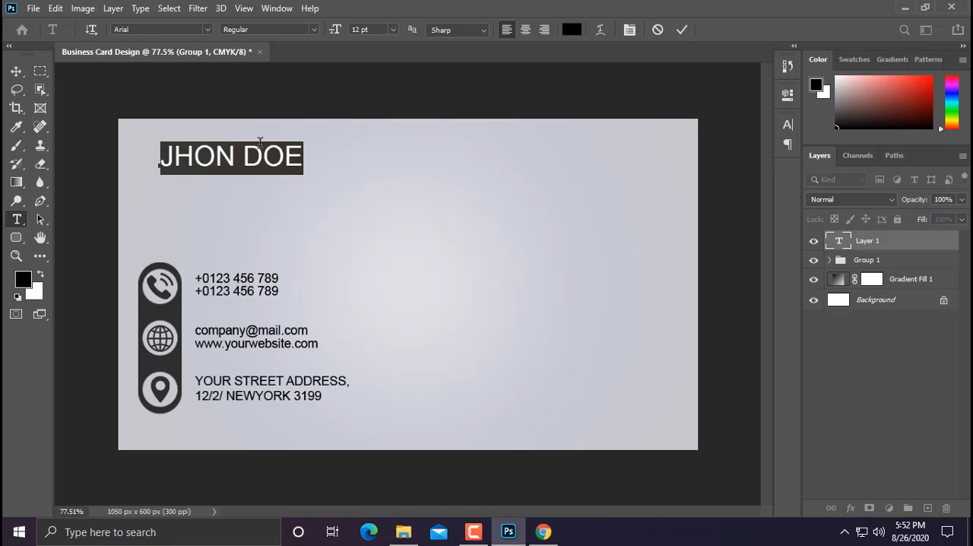
pyautogui.click(204, 32)
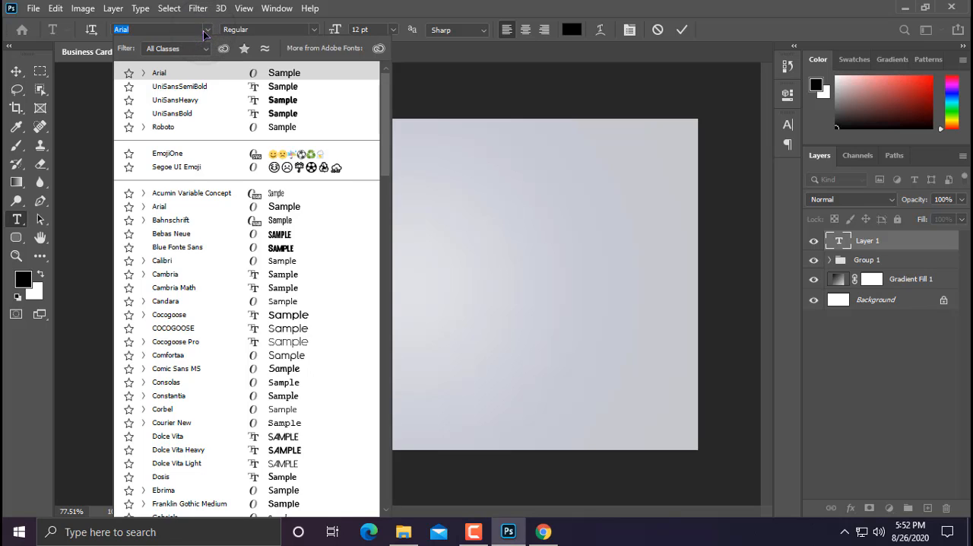
pyautogui.click(207, 99)
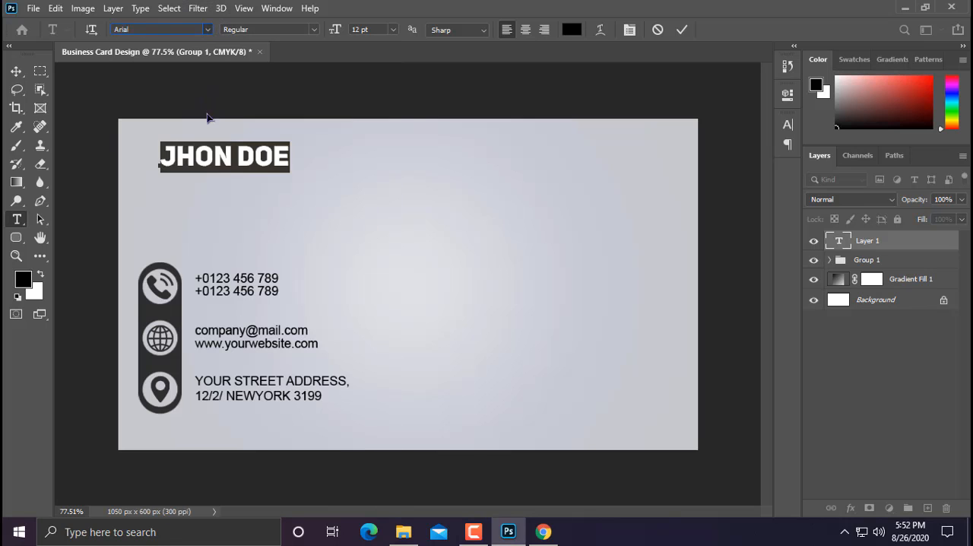
# Step: Change the font of only the surname in the name text to UniSansSemiBold
pyautogui.doubleClick(262, 157)
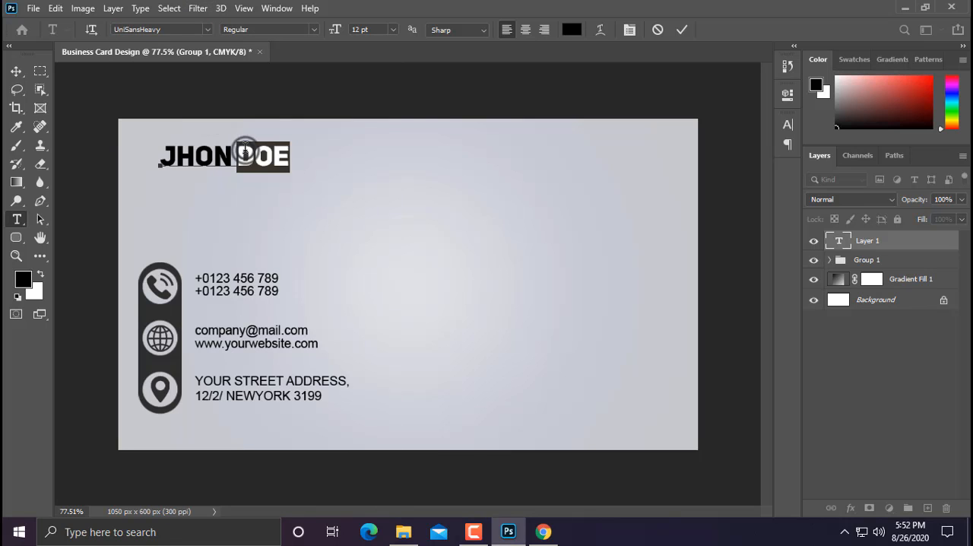
pyautogui.click(206, 30)
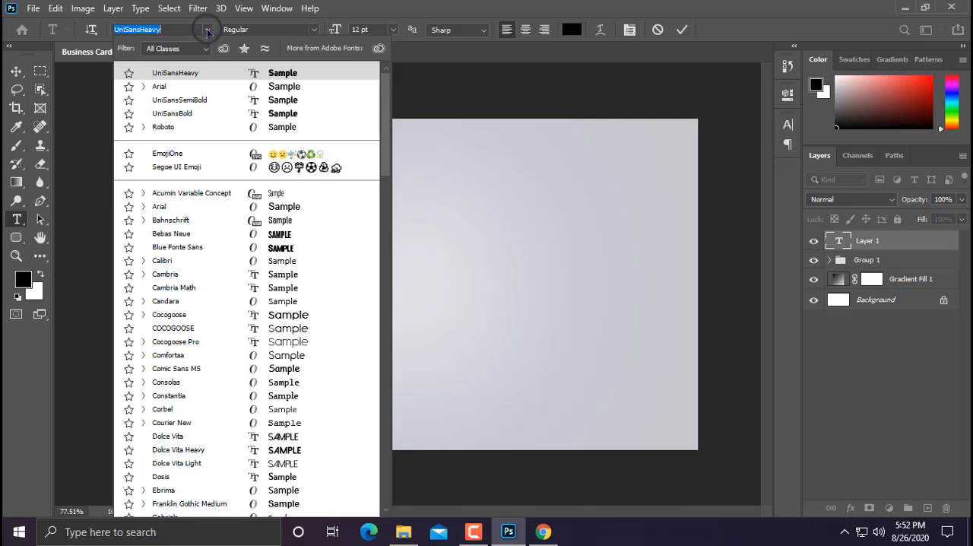
pyautogui.click(213, 101)
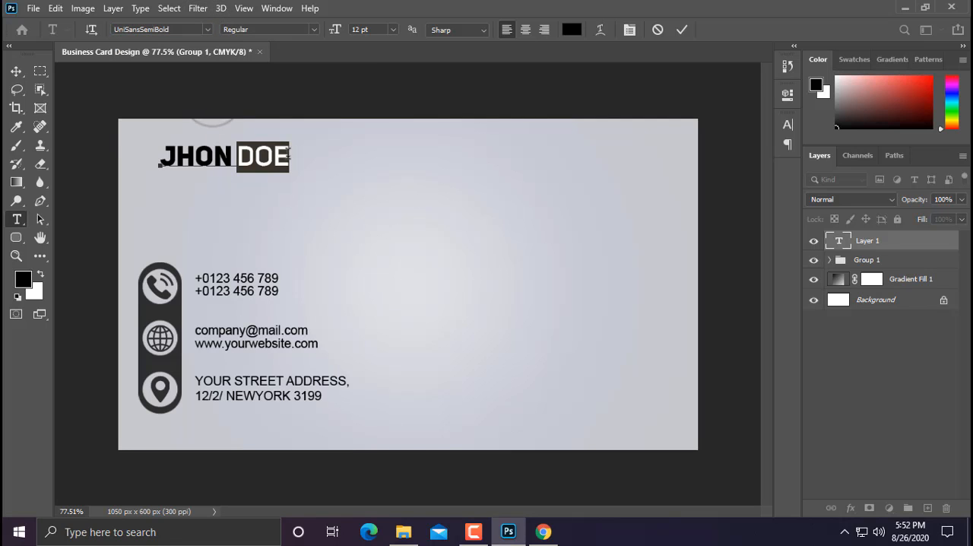
# Step: Set the color of the whole name text to dark gray #2f2f2f
pyautogui.moveTo(292, 156); pyautogui.dragTo(131, 154)
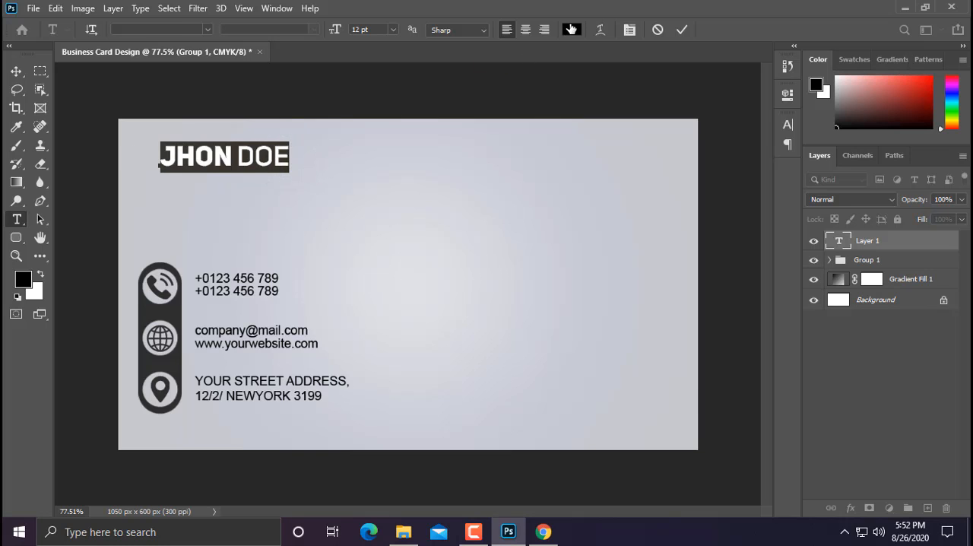
pyautogui.click(571, 29)
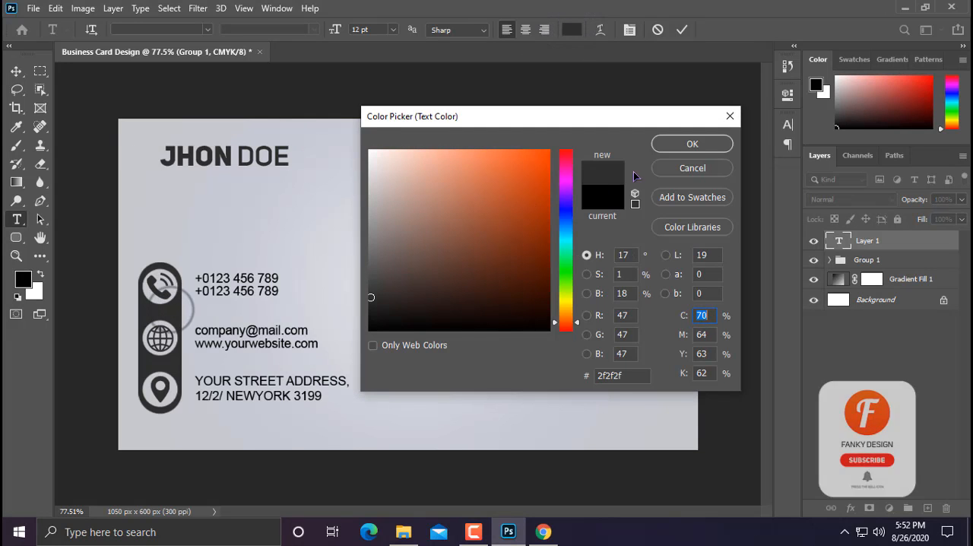
pyautogui.click(691, 144)
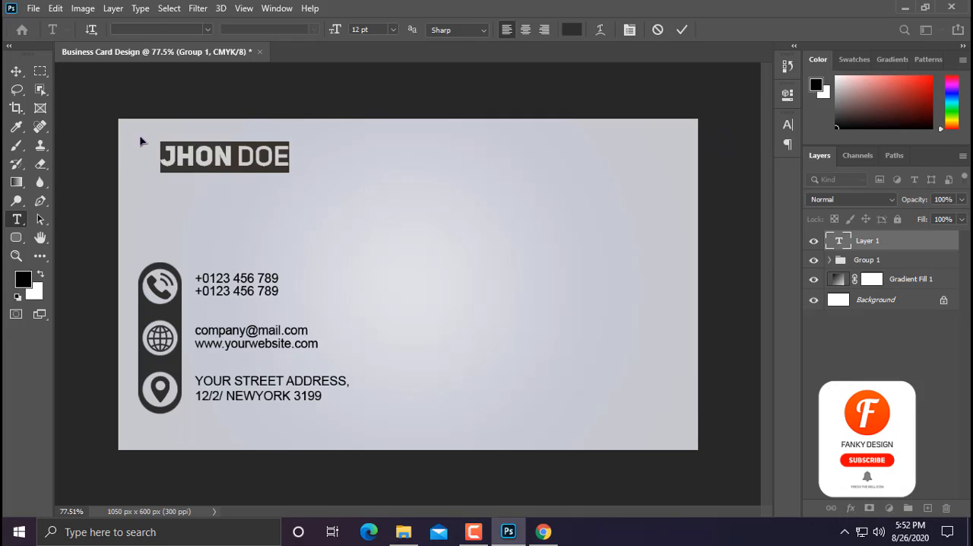
pyautogui.click(19, 73)
# Step: Scale the name text to about 121% and align its left edge with the icon bar below
pyautogui.hotkey('ctrl', 't')
pyautogui.moveTo(291, 141); pyautogui.dragTo(262, 158)
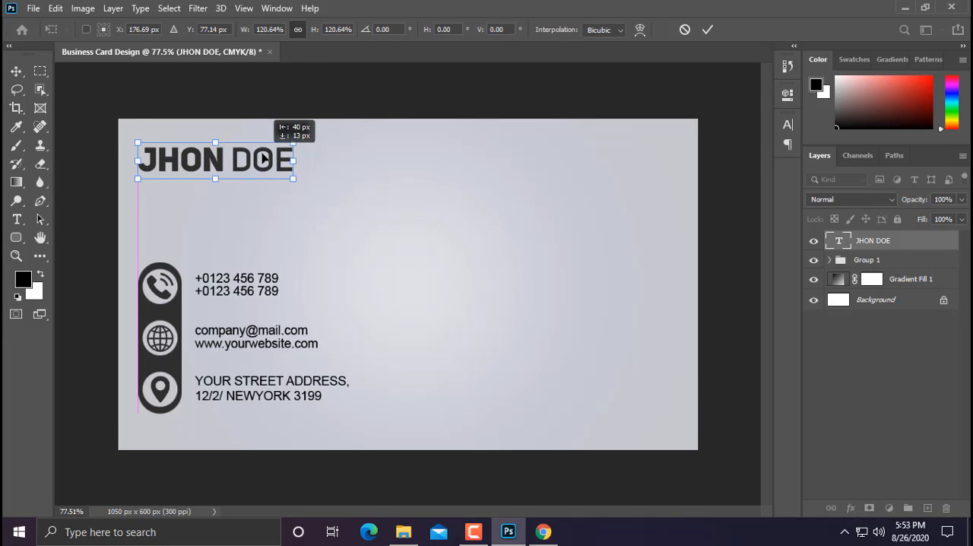
pyautogui.press('Return')
# Step: Add a 12 pt text line reading "Graphic Designer" directly below the cardholder's name
pyautogui.scroll(3, 124, 228)
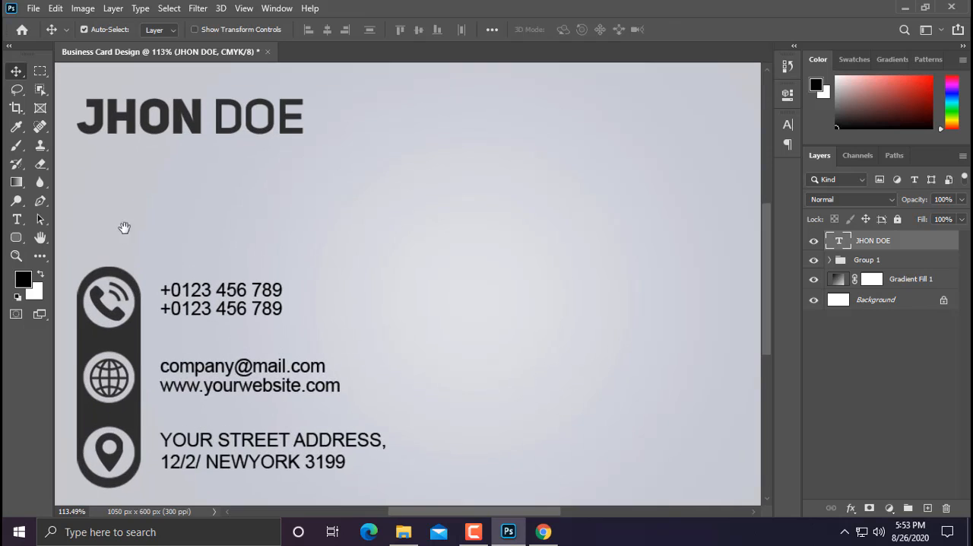
pyautogui.moveTo(125, 228); pyautogui.dragTo(166, 227)
pyautogui.press('t')
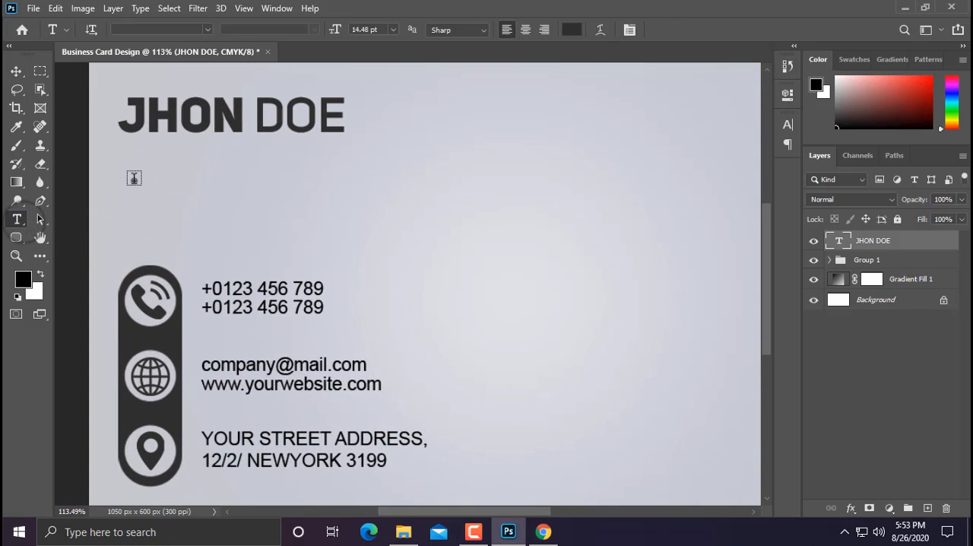
pyautogui.click(133, 179)
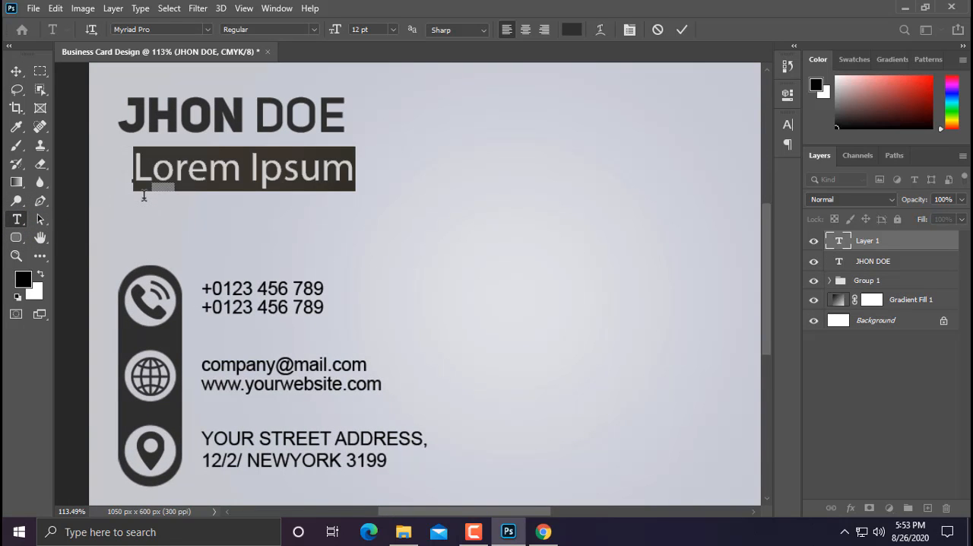
pyautogui.write('g')
pyautogui.press('BackSpace')
pyautogui.press('BackSpace')
pyautogui.press('BackSpace')
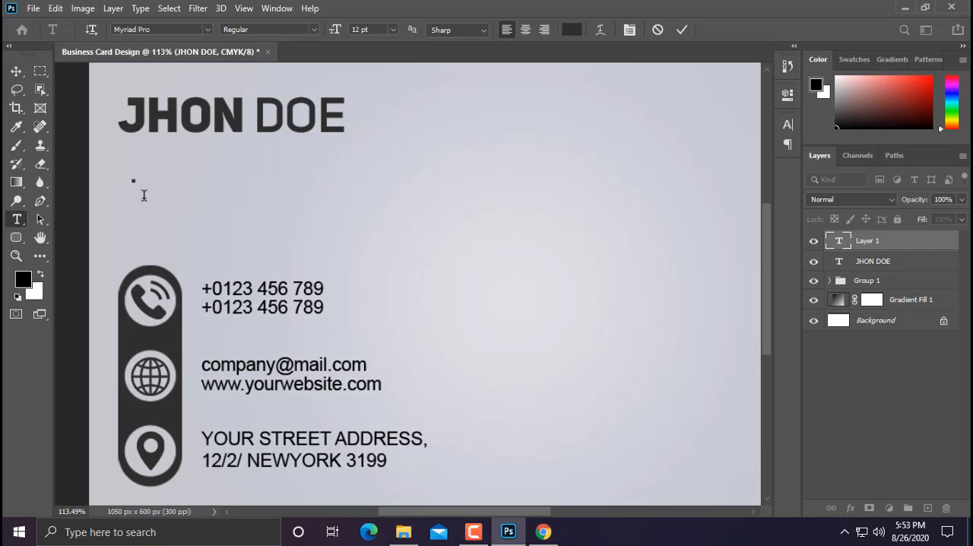
pyautogui.write('Graphi')
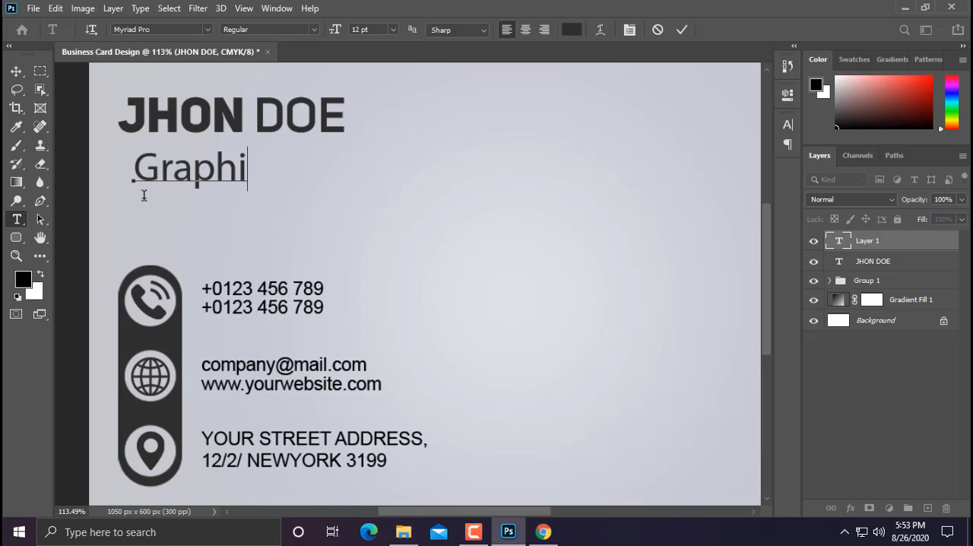
pyautogui.write('c Desi')
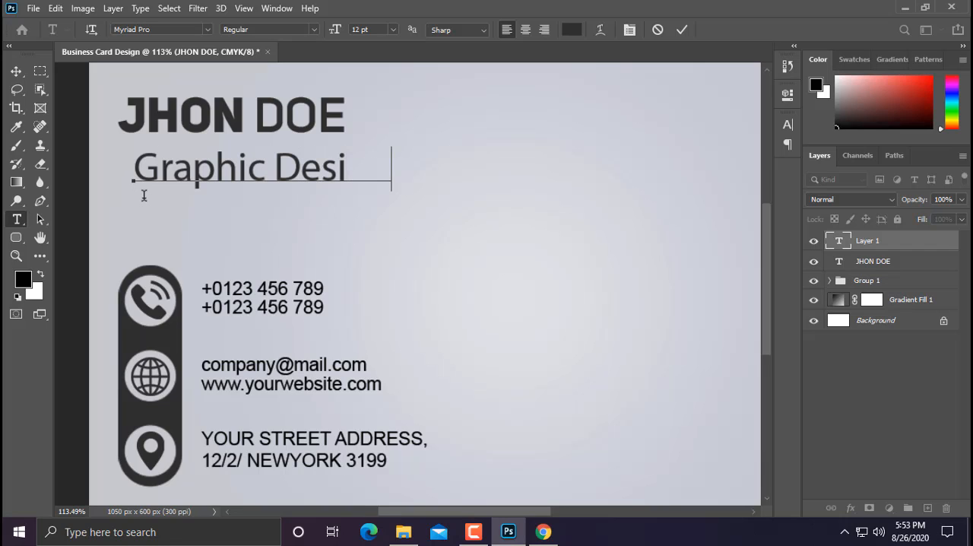
pyautogui.write('gn er')
# Step: Change the font of the whole job title line to Metropolis Regular
pyautogui.hotkey('ctrl', 'a')
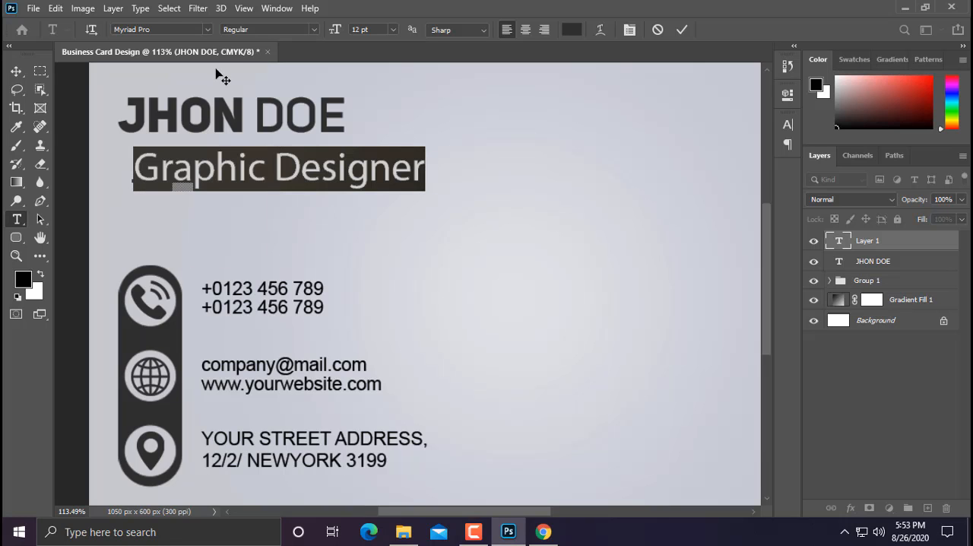
pyautogui.click(207, 31)
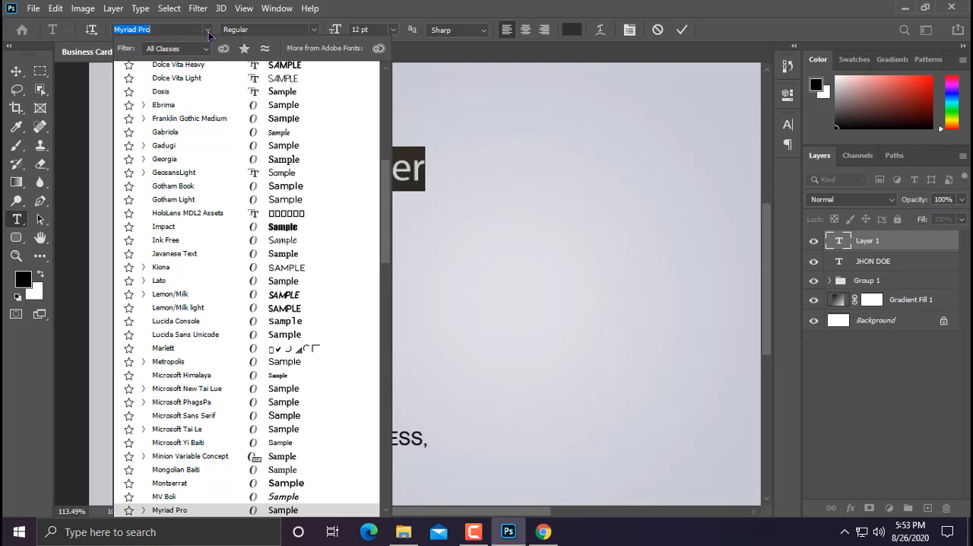
pyautogui.scroll(-5, 190, 277)
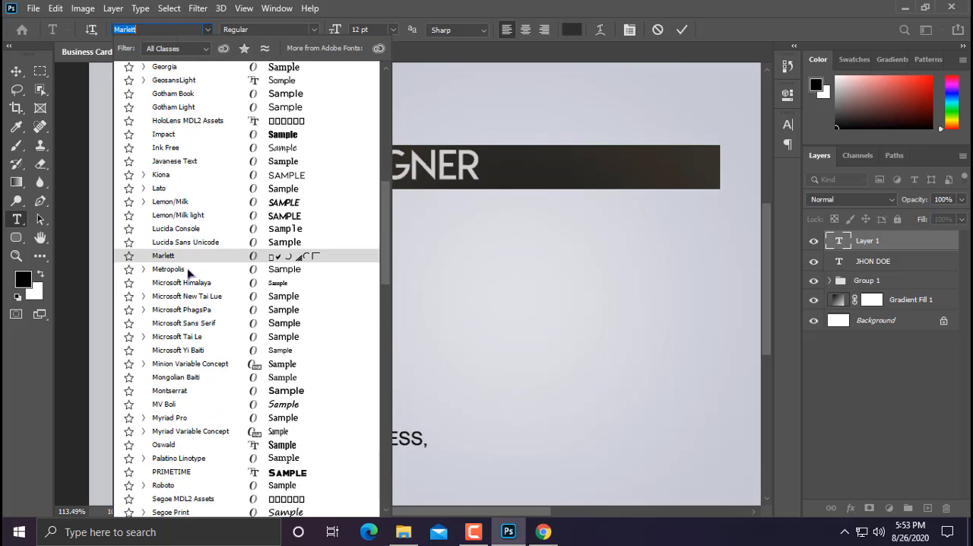
pyautogui.scroll(-10, 190, 283)
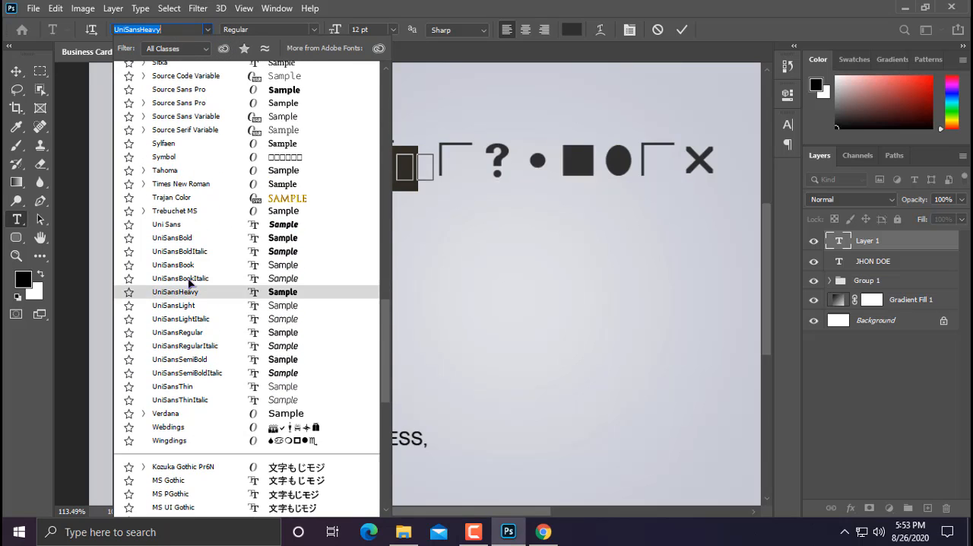
pyautogui.scroll(1, 190, 283)
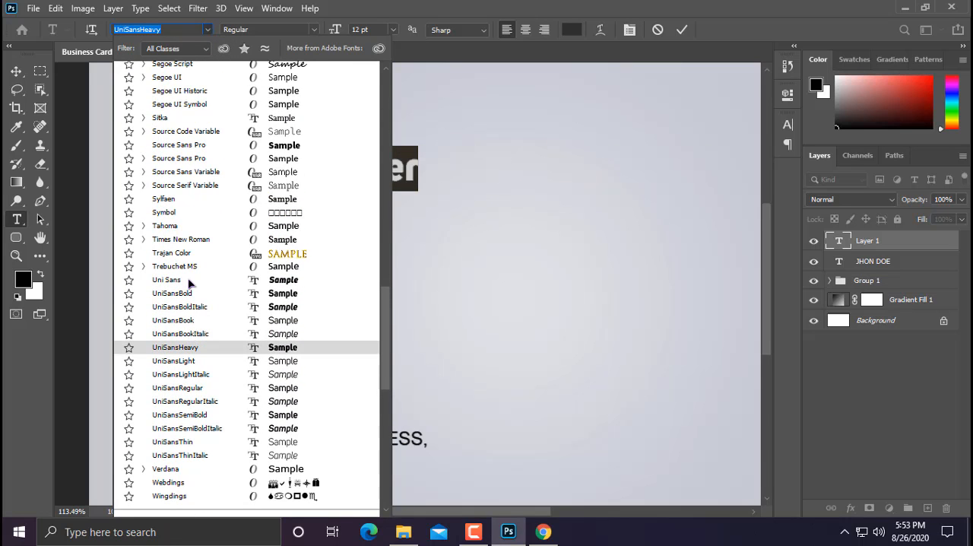
pyautogui.write('m')
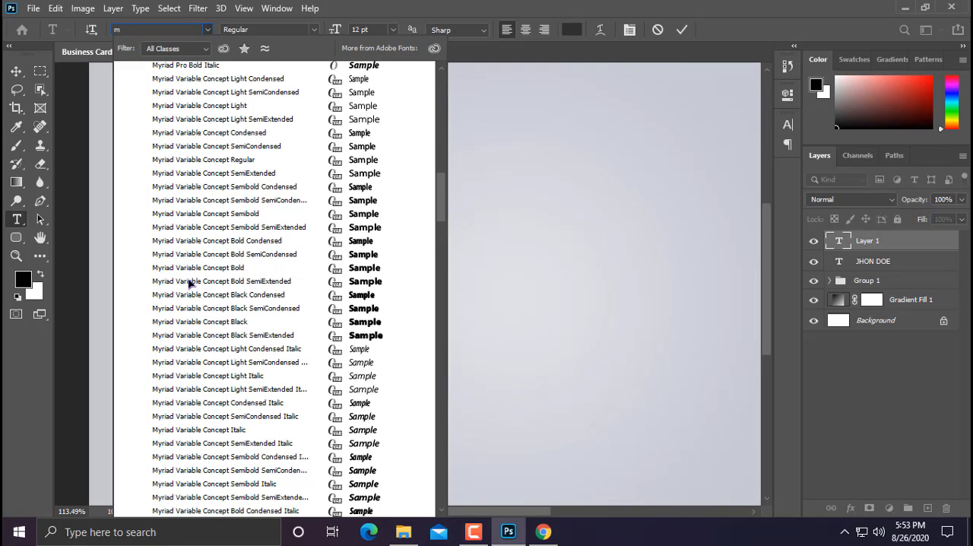
pyautogui.write('etropolis')
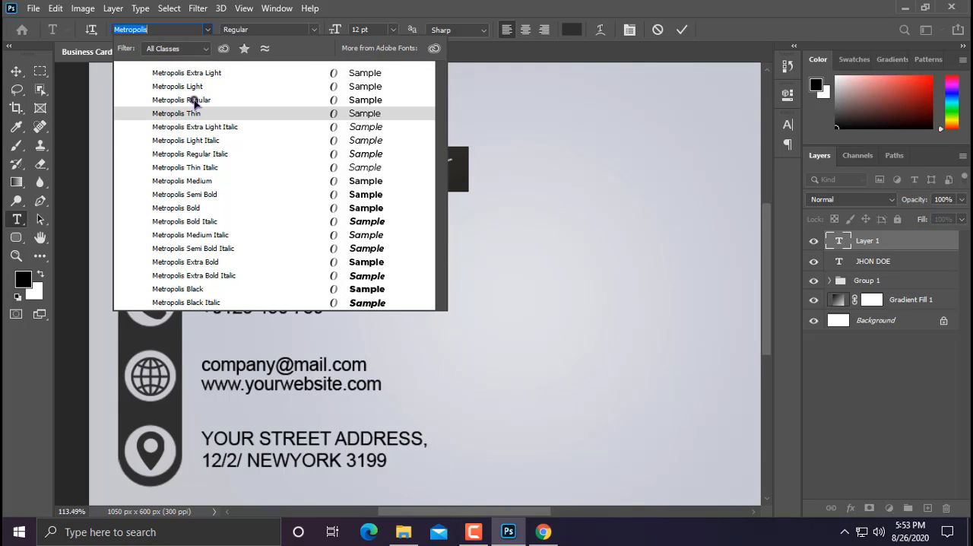
pyautogui.click(190, 100)
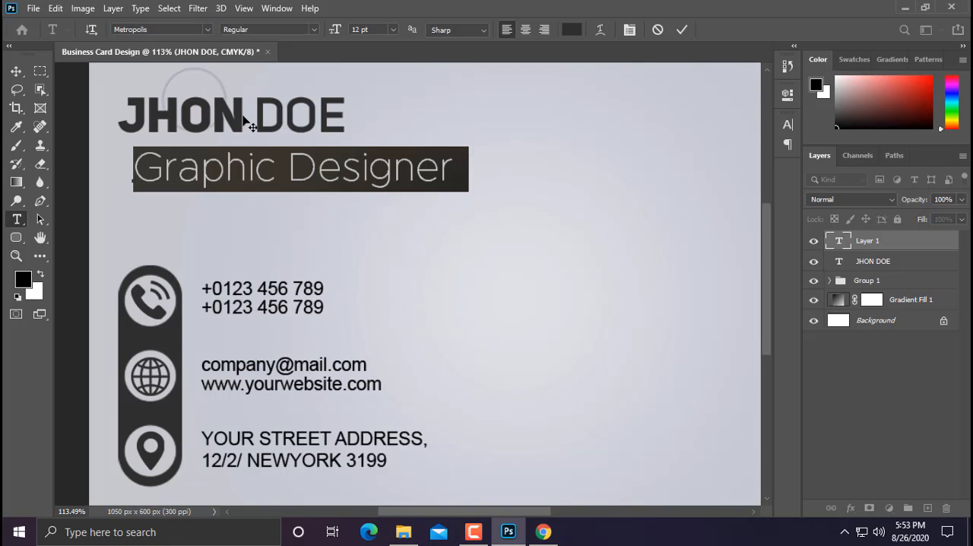
# Step: Shrink the job title to roughly half its size and place it just under the name, aligned with its left edge
pyautogui.click(15, 70)
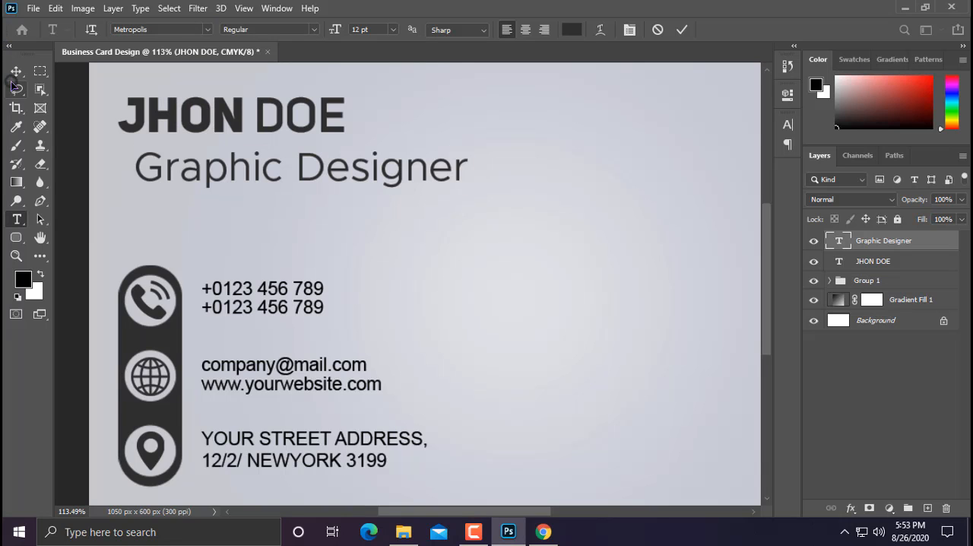
pyautogui.hotkey('ctrl', 't')
pyautogui.moveTo(467, 146); pyautogui.dragTo(293, 168)
pyautogui.moveTo(244, 190)
pyautogui.mouseDown()
pyautogui.moveTo(228, 165)
pyautogui.moveTo(282, 167)
pyautogui.moveTo(274, 167)
pyautogui.mouseUp()
pyautogui.press('Return')
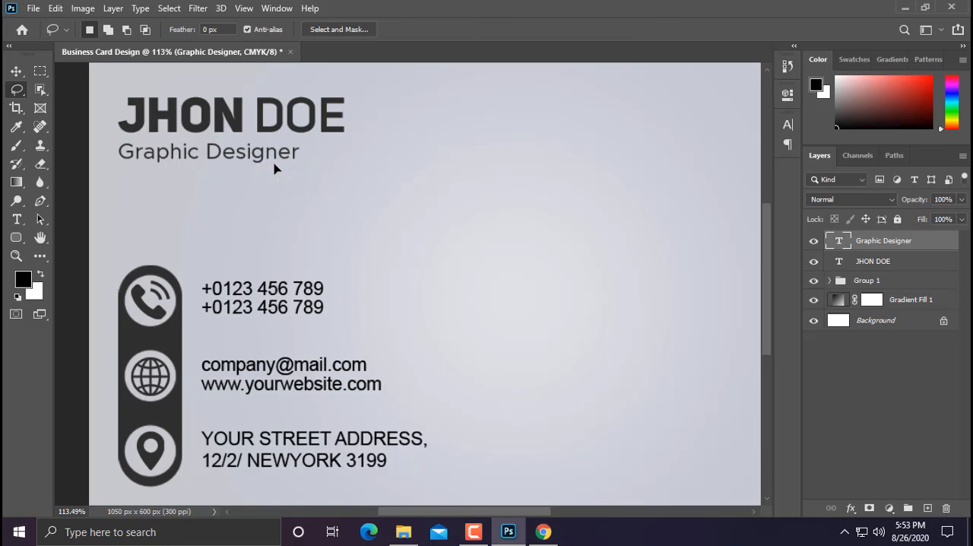
# Step: Select the job title and name layers together and align their horizontal centers
pyautogui.hotkey('ctrl', '0')
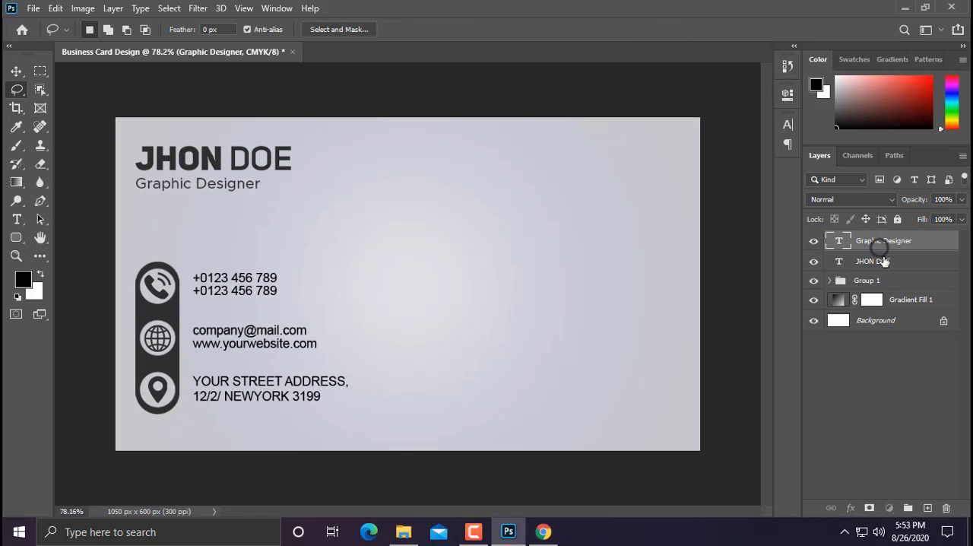
pyautogui.keyDown('shift'); pyautogui.click(882, 261); pyautogui.keyUp('shift')
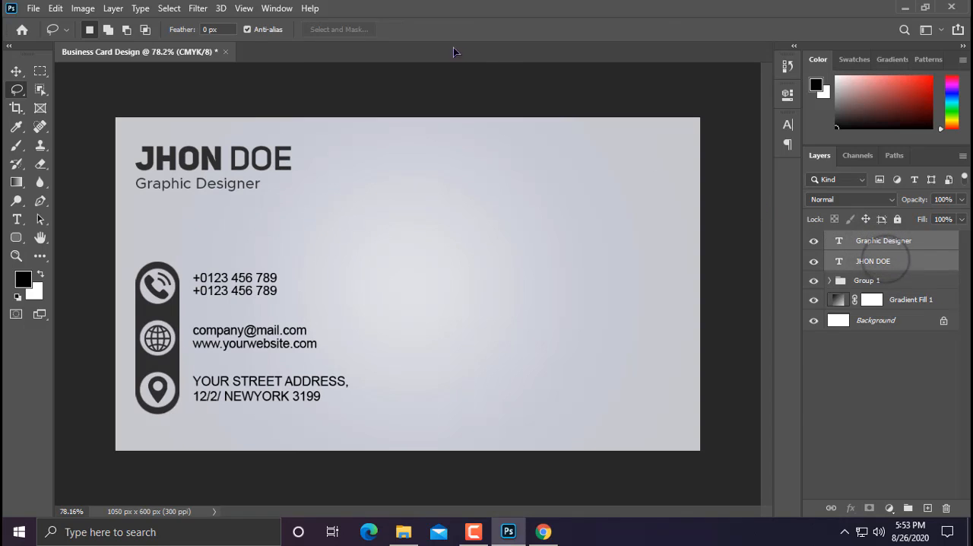
pyautogui.click(15, 71)
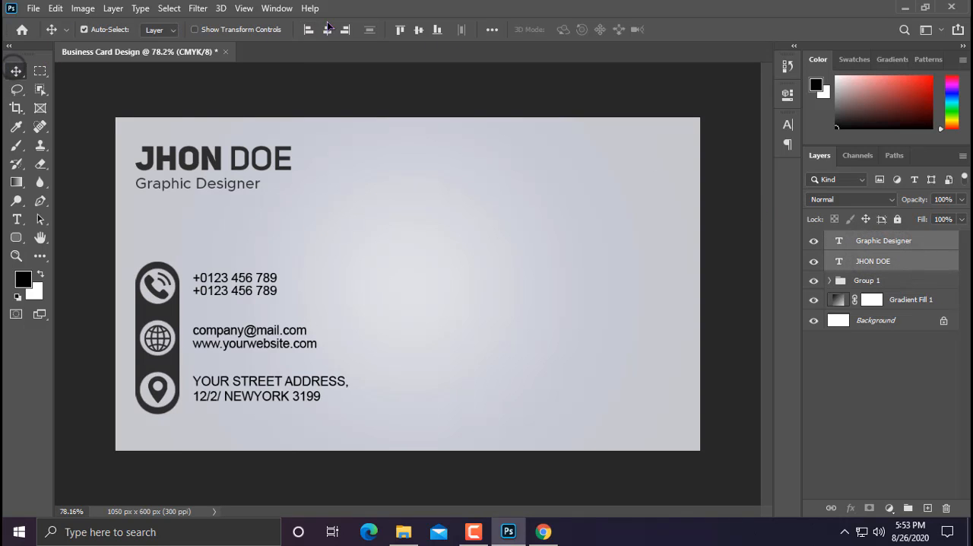
pyautogui.click(386, 168)
# Step: Select Group 1 with the name and job title layers and shift them together about 14 px right and 4 px down
pyautogui.scroll(-3, 399, 194)
pyautogui.scroll(2, 396, 190)
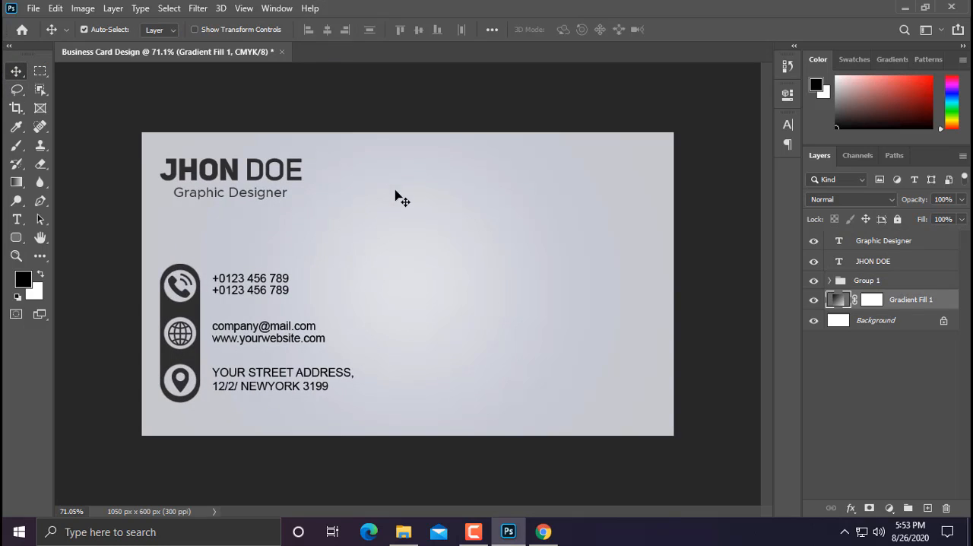
pyautogui.click(867, 281)
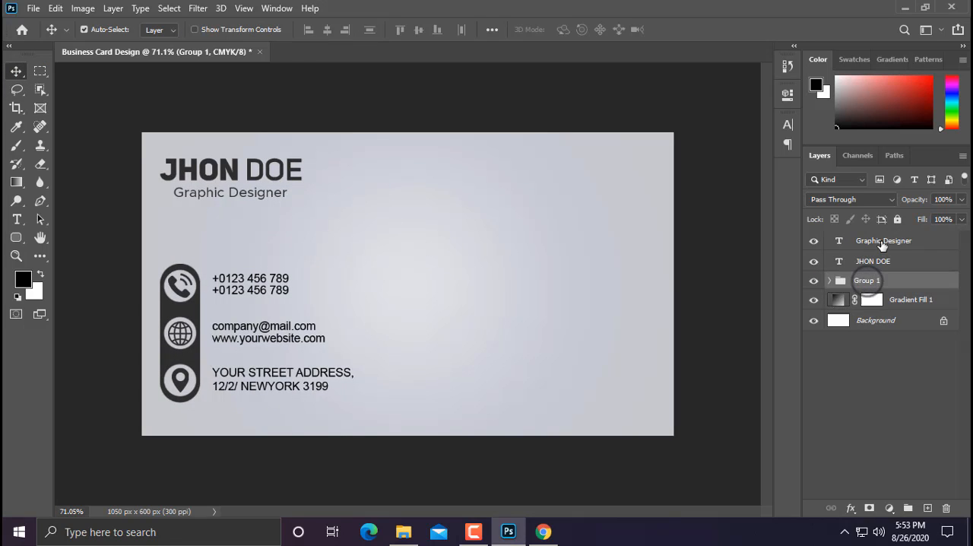
pyautogui.keyDown('shift'); pyautogui.click(881, 241); pyautogui.keyUp('shift')
pyautogui.hotkey('ctrl', 't')
pyautogui.press('Right')
pyautogui.press('Right')
pyautogui.press('Right')
pyautogui.press('Right')
pyautogui.press('Right')
pyautogui.press('Right')
pyautogui.press('Right')
pyautogui.press('Right')
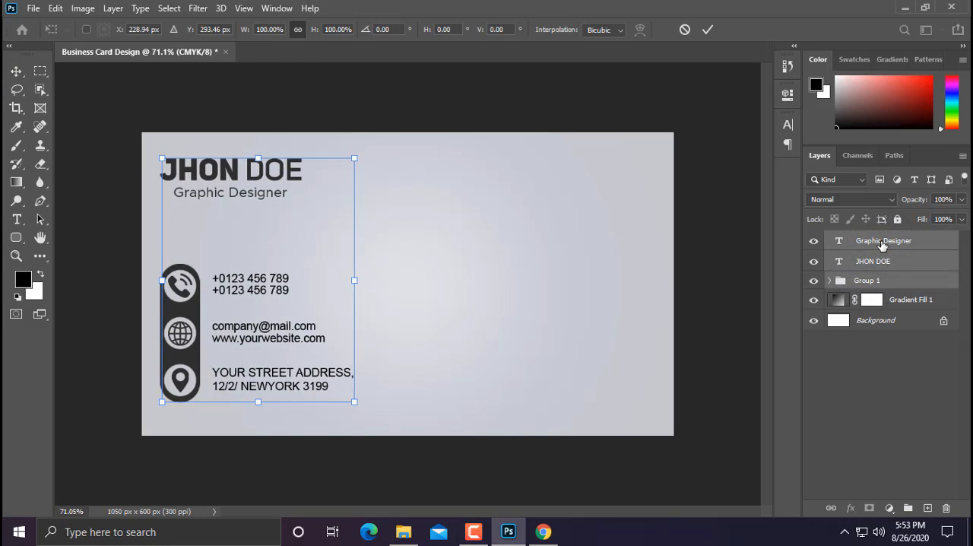
pyautogui.press('Right')
pyautogui.press('Right')
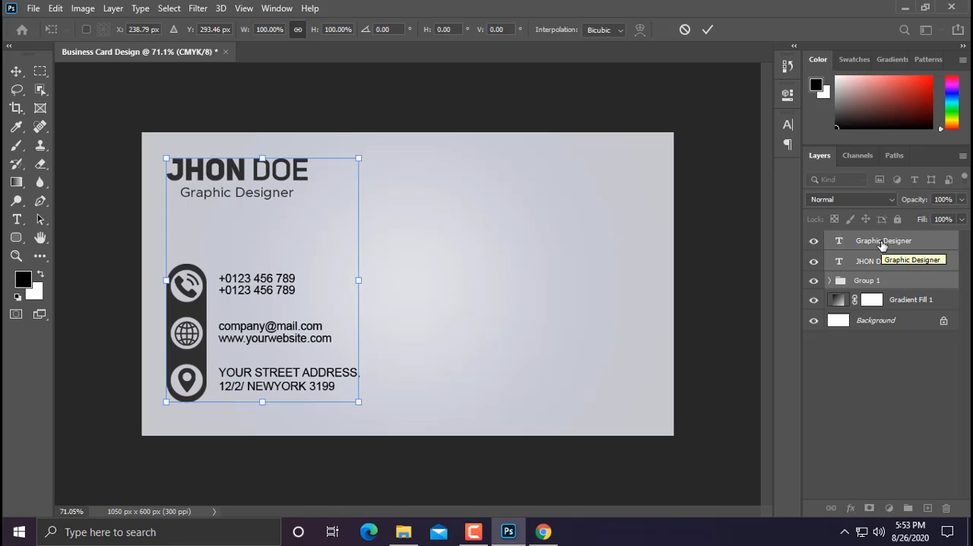
pyautogui.press('Down')
pyautogui.press('Down')
pyautogui.press('Down')
pyautogui.press('Right')
pyautogui.press('Right')
pyautogui.press('Right')
pyautogui.press('Right')
pyautogui.press('Right')
pyautogui.press('Down')
pyautogui.press('Down')
pyautogui.press('Down')
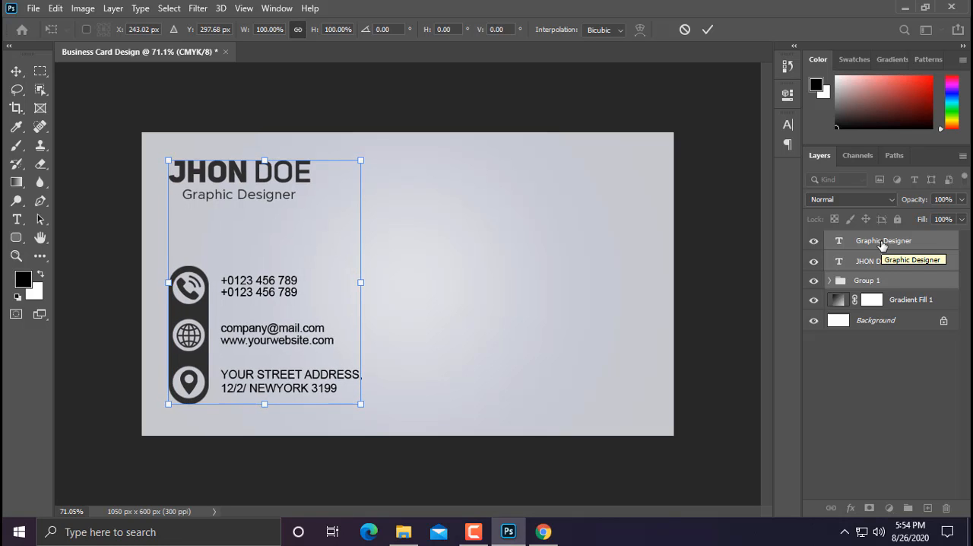
pyautogui.press('Return')
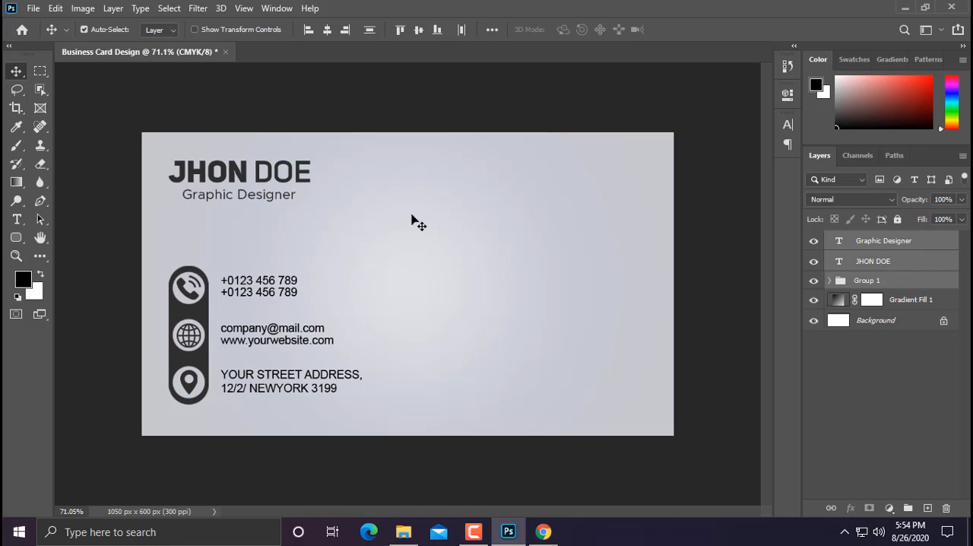
# Step: Place the qr_code_PNG2 image as an embedded object, about 158 px wide, in the open right half of the card
pyautogui.click(34, 7)
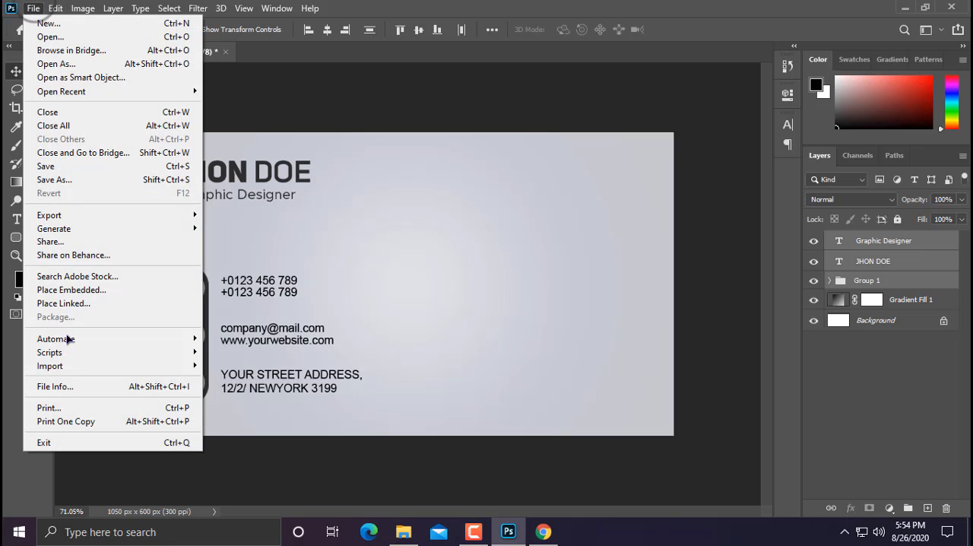
pyautogui.moveTo(80, 346)
pyautogui.click(88, 290)
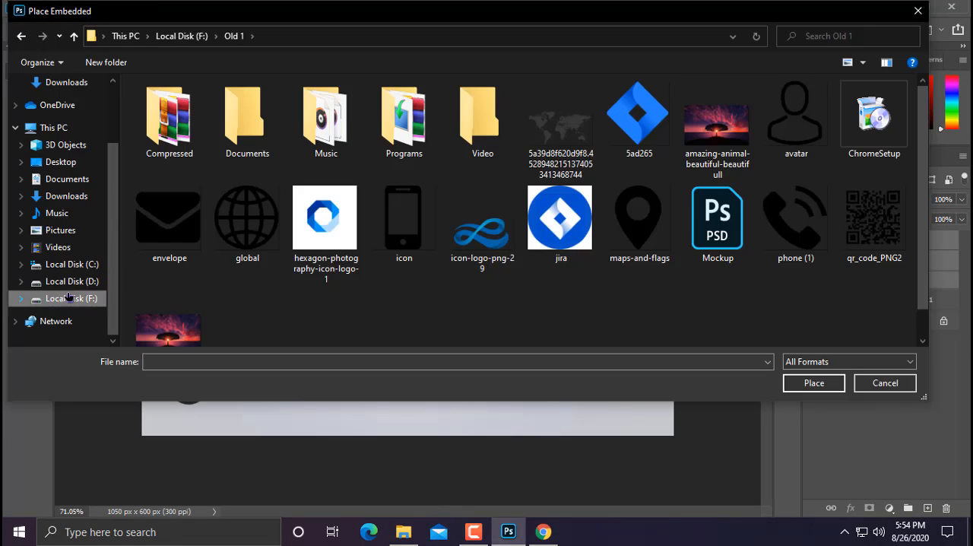
pyautogui.doubleClick(905, 220)
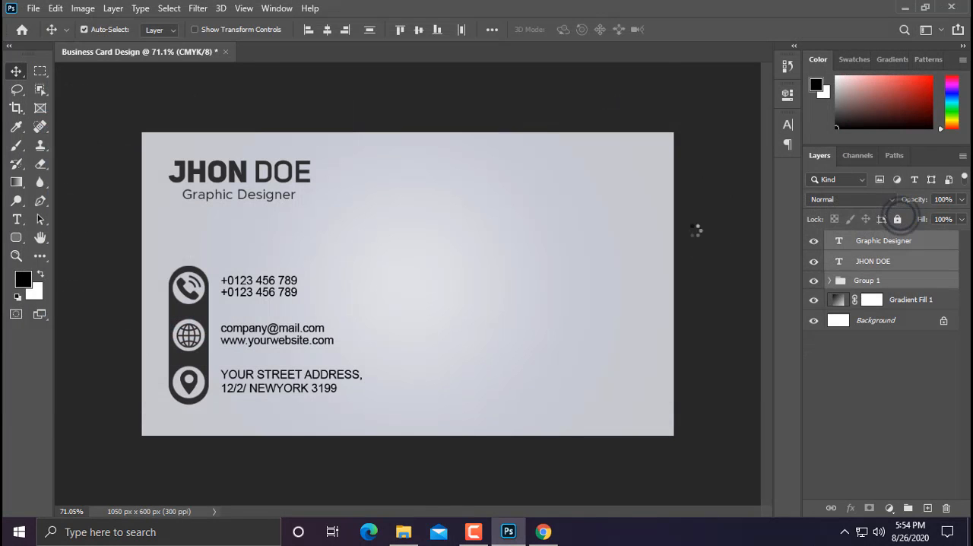
pyautogui.moveTo(559, 133); pyautogui.dragTo(549, 278)
pyautogui.press('Return')
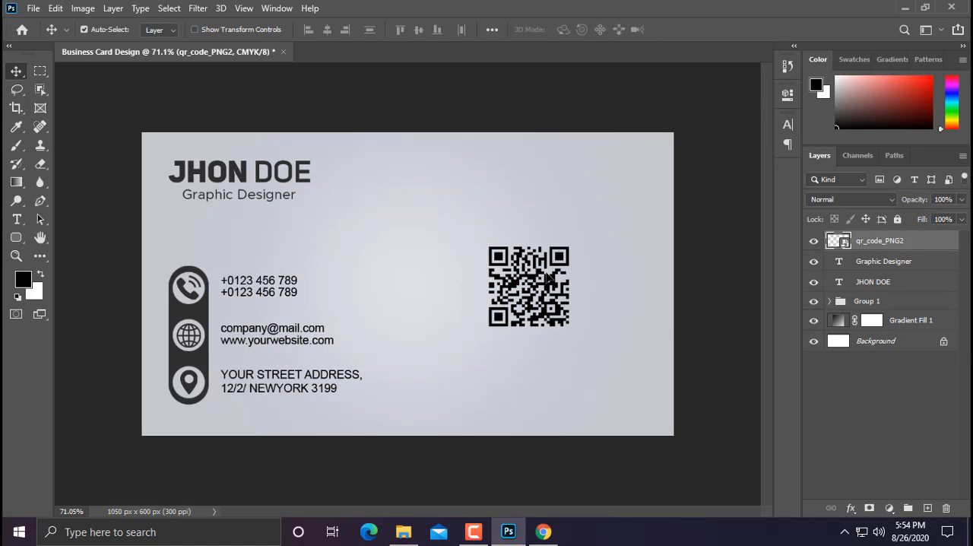
# Step: Draw a 215 px square with the Rectangle tool, overlapping the lower-left part of the QR code
pyautogui.click(18, 242)
pyautogui.click(76, 245)
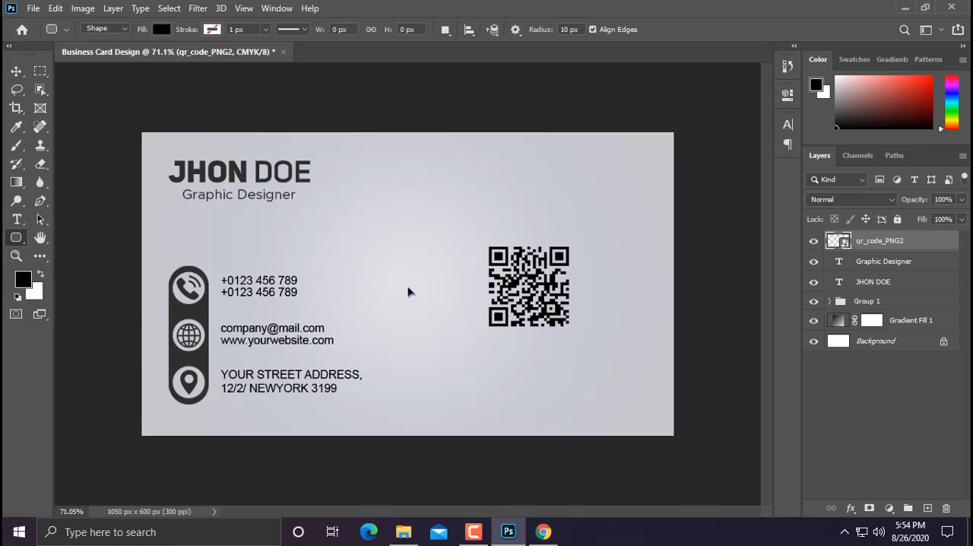
pyautogui.hotkey('shift', 'u')
pyautogui.moveTo(425, 300); pyautogui.dragTo(534, 433)
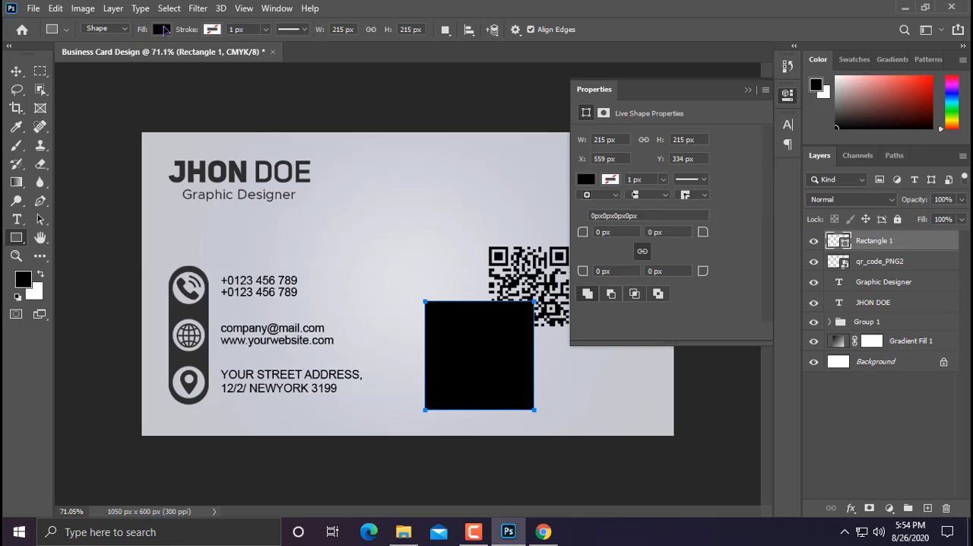
# Step: Fill the square with the dark gray sampled from the contact icon bar
pyautogui.click(161, 29)
pyautogui.click(250, 56)
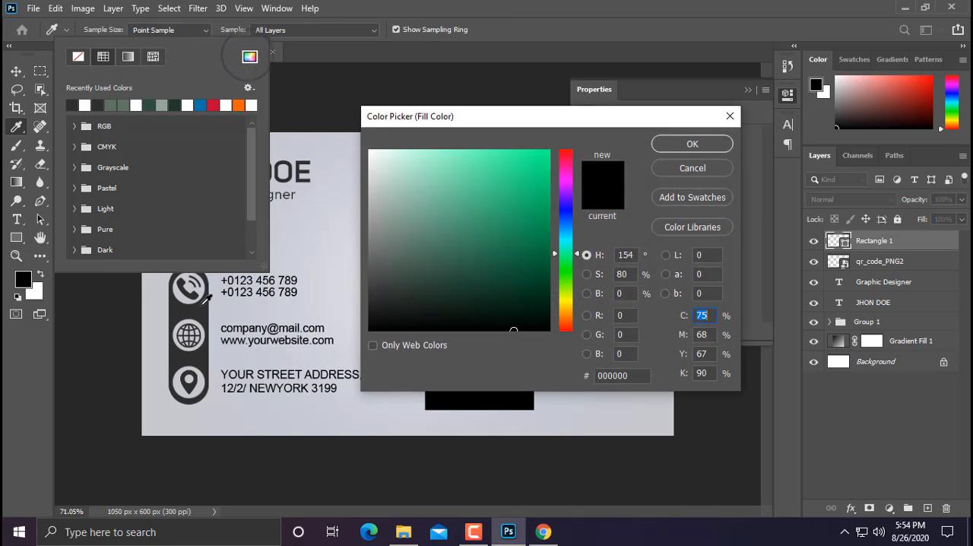
pyautogui.click(204, 303)
pyautogui.click(692, 144)
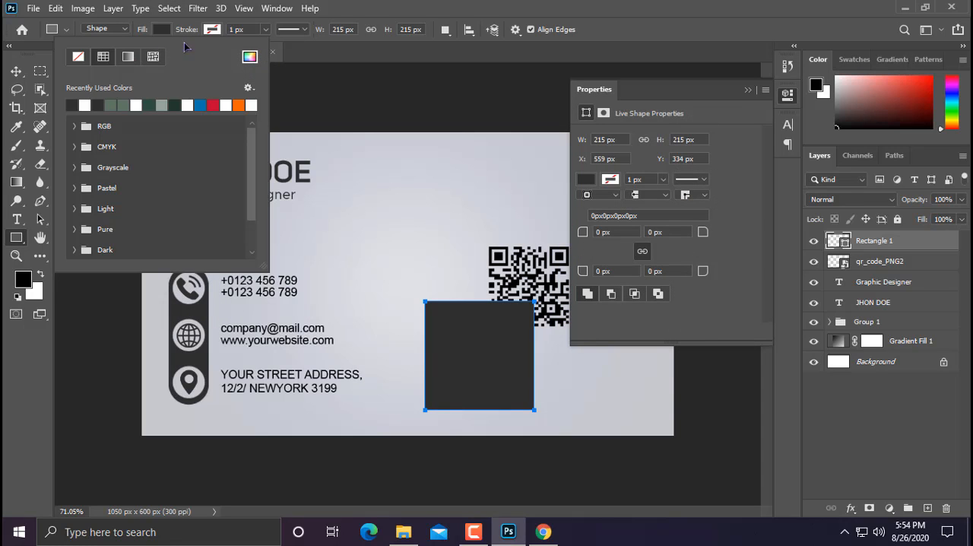
pyautogui.click(301, 52)
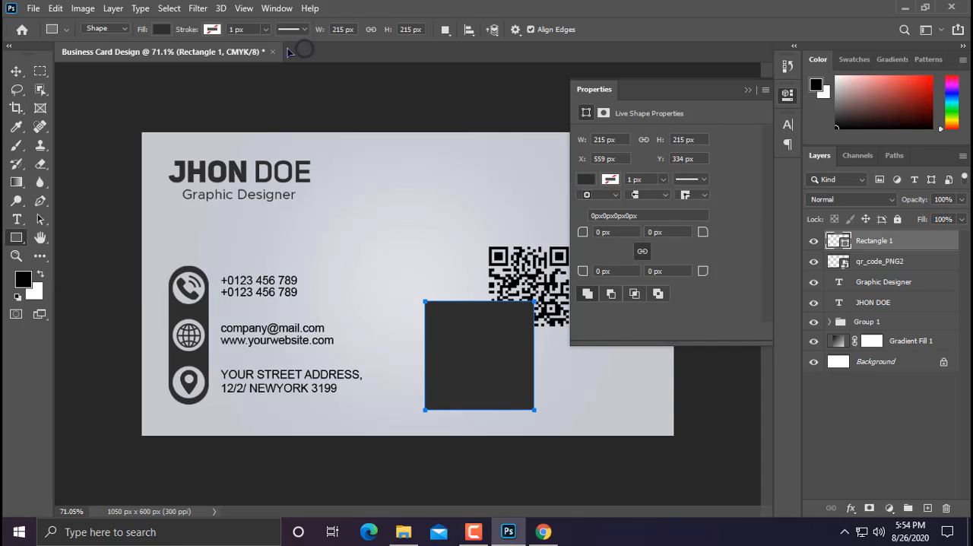
# Step: Move the Rectangle 1 layer beneath the qr_code_PNG2 layer in the stacking order
pyautogui.click(15, 70)
pyautogui.click(875, 263)
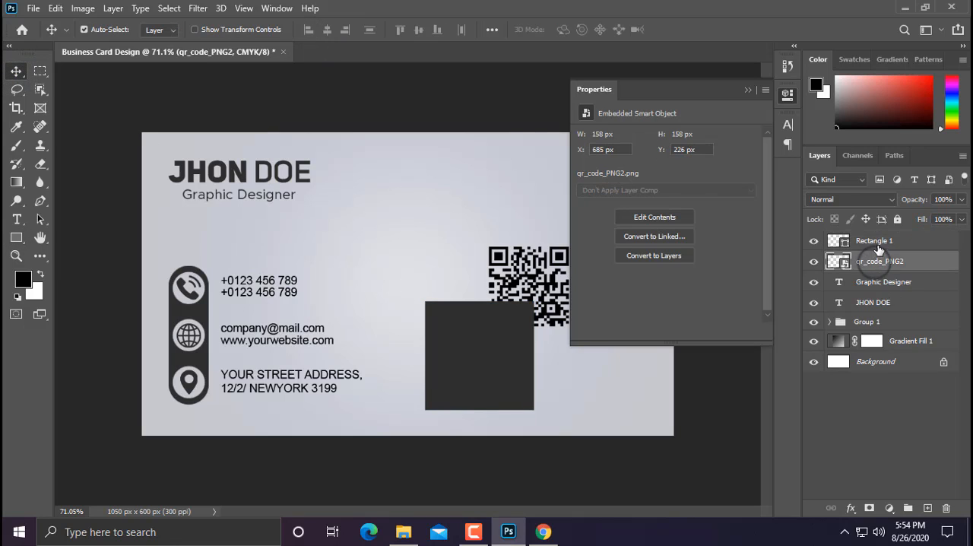
pyautogui.click(883, 240)
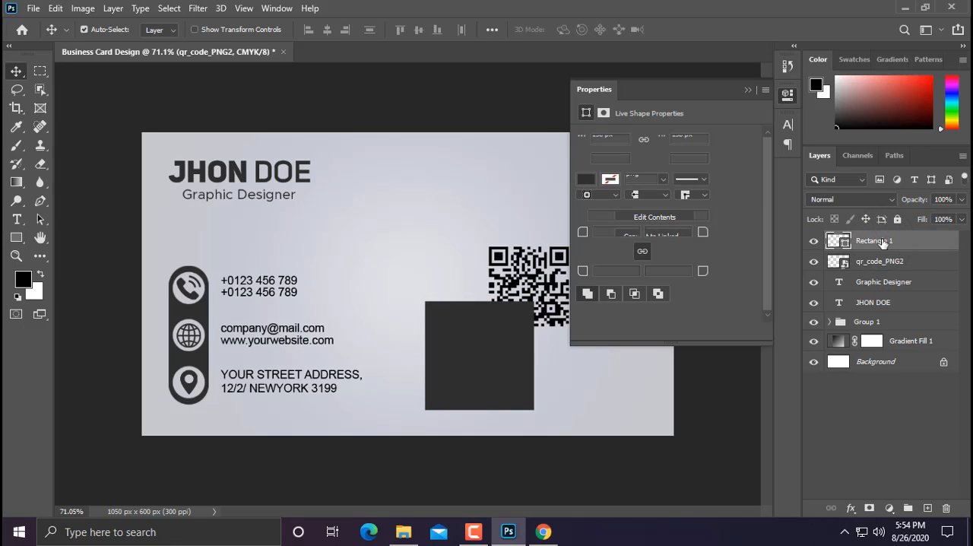
pyautogui.moveTo(884, 242); pyautogui.dragTo(861, 287)
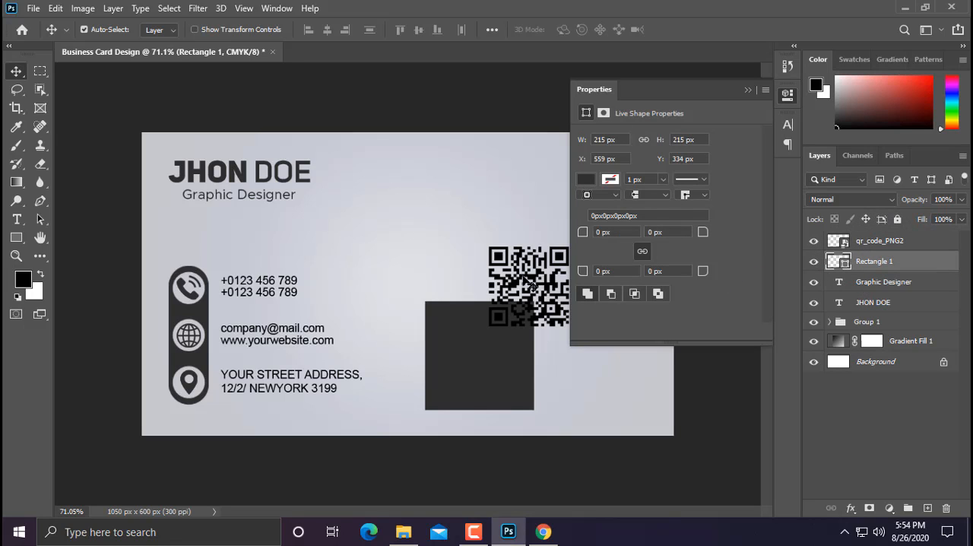
# Step: Center the QR code horizontally and vertically on the dark square and enlarge it to about 180 px wide
pyautogui.moveTo(567, 271); pyautogui.dragTo(505, 330)
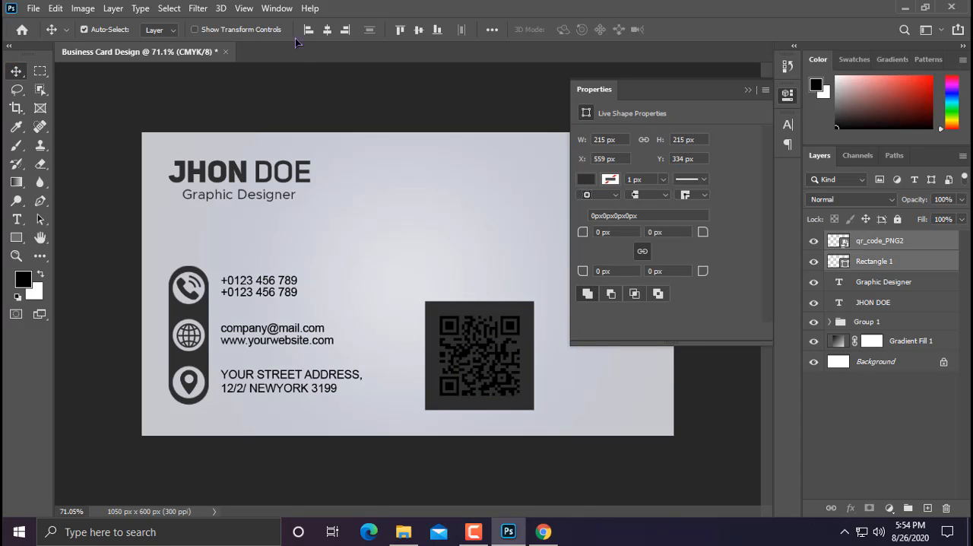
pyautogui.click(418, 31)
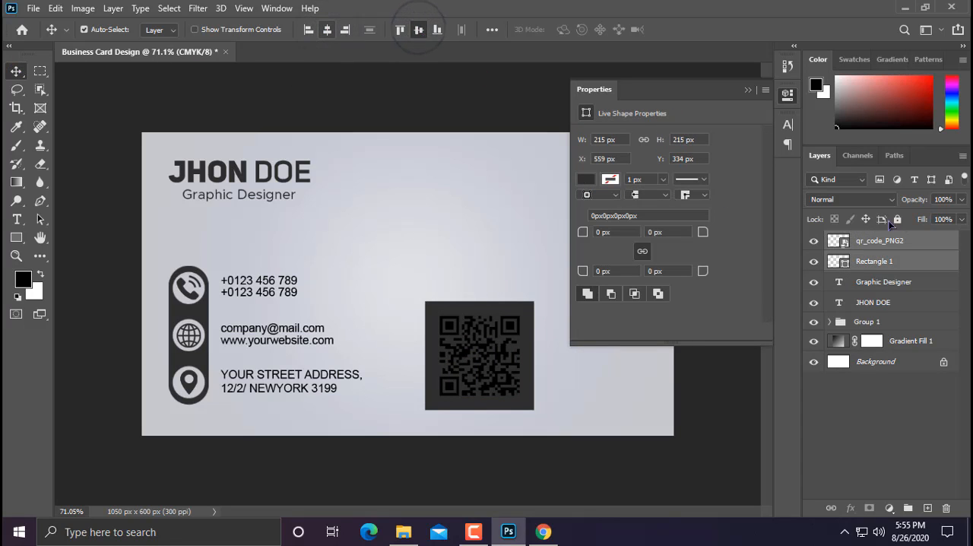
pyautogui.click(916, 241)
pyautogui.hotkey('ctrl', 't')
pyautogui.scroll(2, 541, 325)
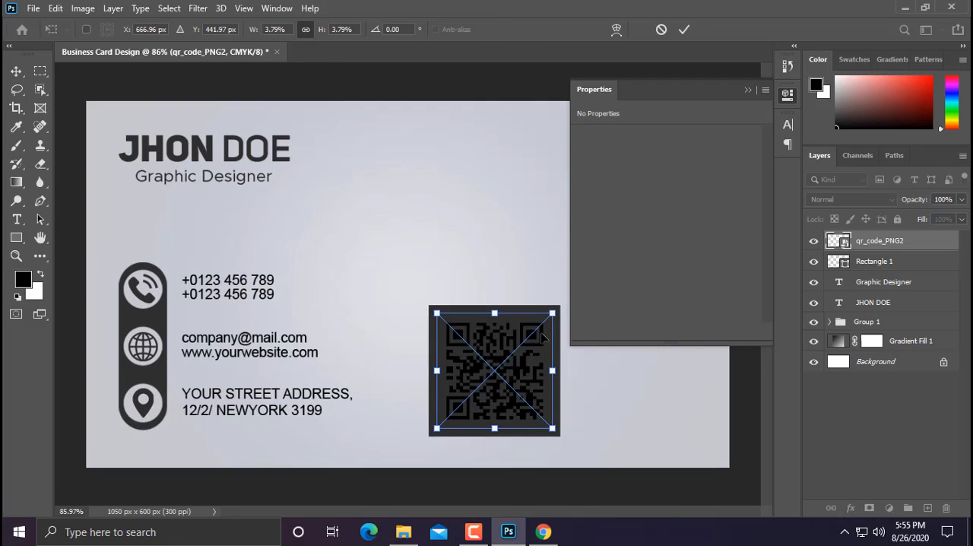
pyautogui.moveTo(553, 311); pyautogui.dragTo(559, 303)
pyautogui.press('Return')
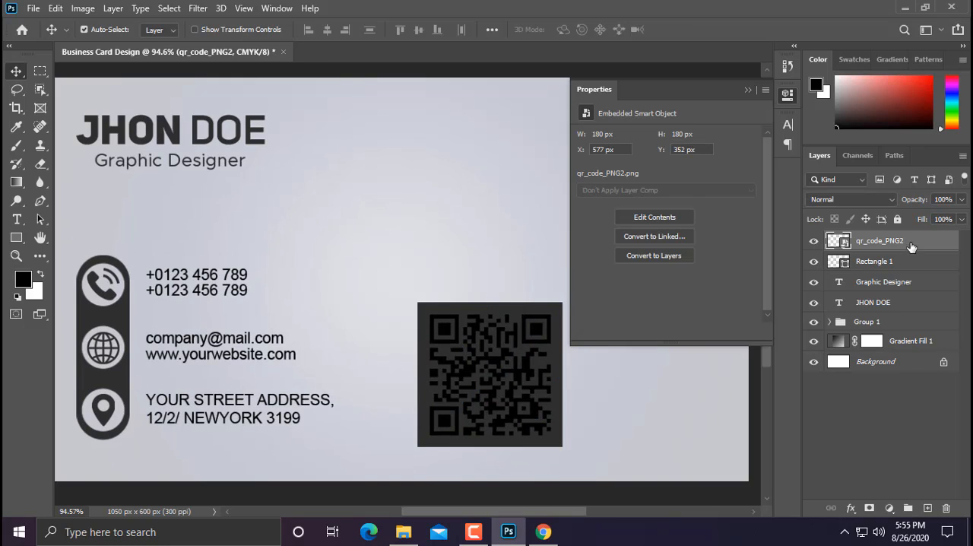
# Step: Apply a Color Overlay to the QR code in the light gray c6c9d2 sampled from the card background
pyautogui.rightClick(911, 247)
pyautogui.click(760, 18)
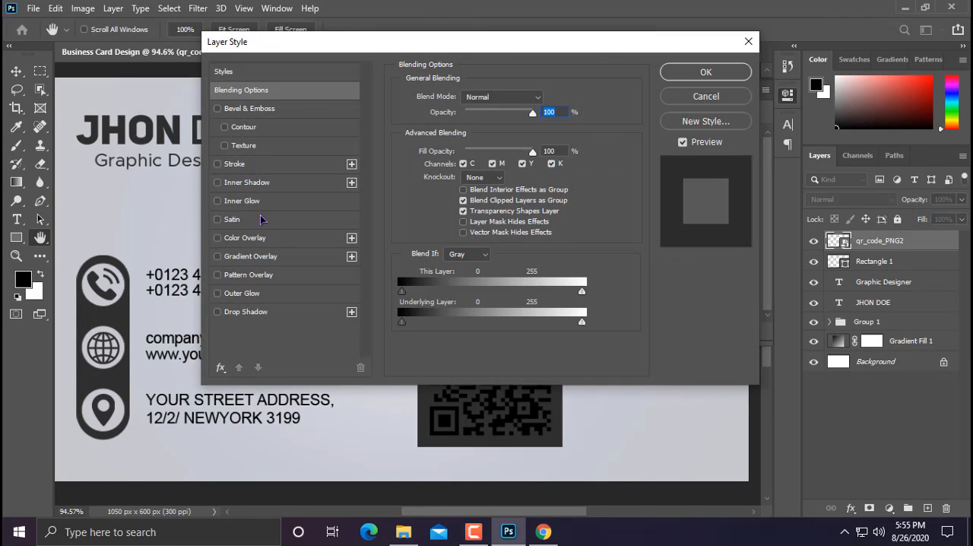
pyautogui.click(245, 238)
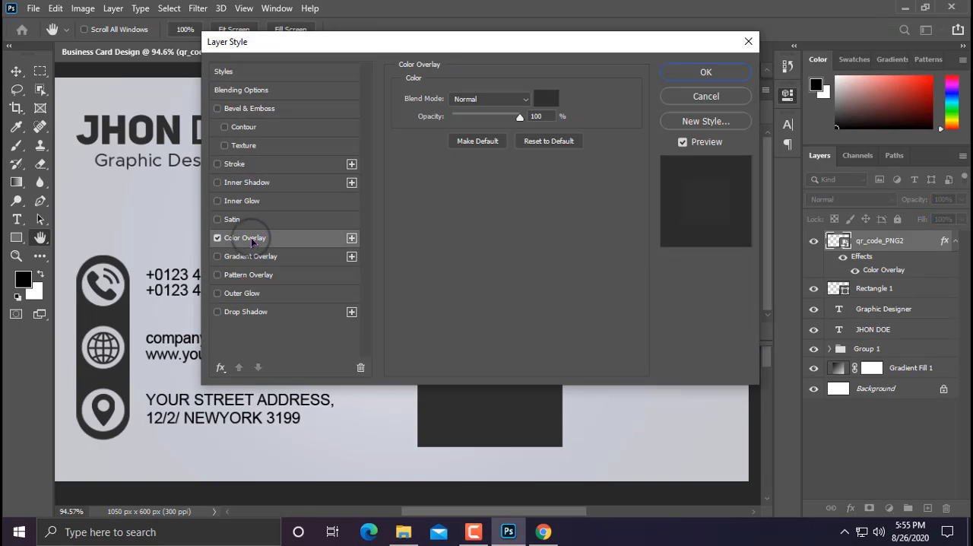
pyautogui.click(547, 99)
pyautogui.click(174, 182)
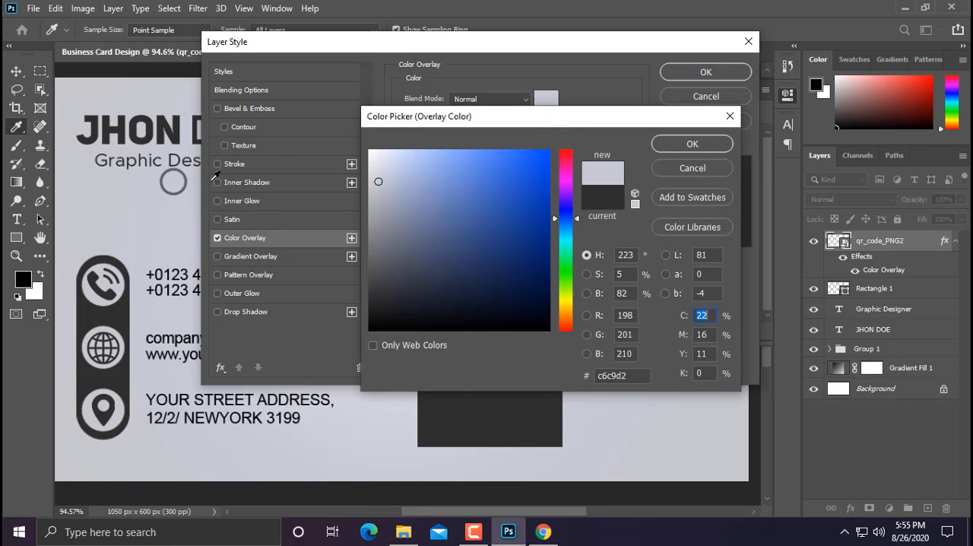
pyautogui.click(707, 148)
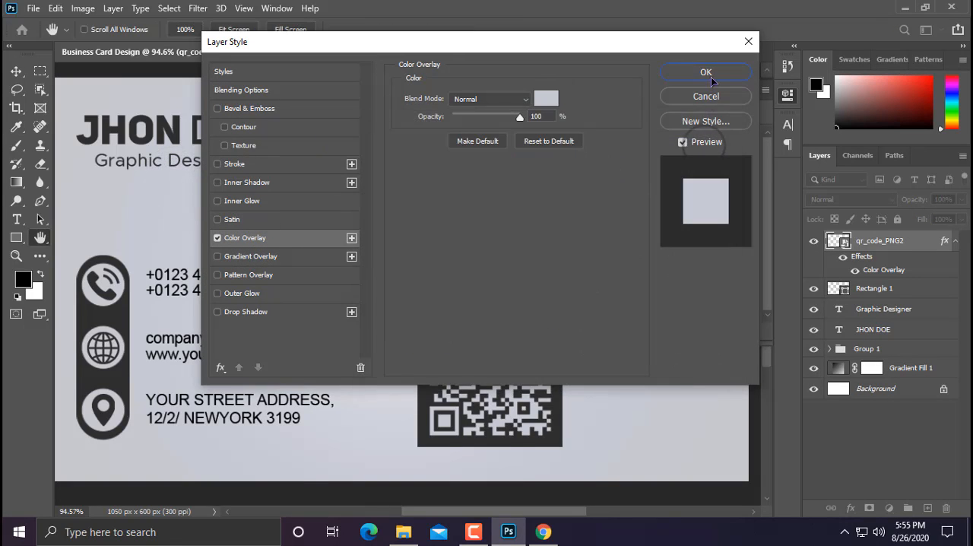
pyautogui.click(708, 74)
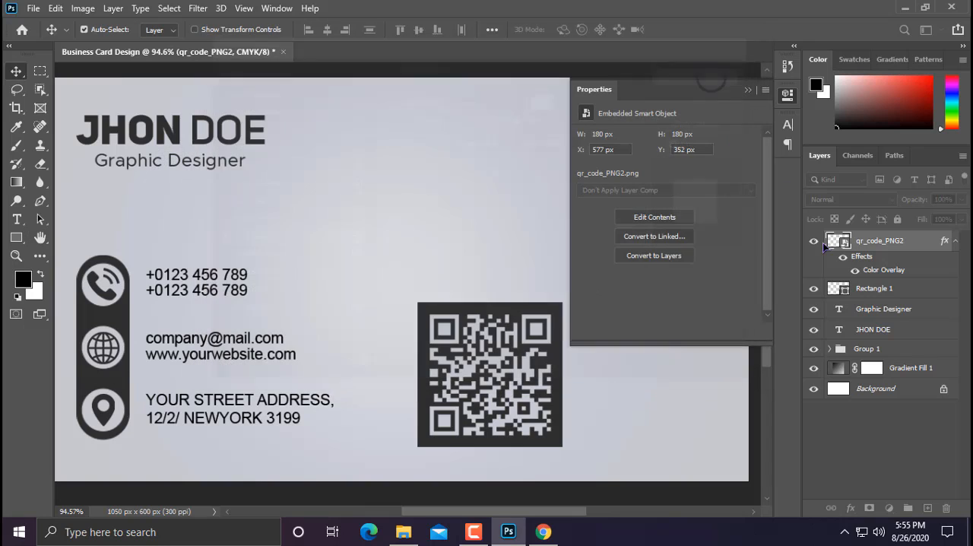
# Step: Merge the QR code layer and the dark square into a single layer
pyautogui.click(857, 290)
pyautogui.hotkey('ctrl', 'e')
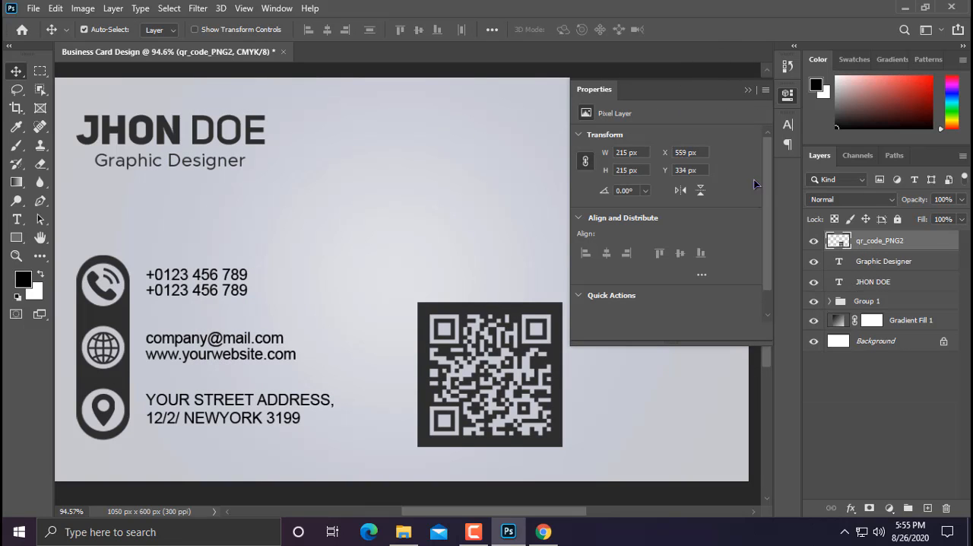
pyautogui.click(747, 91)
# Step: Scale the merged QR code to about 70.5% and move it into the card's lower-right area, around X 824, Y 400 px
pyautogui.scroll(-3, 645, 232)
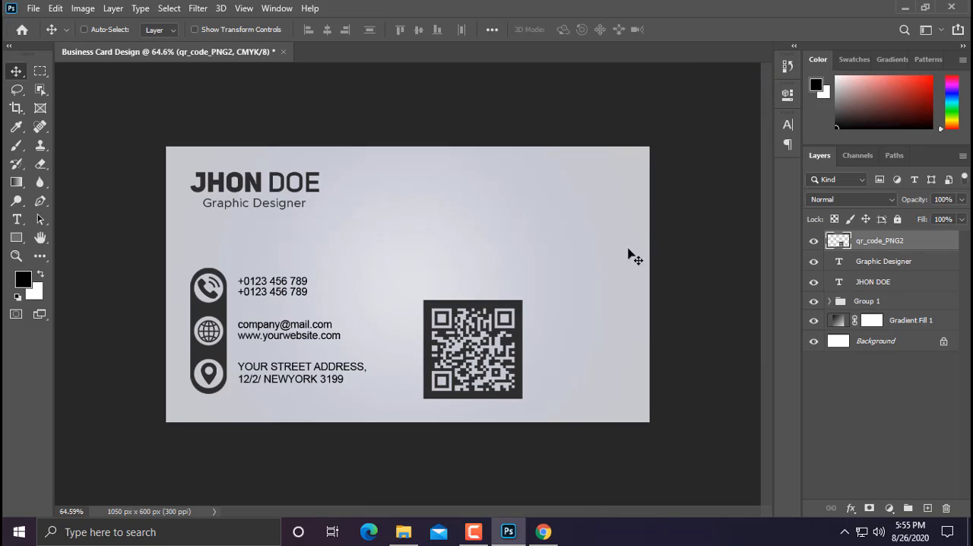
pyautogui.hotkey('ctrl', 't')
pyautogui.moveTo(527, 303); pyautogui.dragTo(508, 318)
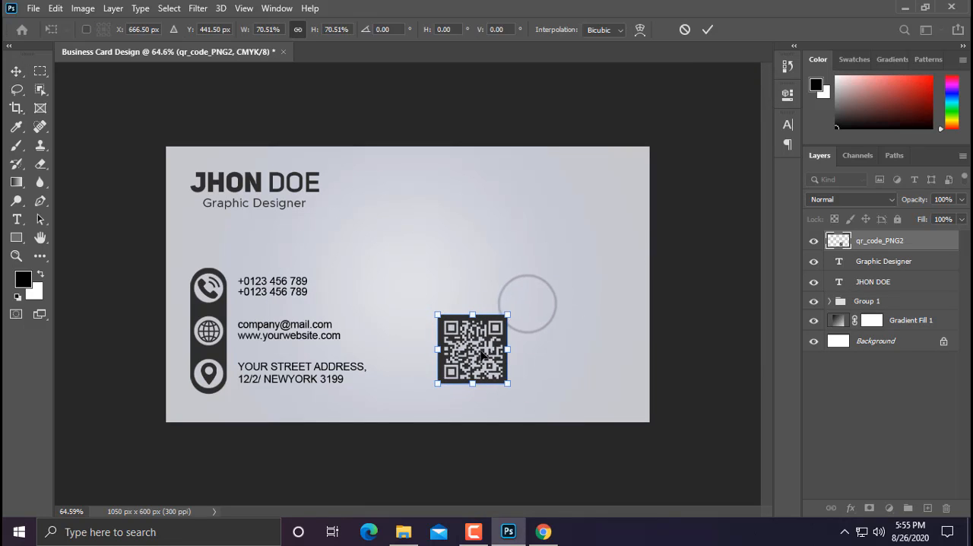
pyautogui.moveTo(475, 351); pyautogui.dragTo(564, 332)
pyautogui.moveTo(561, 333); pyautogui.dragTo(555, 333)
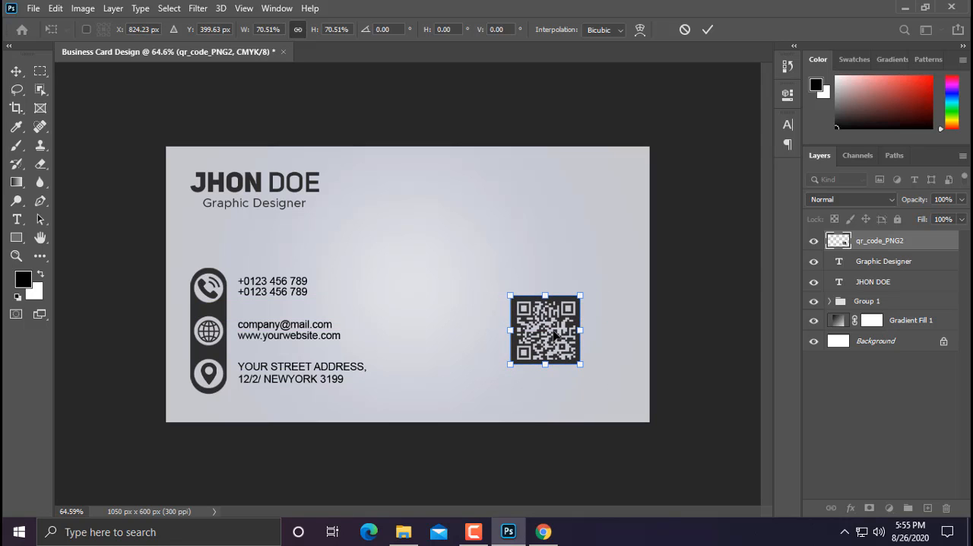
pyautogui.press('Return')
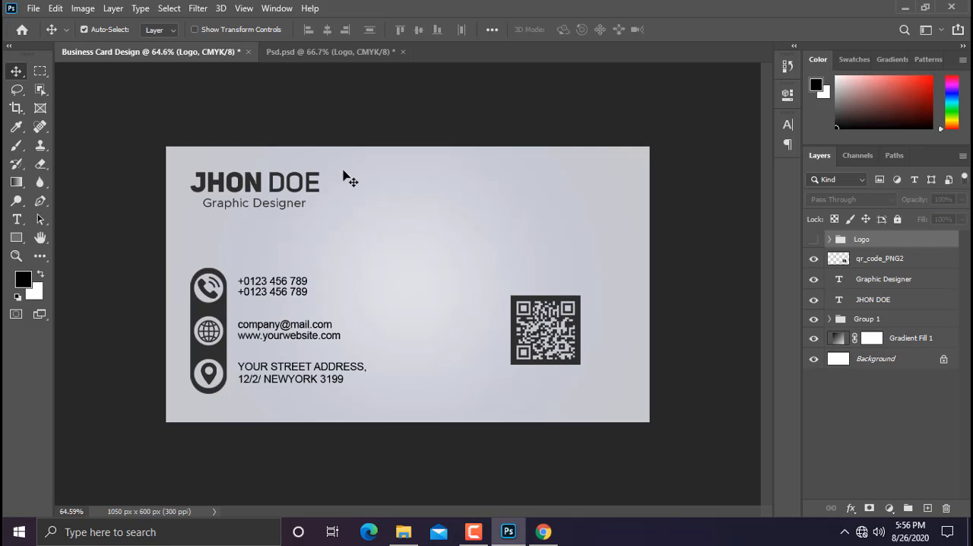
# Step: Show the Logo group, shrink it slightly and place it in the card's upper-right area above the QR code
pyautogui.click(814, 239)
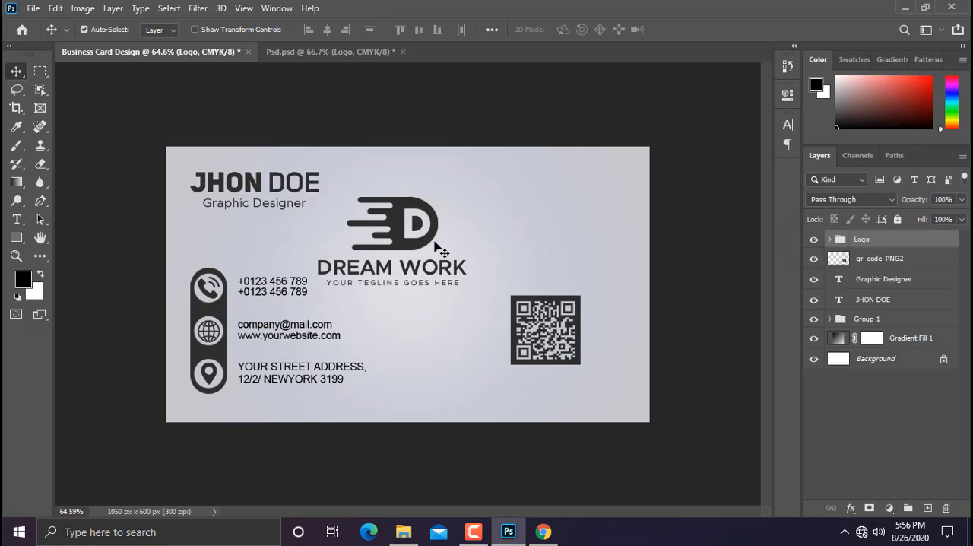
pyautogui.hotkey('ctrl', 't')
pyautogui.moveTo(465, 194); pyautogui.dragTo(459, 201)
pyautogui.moveTo(378, 240); pyautogui.dragTo(538, 215)
pyautogui.press('Return')
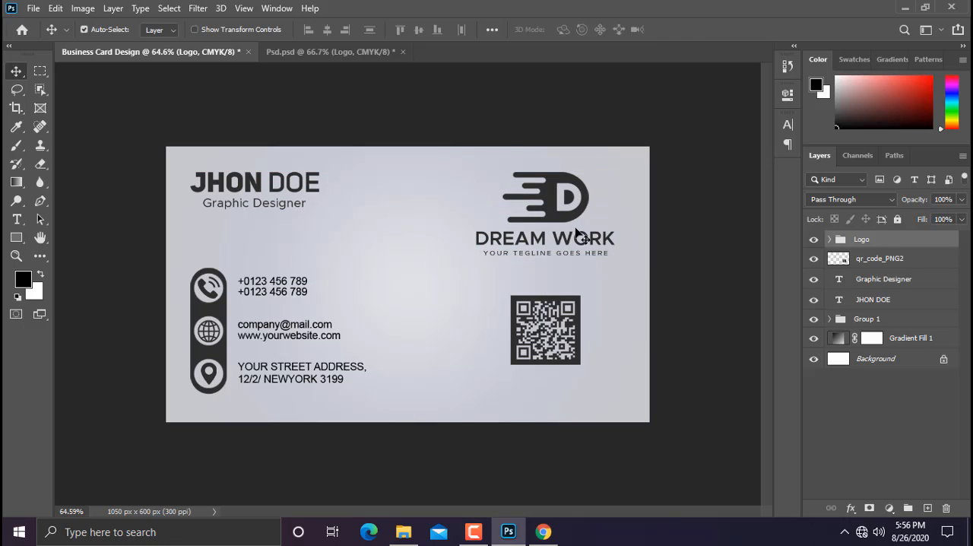
# Step: Nudge the QR code straight down until its lower edge sits slightly above the bottom of the contact icon bar
pyautogui.click(874, 262)
pyautogui.press('Down')
pyautogui.press('Down')
pyautogui.press('Down')
pyautogui.press('Down')
pyautogui.press('Down')
pyautogui.press('Down')
pyautogui.press('Down')
pyautogui.press('Down')
pyautogui.press('Down')
pyautogui.press('Down')
pyautogui.press('Down')
pyautogui.press('Down')
pyautogui.press('Down')
pyautogui.press('Down')
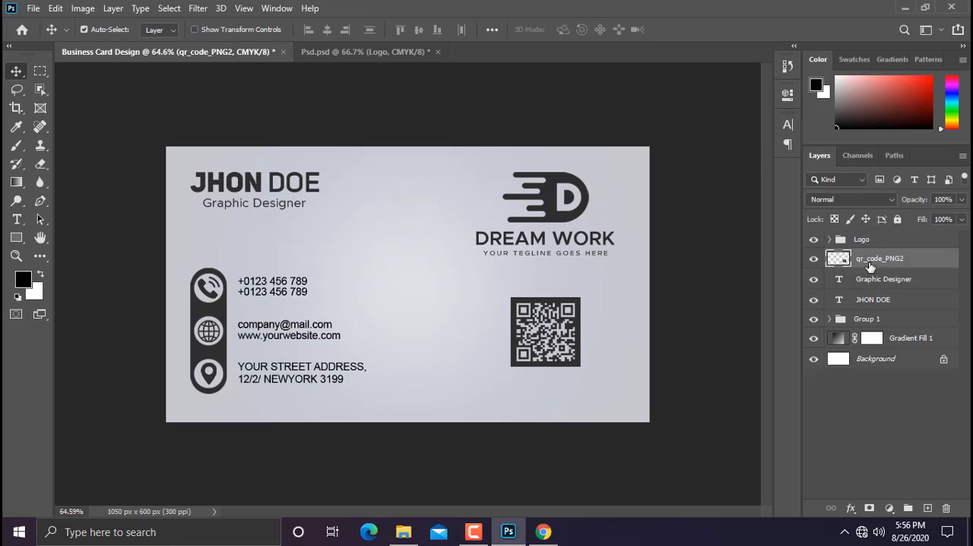
pyautogui.press('Down')
pyautogui.press('Down')
pyautogui.press('Down')
pyautogui.press('Down')
pyautogui.press('Down')
pyautogui.press('Down')
pyautogui.press('Down')
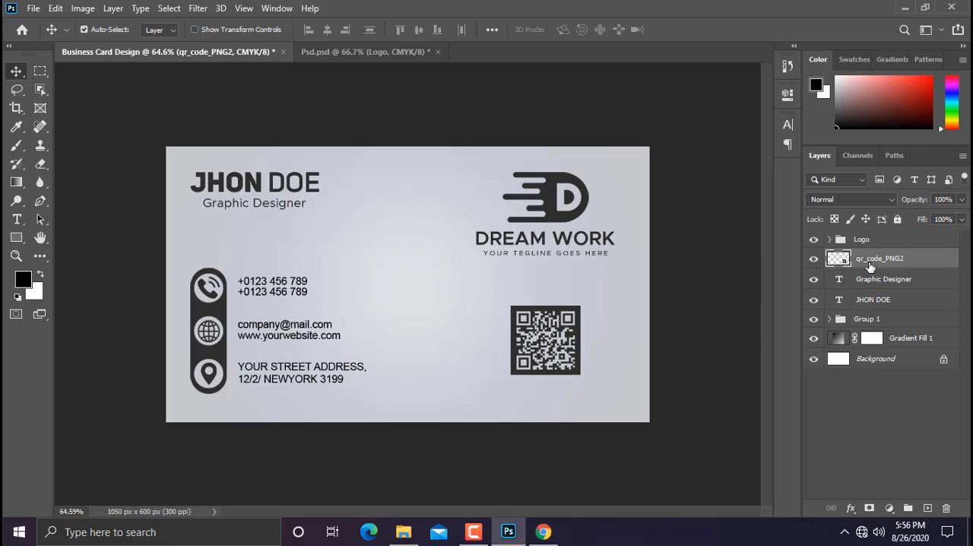
pyautogui.press('Down')
pyautogui.press('Down')
pyautogui.press('Down')
pyautogui.press('Down')
pyautogui.press('Down')
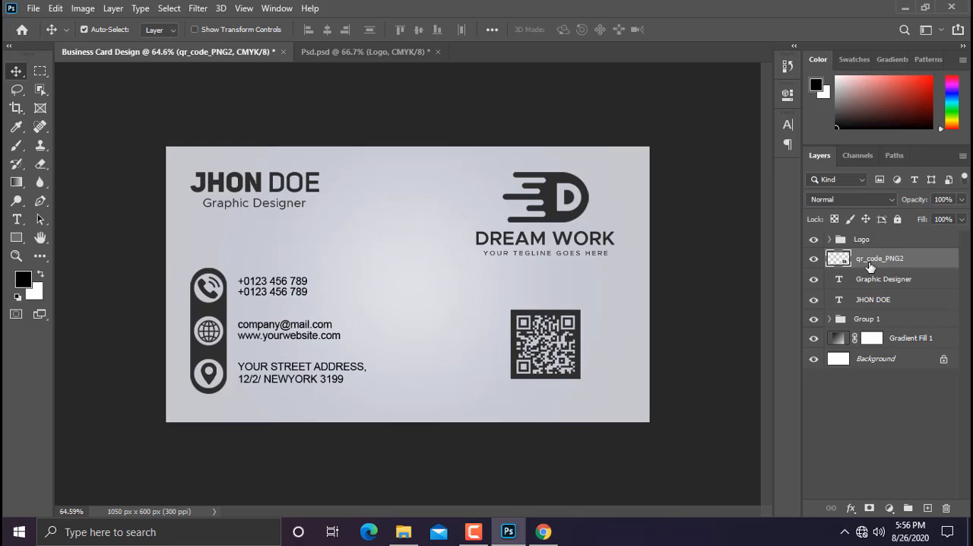
pyautogui.press('Down')
pyautogui.press('Down')
pyautogui.press('Down')
pyautogui.press('Down')
pyautogui.press('Down')
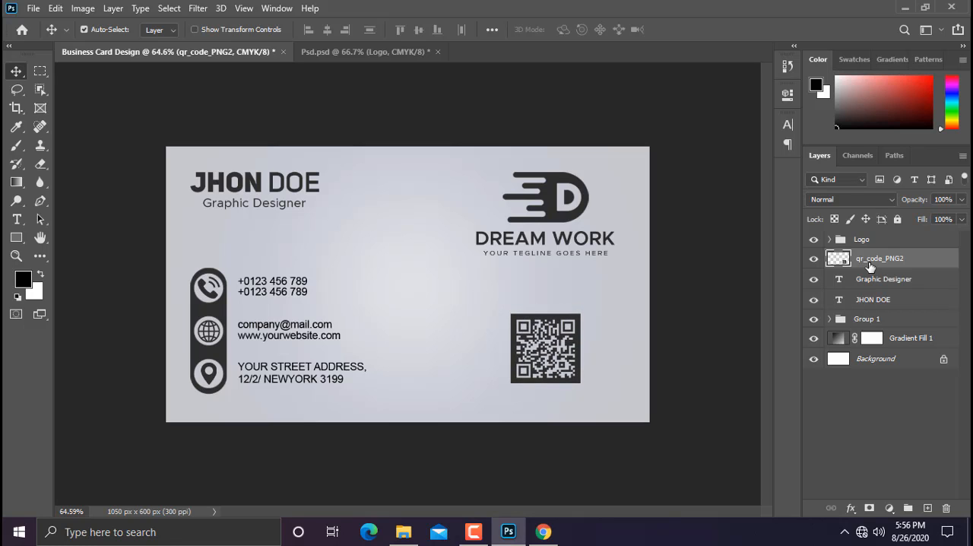
pyautogui.press('Down')
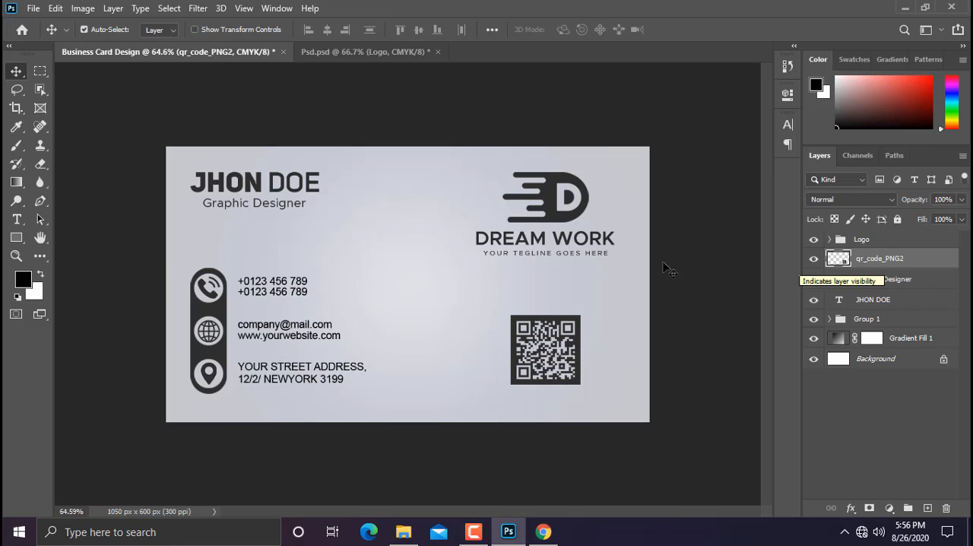
# Step: Group all layers from the gradient fill up to the logo, leaving out the Background, and name the group Back Side
pyautogui.scroll(-3, 482, 261)
pyautogui.scroll(4, 482, 260)
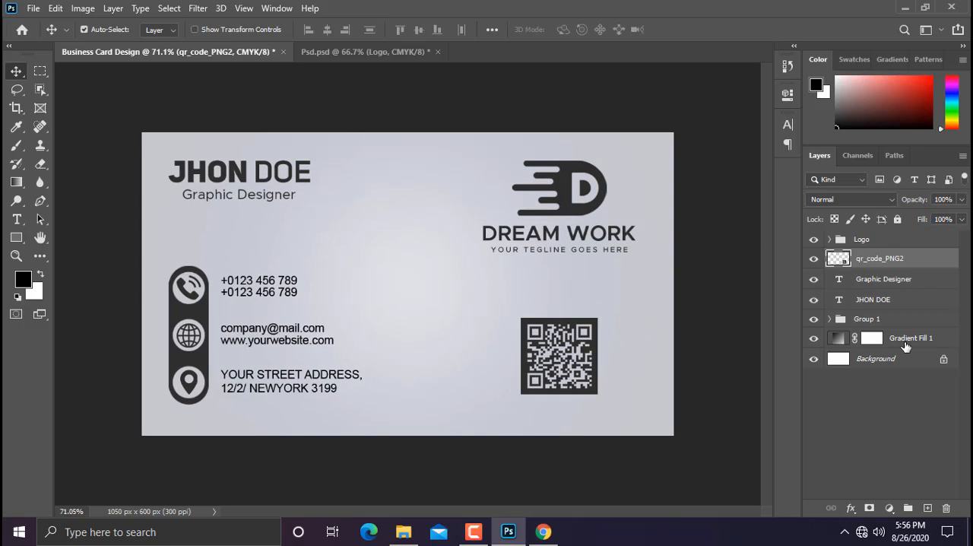
pyautogui.click(905, 340)
pyautogui.keyDown('shift'); pyautogui.click(882, 239); pyautogui.keyUp('shift')
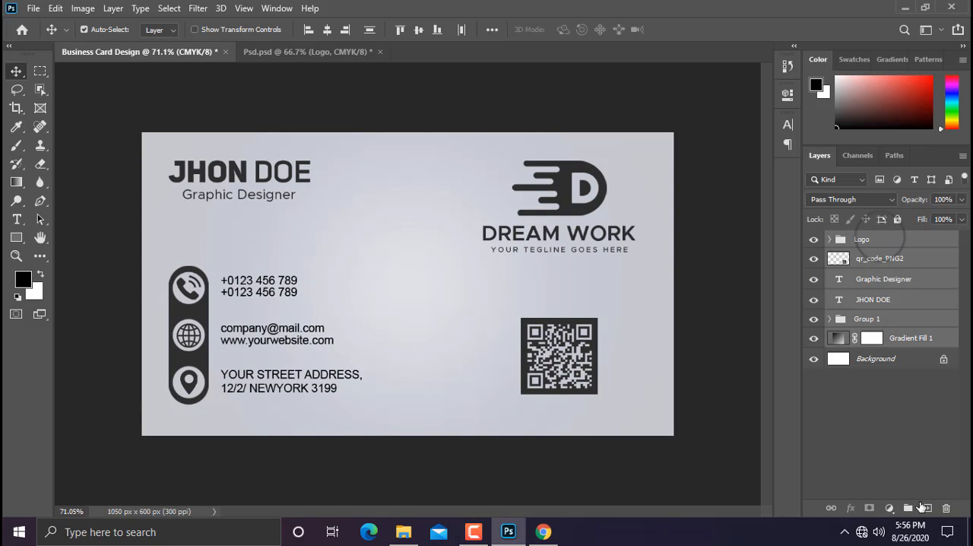
pyautogui.click(910, 507)
pyautogui.doubleClick(868, 238)
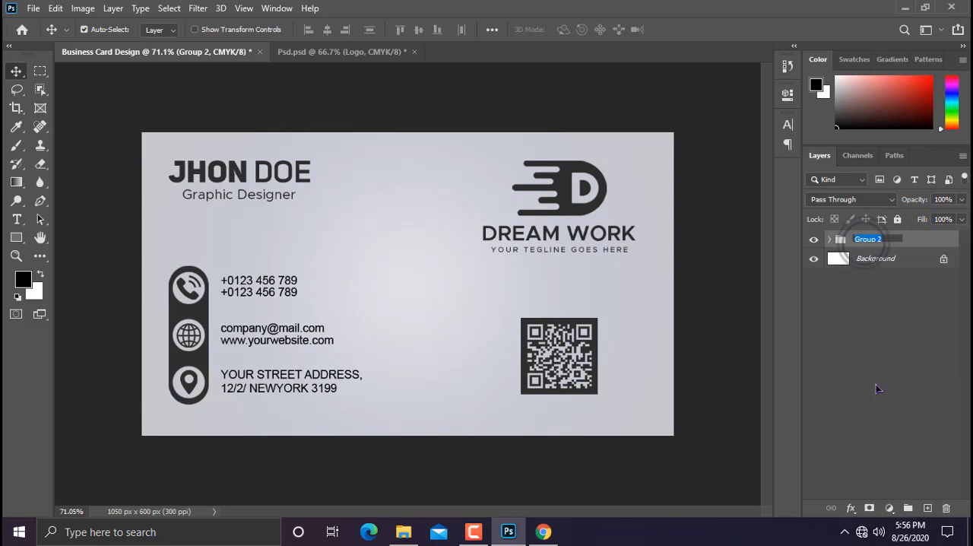
pyautogui.write('Back S')
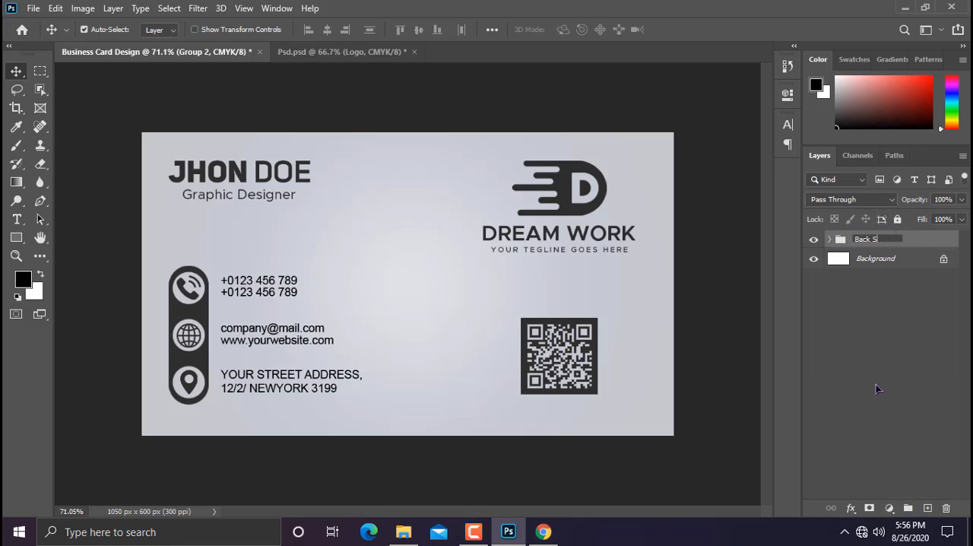
pyautogui.write('ide')
pyautogui.press('Return')
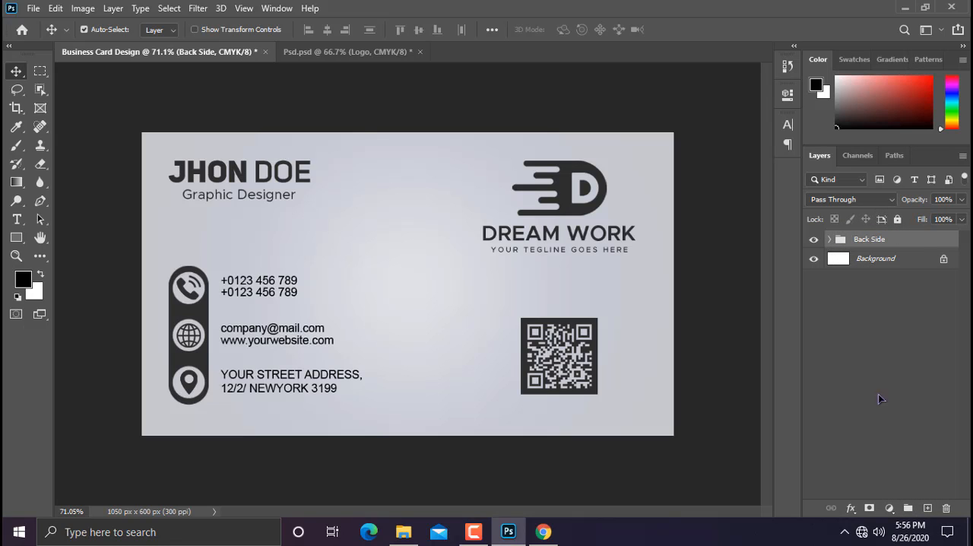
# Step: Duplicate the Back Side group's gradient fill and Logo group, placing both copies above that group with the logo on top
pyautogui.click(837, 239)
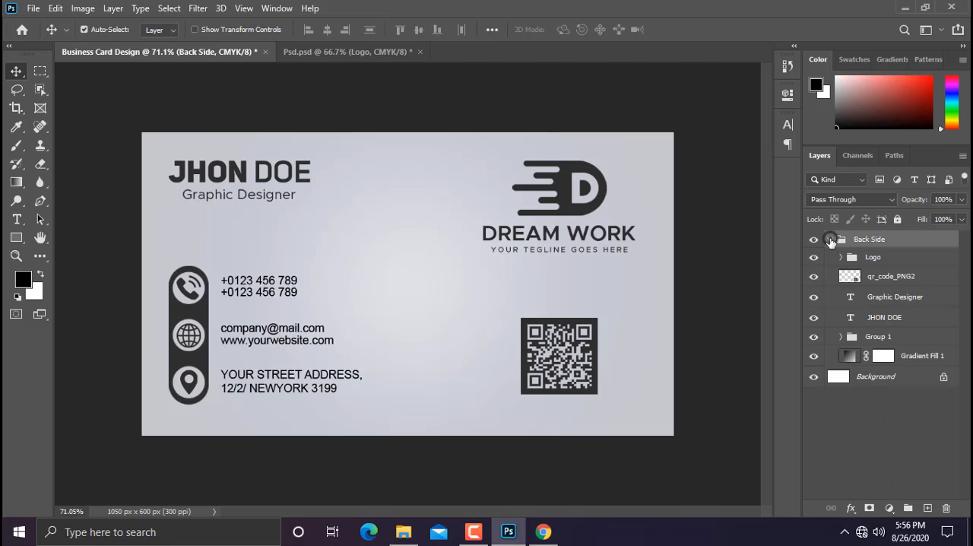
pyautogui.click(912, 357)
pyautogui.moveTo(913, 359); pyautogui.dragTo(908, 231)
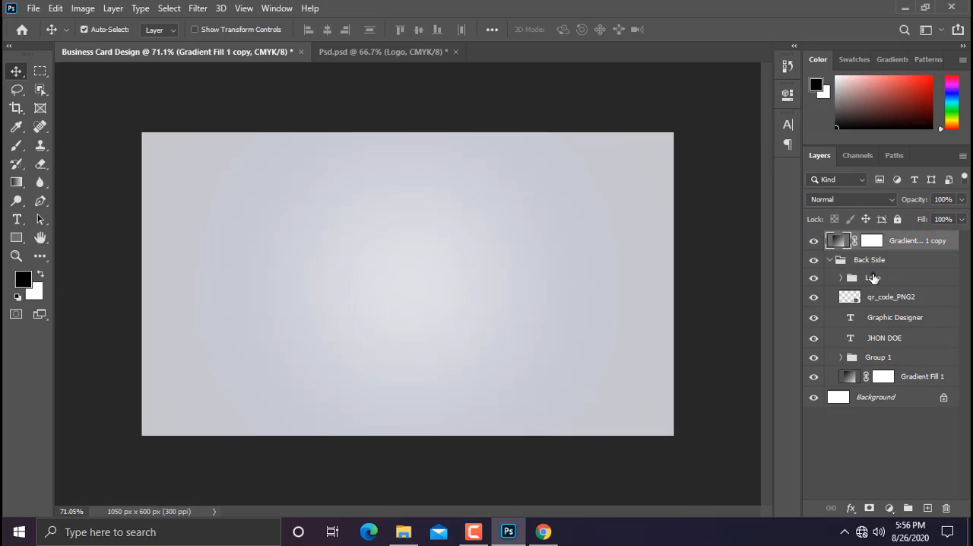
pyautogui.moveTo(872, 277); pyautogui.dragTo(894, 236)
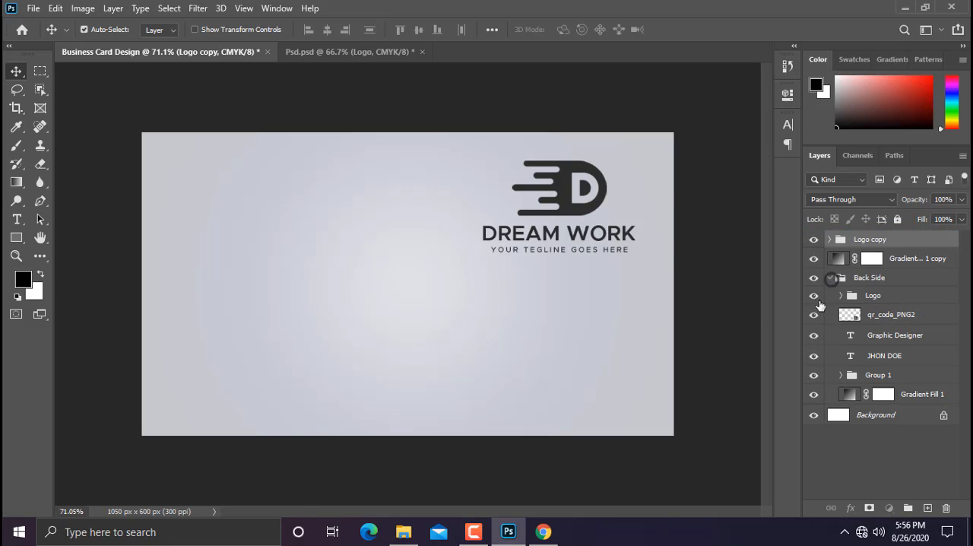
pyautogui.click(830, 278)
# Step: Center the copied logo on the canvas and enlarge it to about 125.5%, placed at X 525, Y 283 px
pyautogui.hotkey('ctrl', 'a')
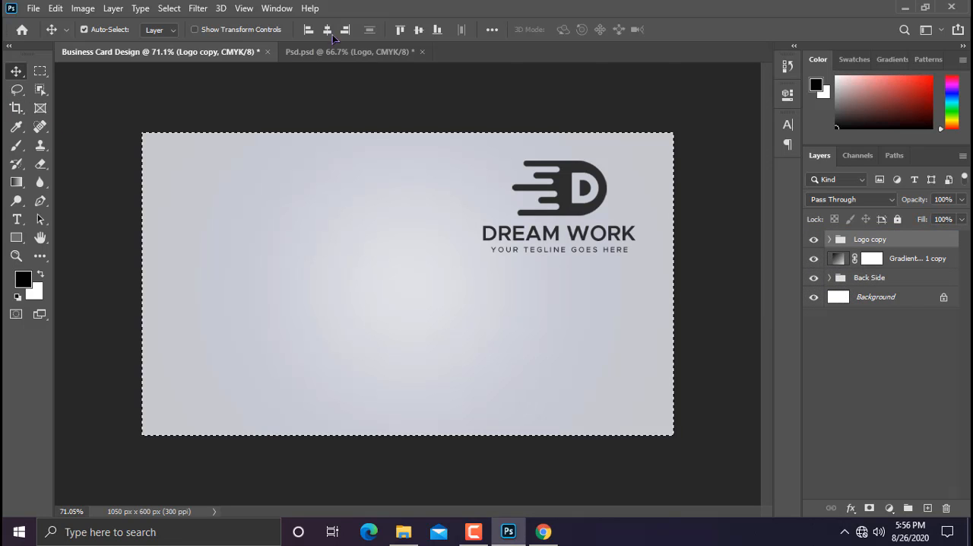
pyautogui.click(327, 29)
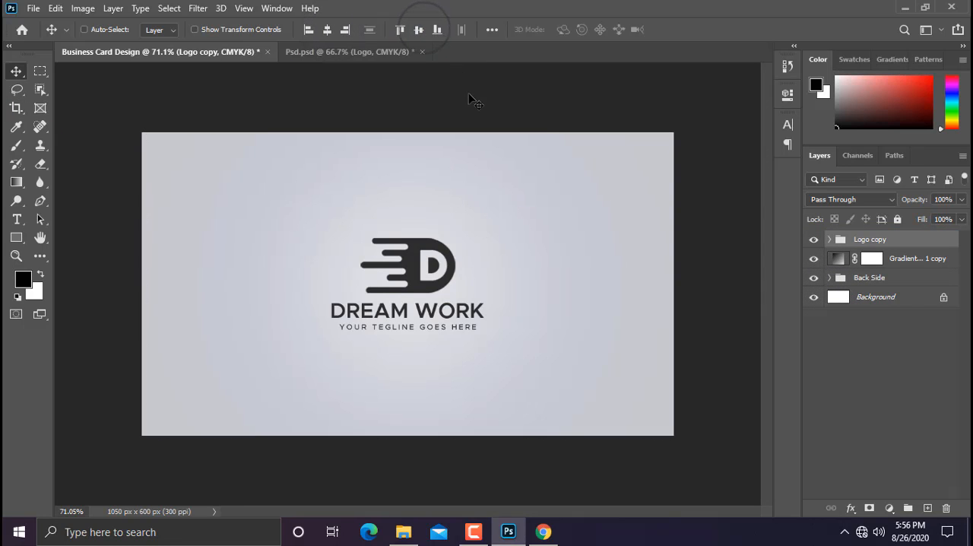
pyautogui.hotkey('ctrl', 't')
pyautogui.moveTo(481, 241); pyautogui.dragTo(502, 228)
pyautogui.moveTo(430, 249)
pyautogui.mouseDown()
pyautogui.moveTo(439, 236)
pyautogui.moveTo(432, 242)
pyautogui.mouseUp()
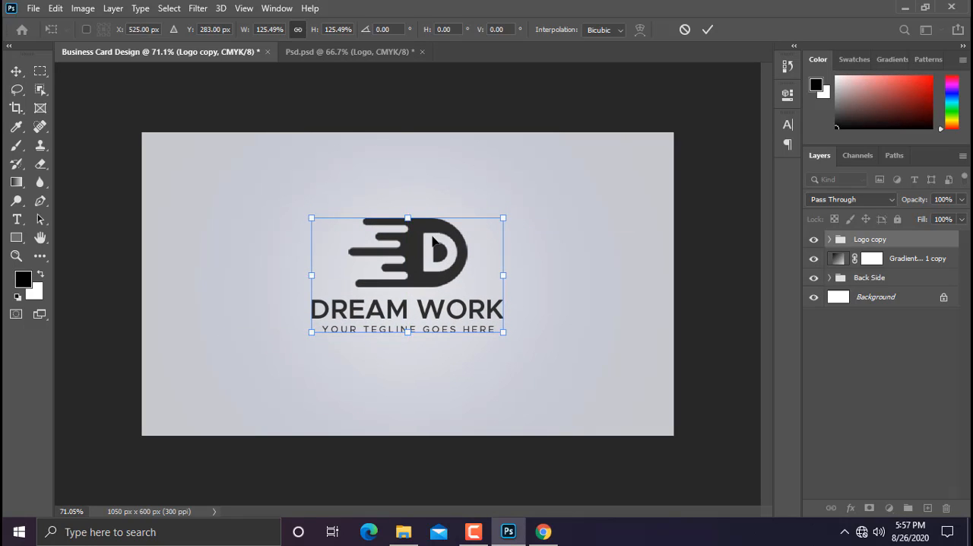
pyautogui.press('Return')
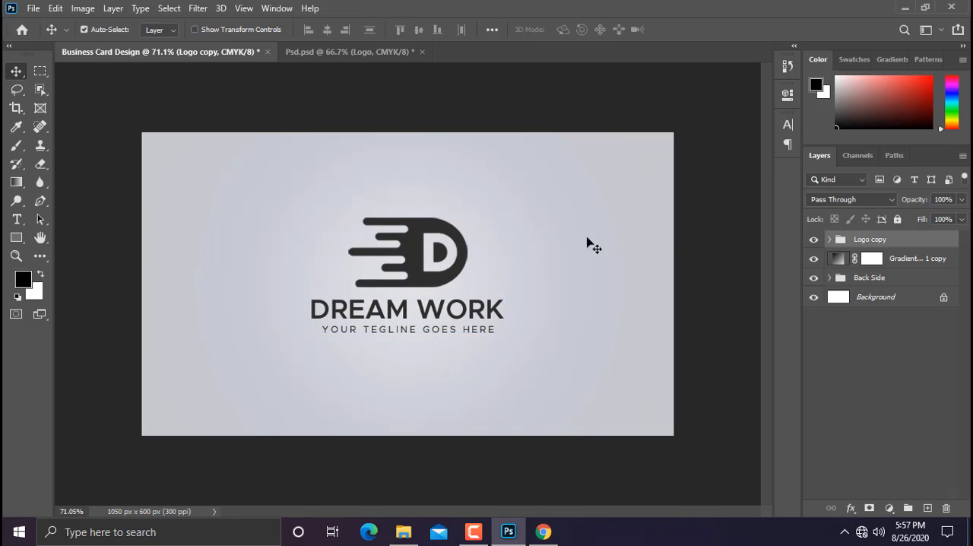
# Step: Group the logo copy with the gradient fill copy and name the group Front Side
pyautogui.doubleClick(872, 242)
pyautogui.click(864, 339)
pyautogui.click(901, 261)
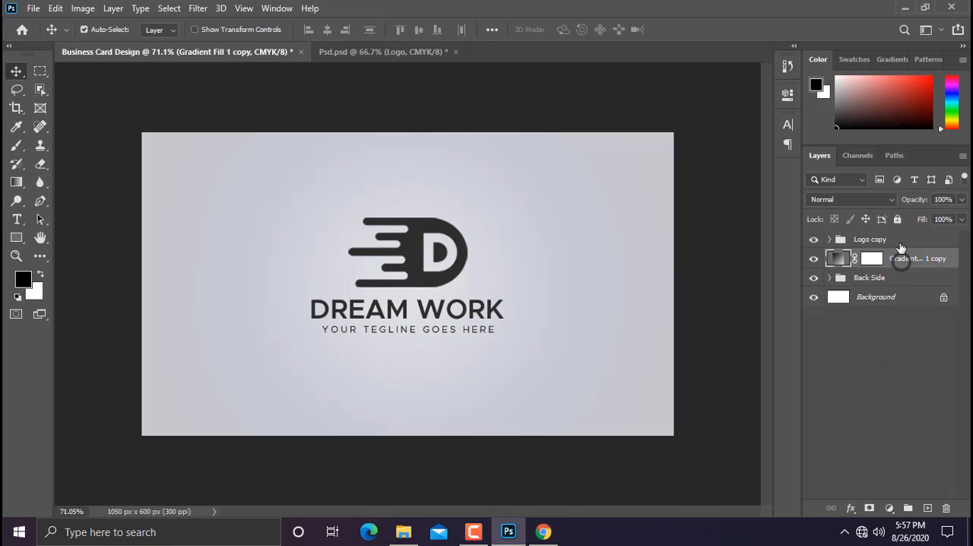
pyautogui.keyDown('shift'); pyautogui.click(901, 242); pyautogui.keyUp('shift')
pyautogui.click(908, 508)
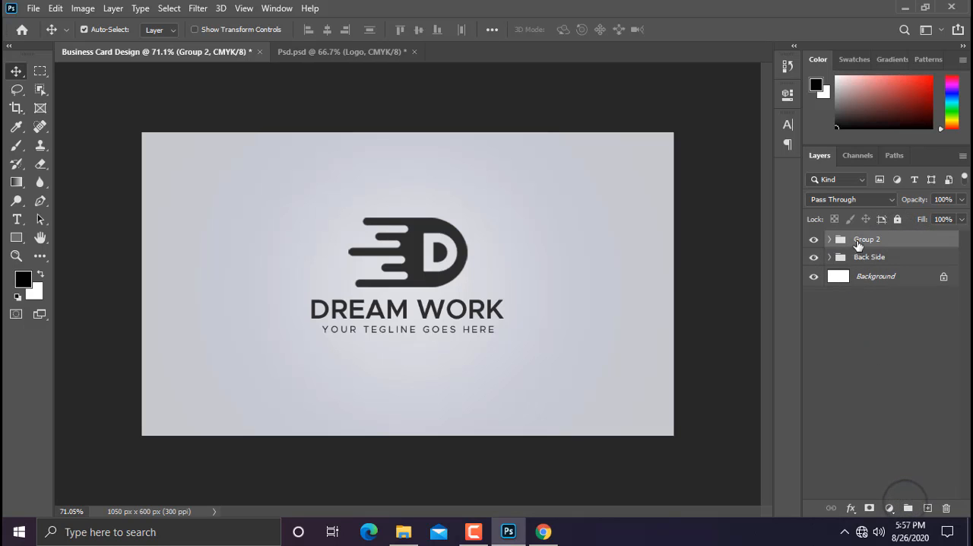
pyautogui.doubleClick(866, 240)
pyautogui.write('Fr')
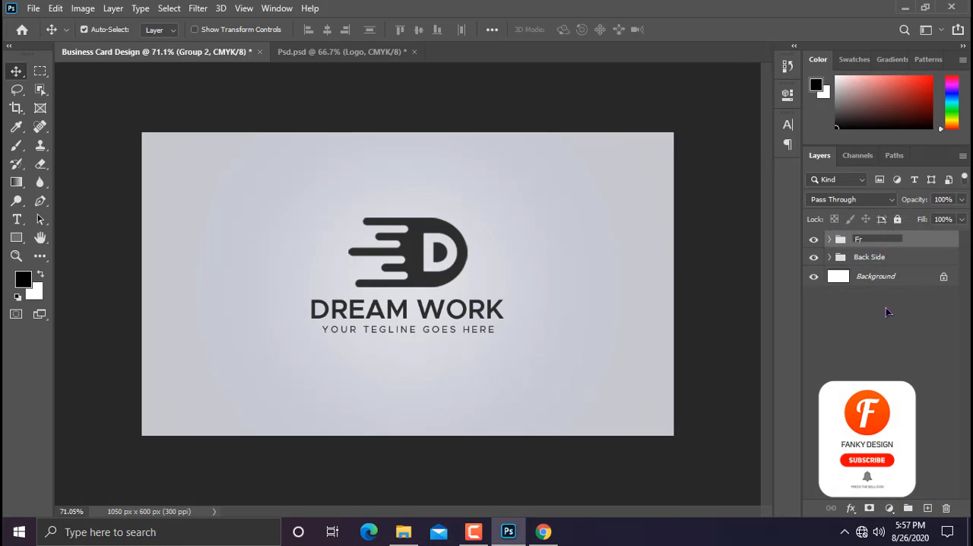
pyautogui.write('ont Side')
pyautogui.press('Return')
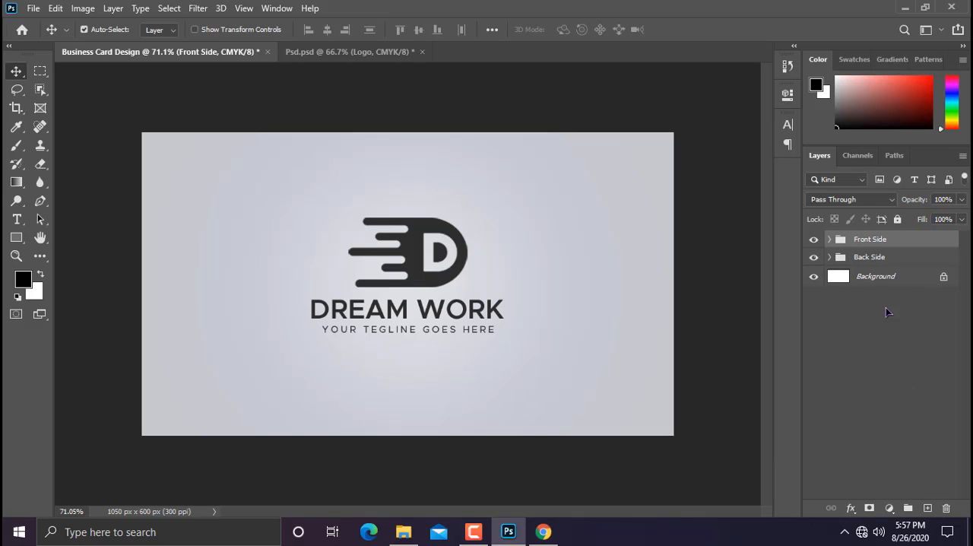